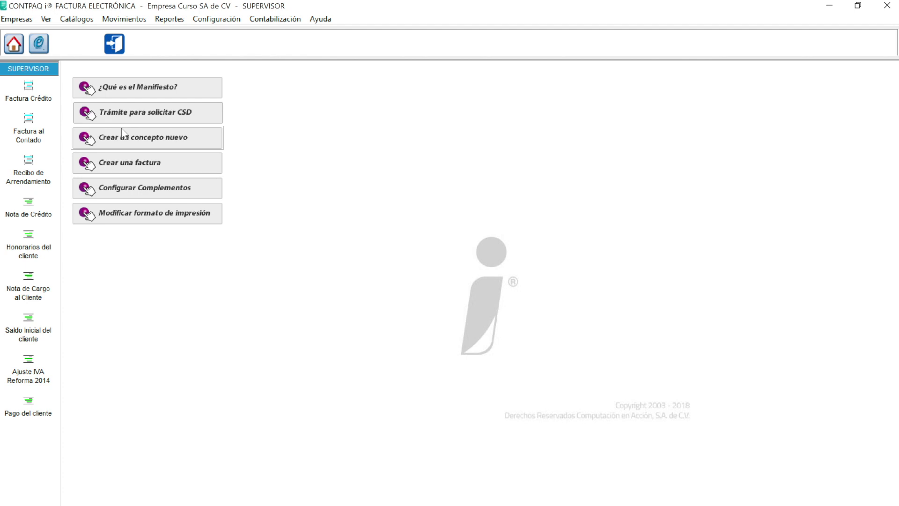
- Delete the PIEZA record from the units of sale and check the unit list
left_click(223, 21)
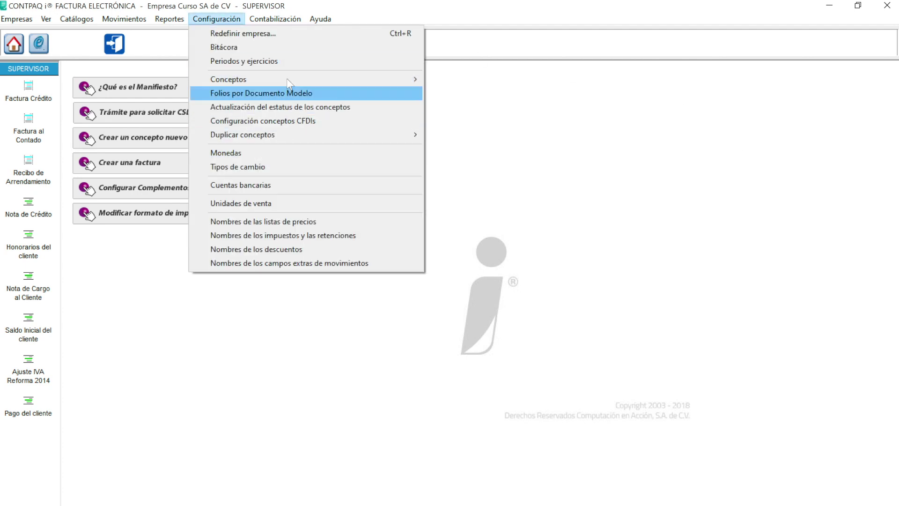
left_click(279, 205)
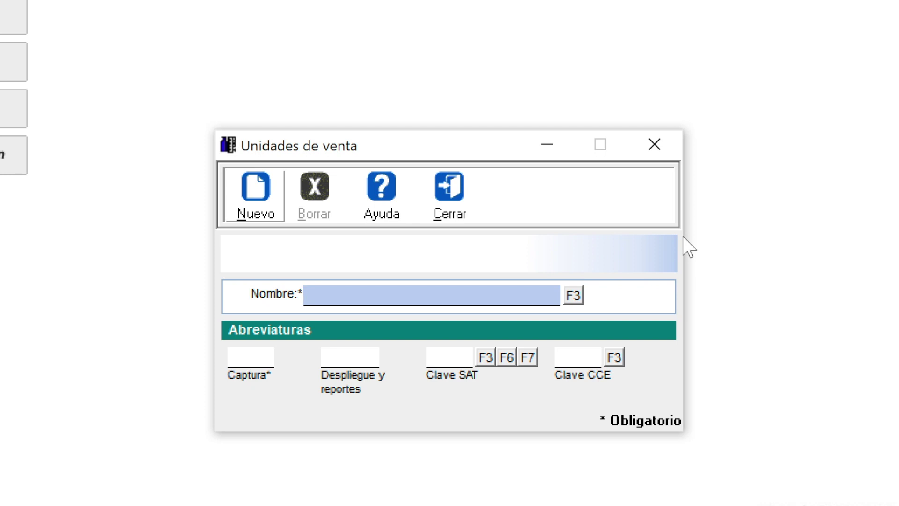
left_click(573, 296)
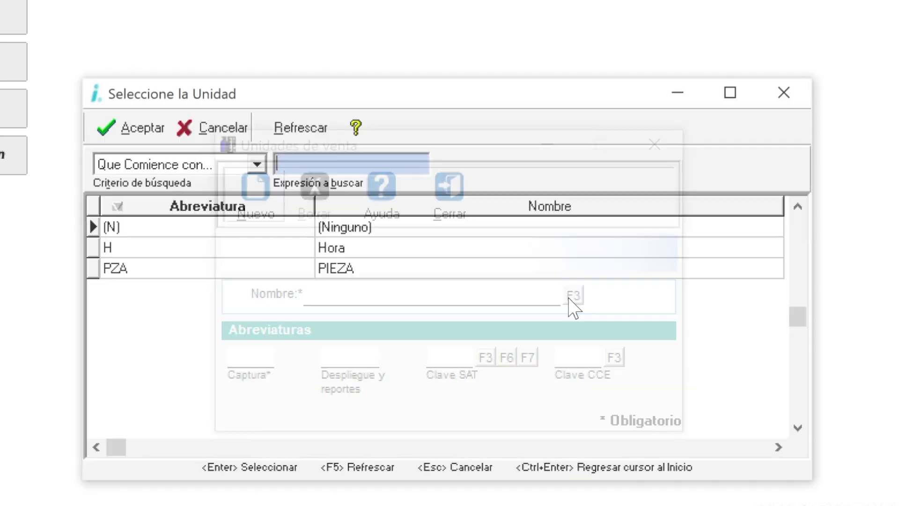
left_click(223, 253)
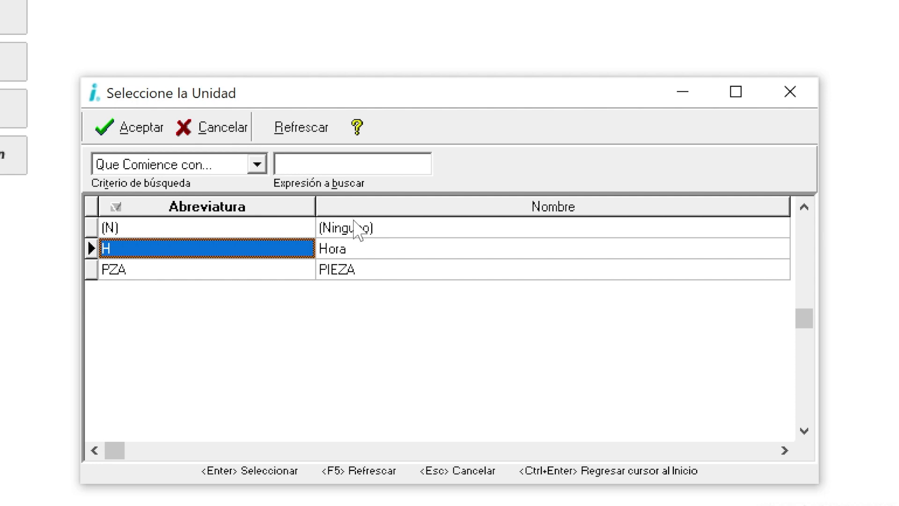
double_click(366, 277)
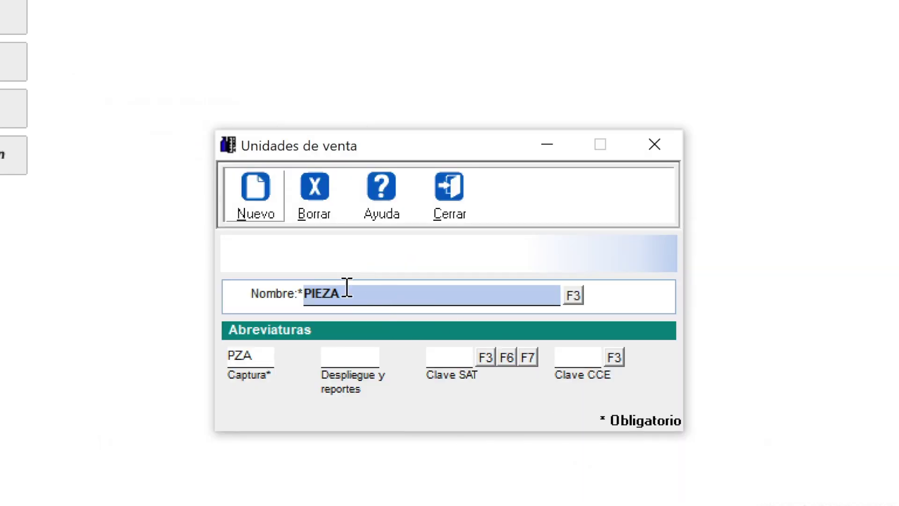
left_click(327, 214)
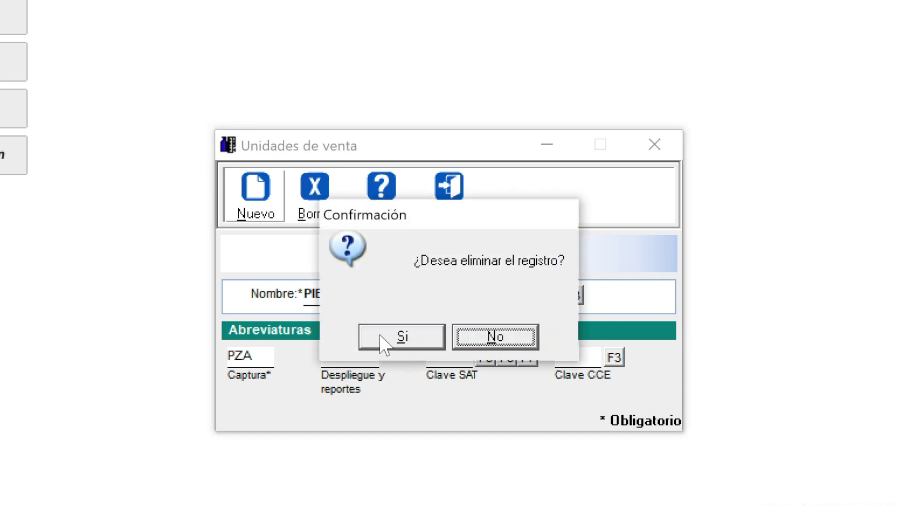
left_click(384, 342)
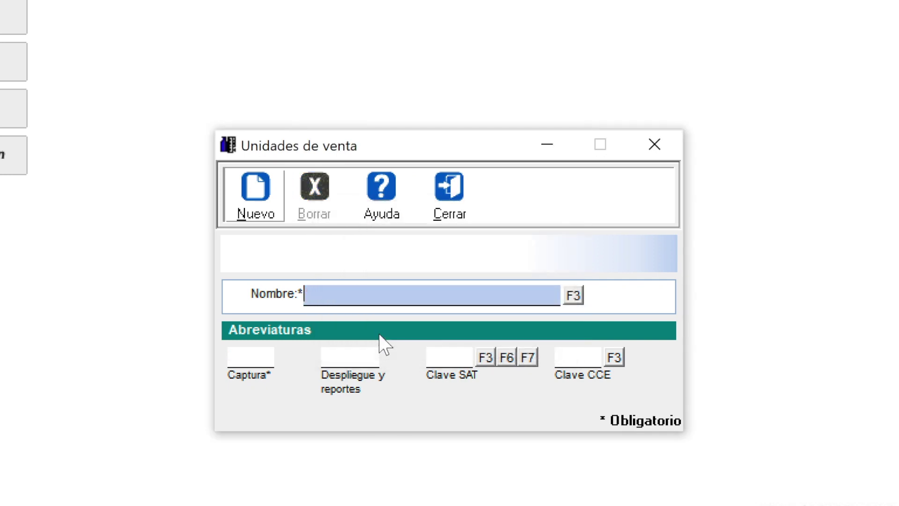
left_click(562, 293)
key("F3")
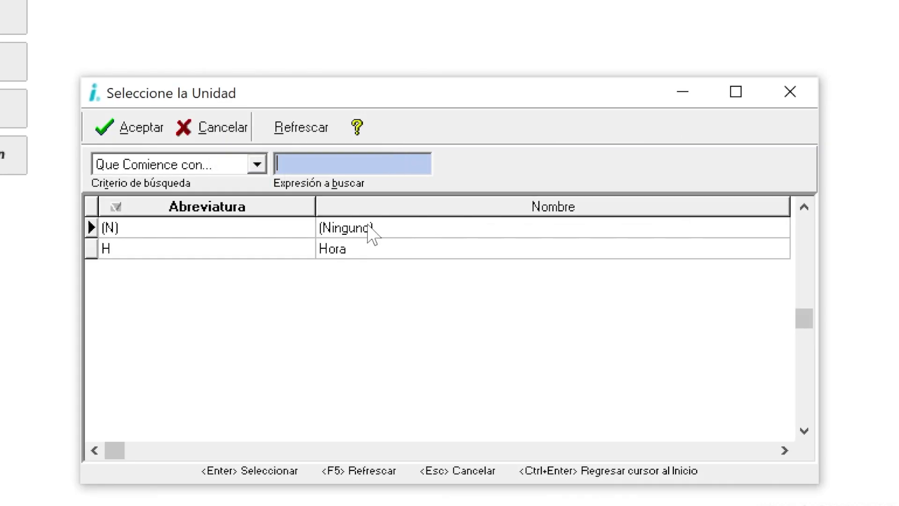
left_click(208, 132)
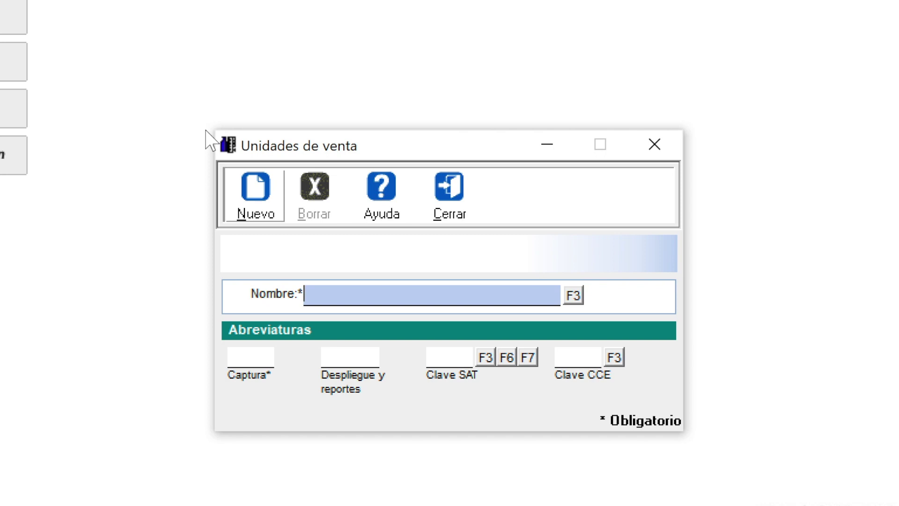
- Create a unit of sale named SERVICIO with SER as both its capture and its display/report abbreviation
type("SERVICIO")
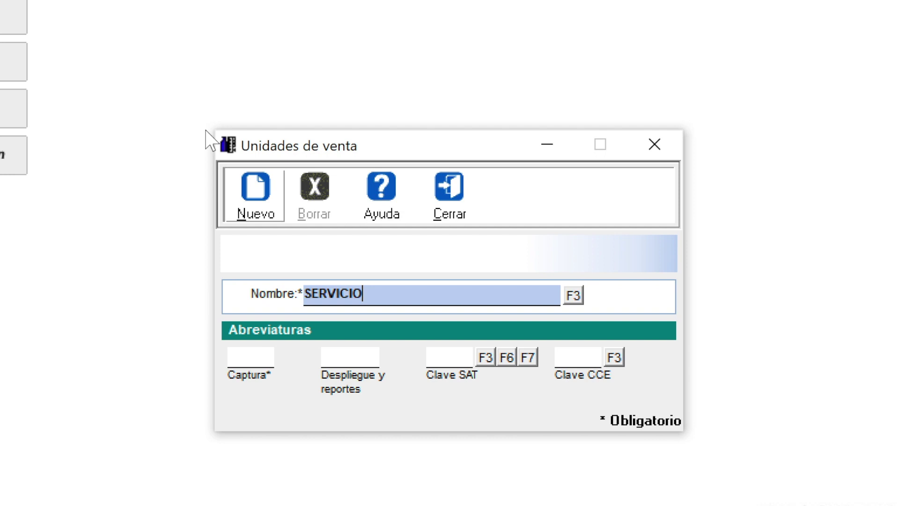
key("Tab")
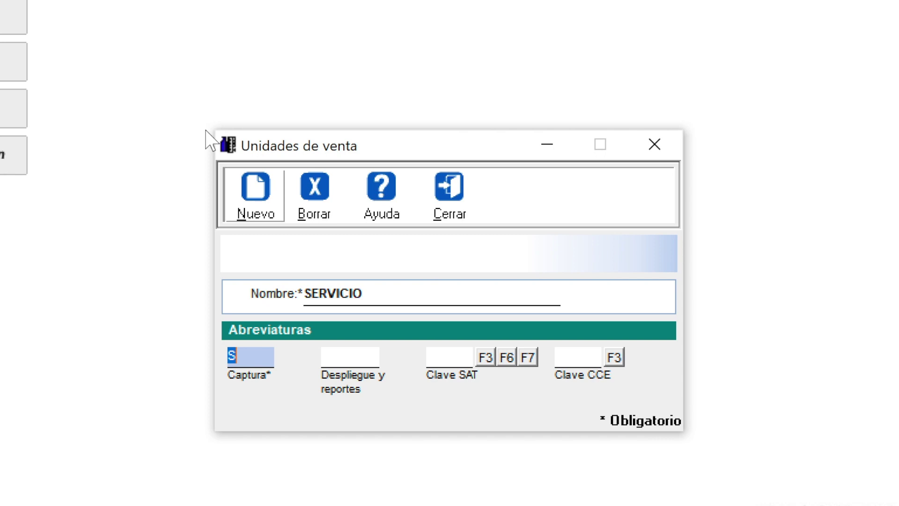
type("SER")
key("Tab")
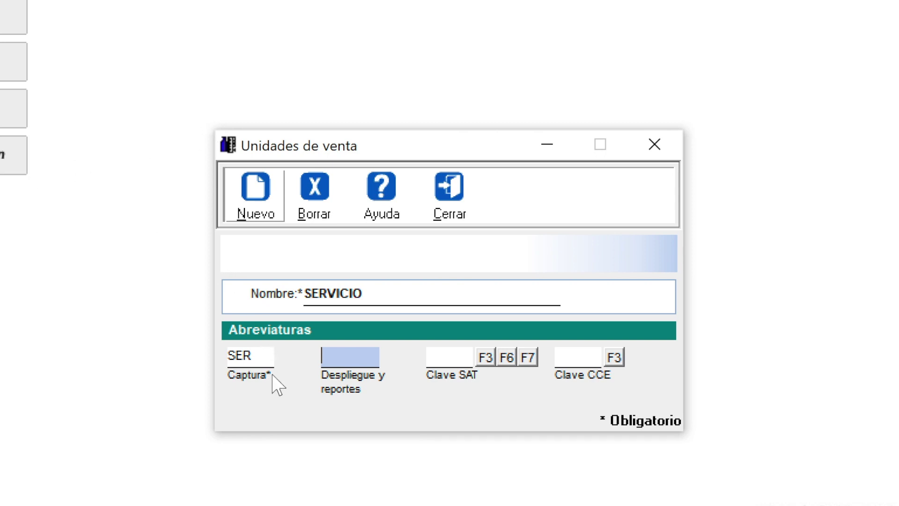
left_click(257, 356)
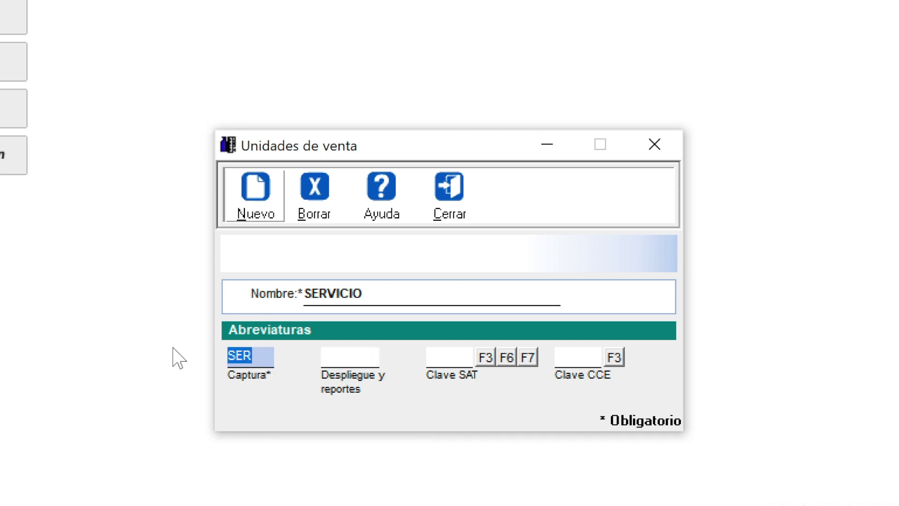
key("Tab")
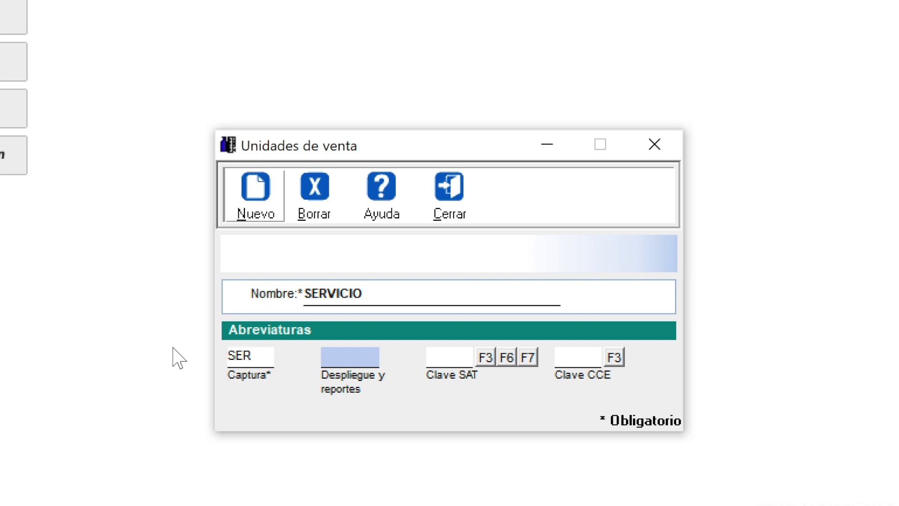
type("SER")
key("Tab")
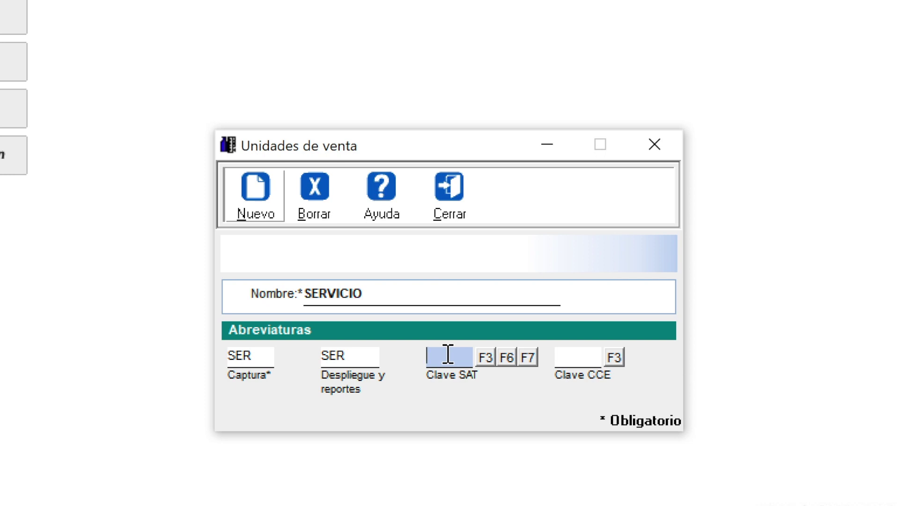
- Assign SAT key E48, Unidad de servicio, to the SERVICIO unit by searching the SAT catalogue for "UNIDAD DE SER"
left_click(486, 359)
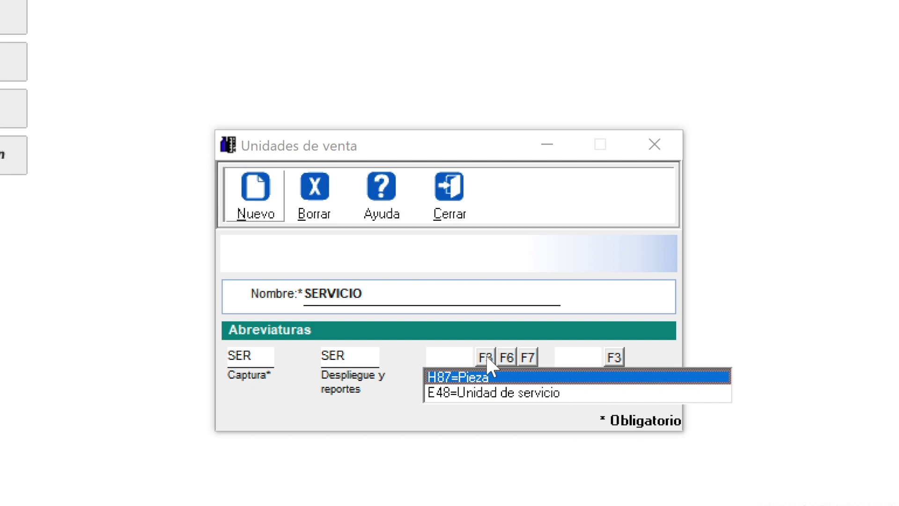
key("Escape")
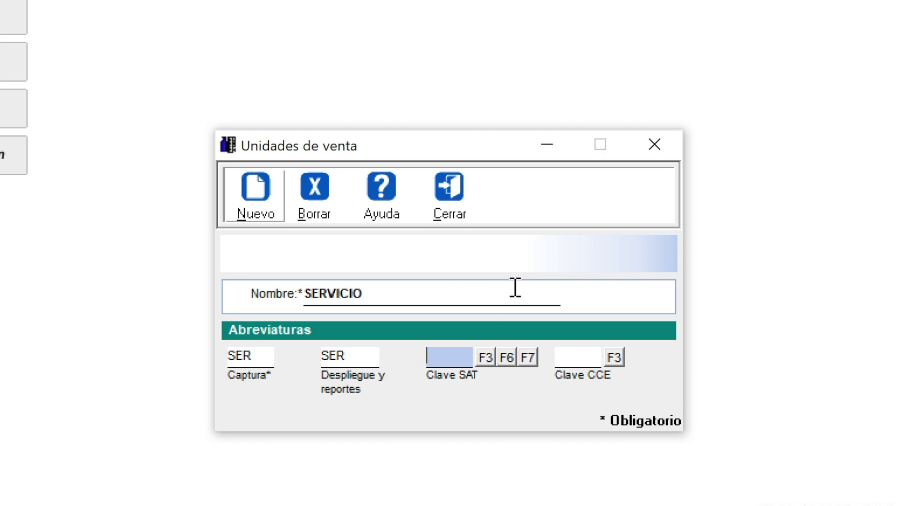
left_click(511, 360)
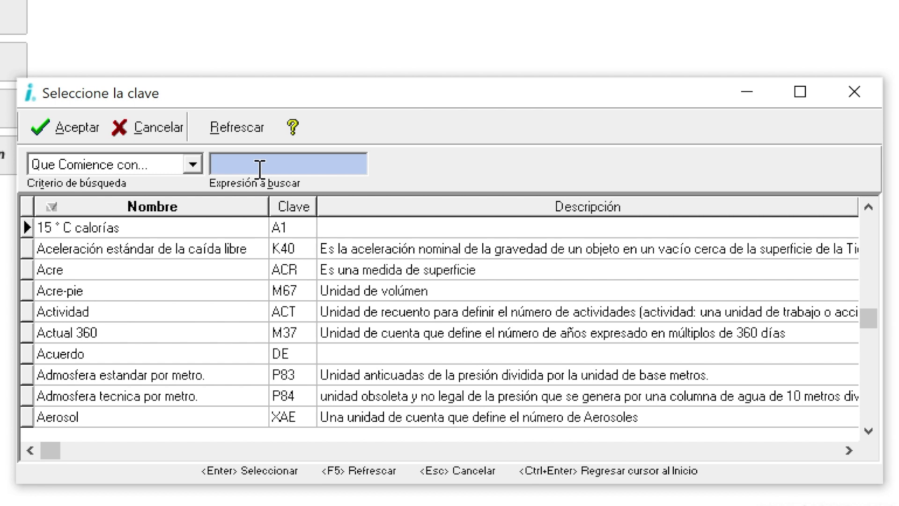
type("UNIDAD")
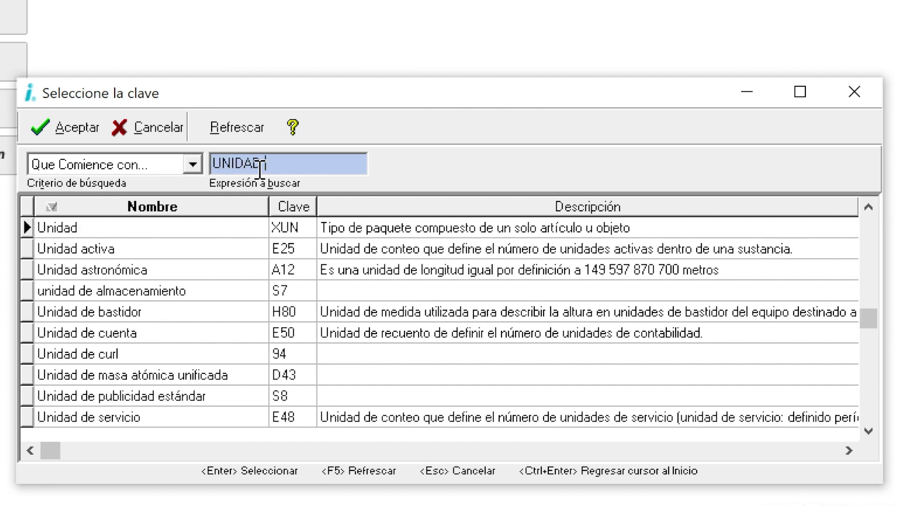
type(" DE SER")
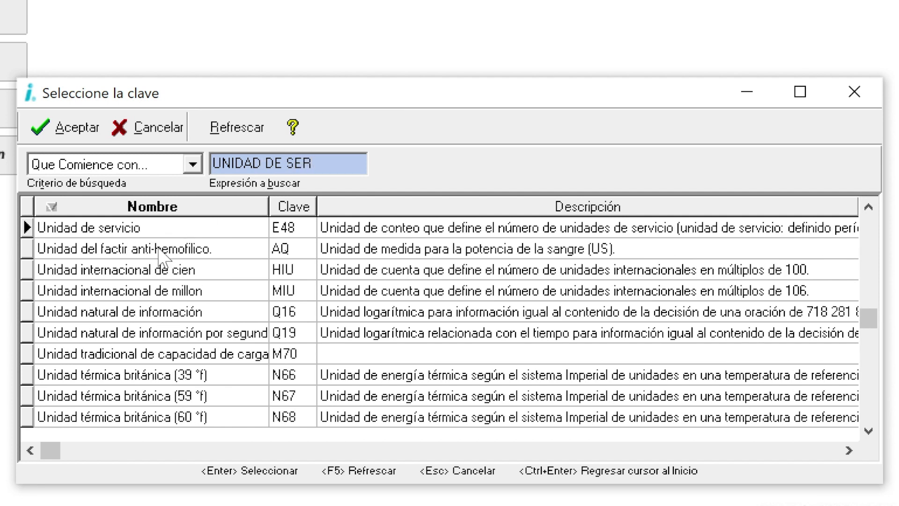
left_click(182, 228)
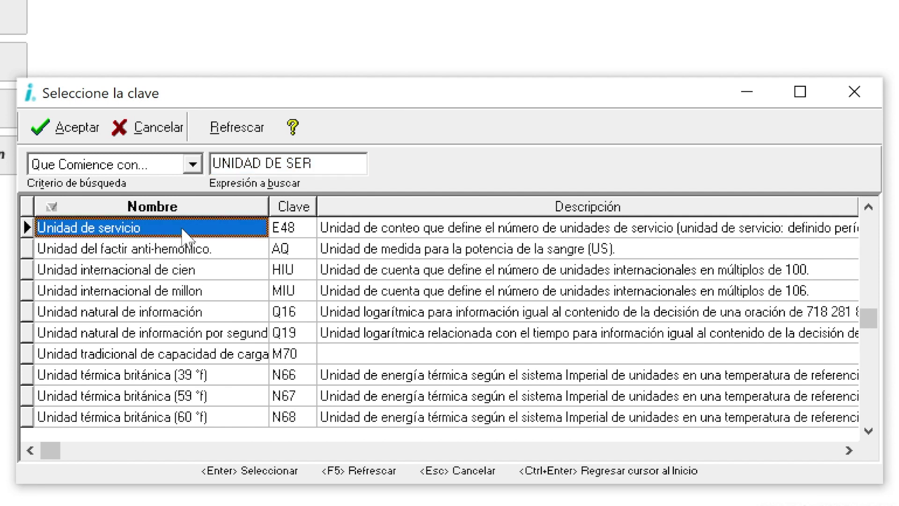
left_click(279, 229)
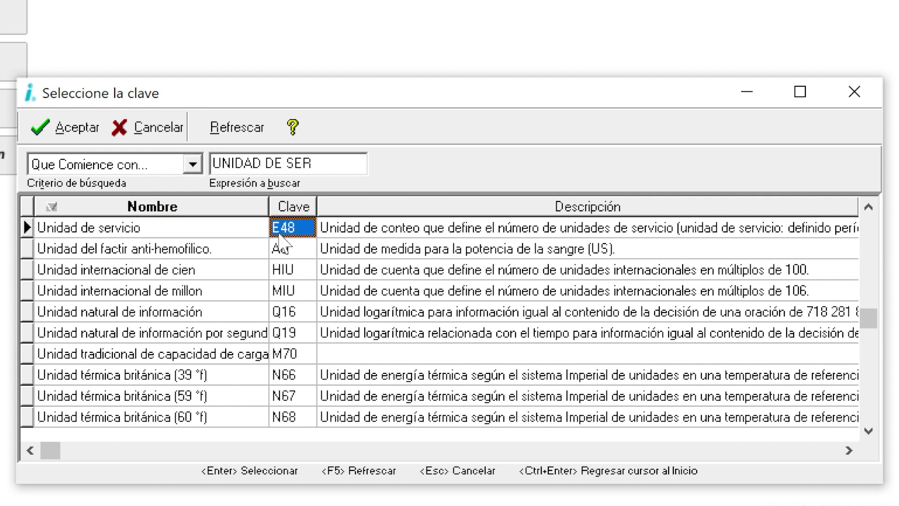
double_click(487, 234)
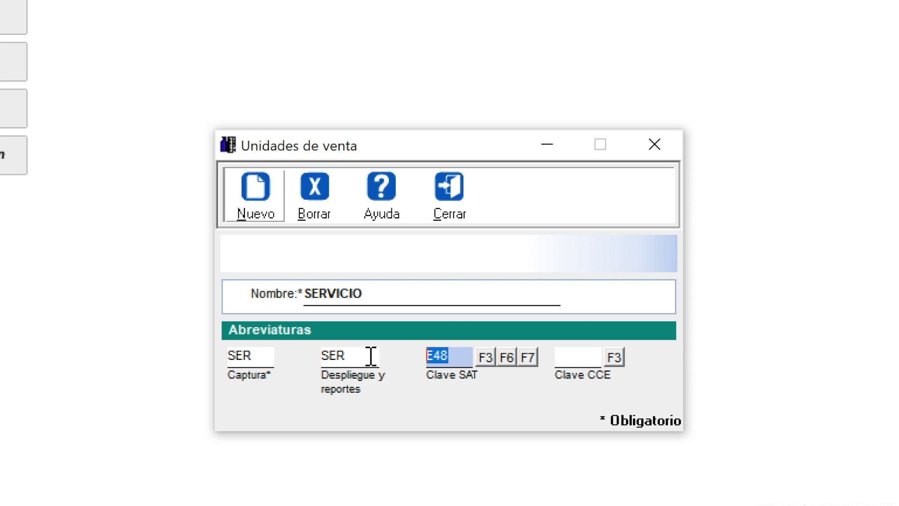
- Save the SERVICIO unit with an empty CCE key by starting a new record, and check the unit list
left_click(565, 356)
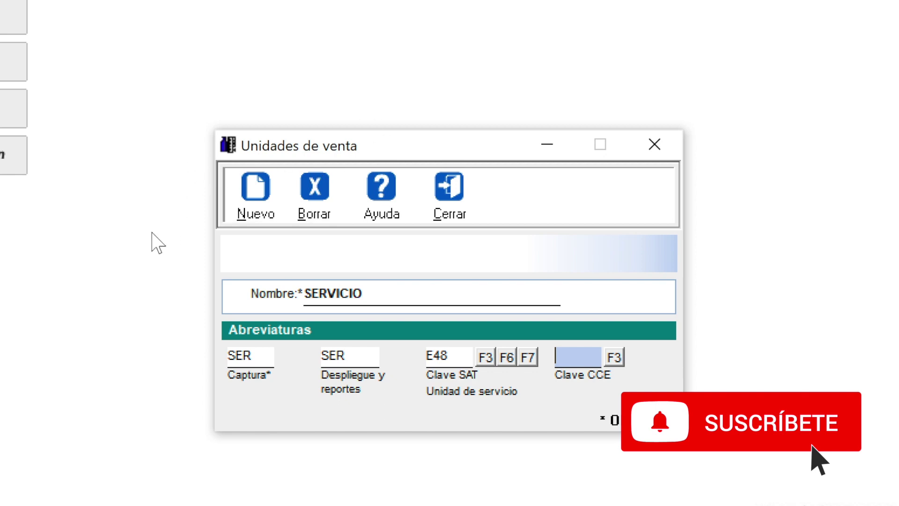
left_click(267, 225)
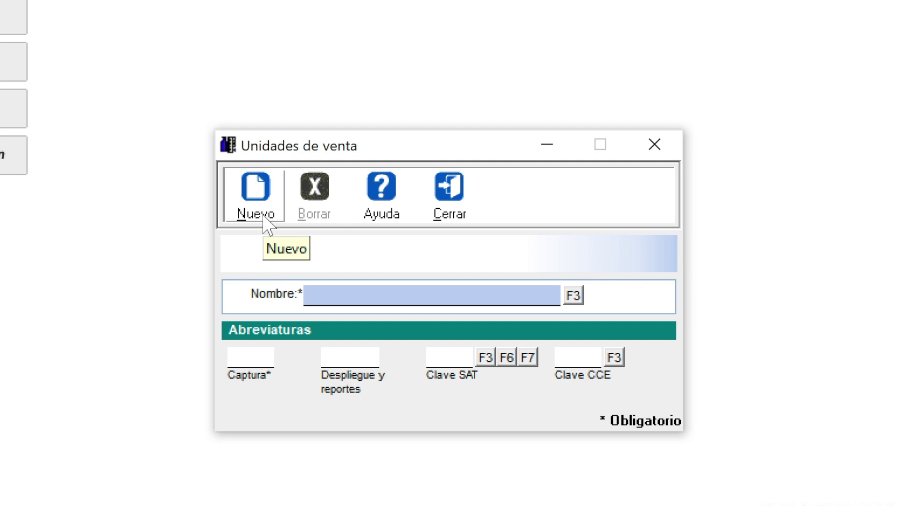
left_click(574, 296)
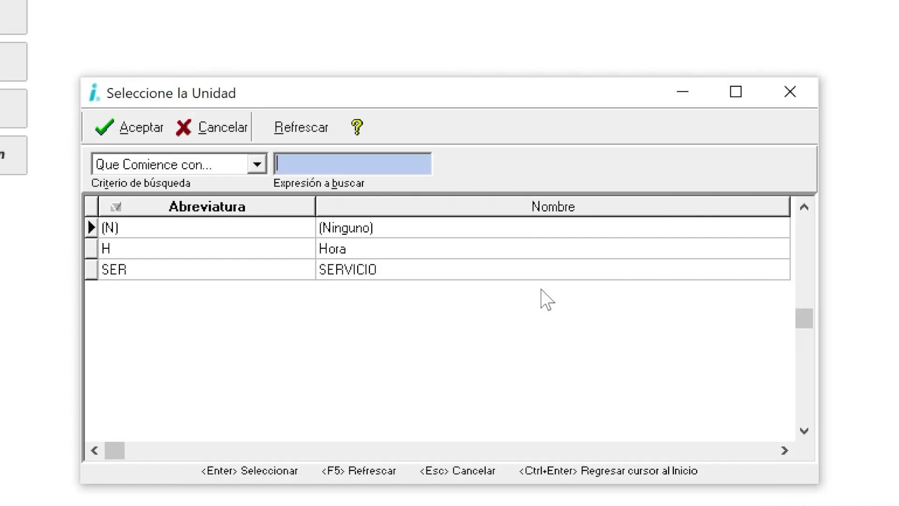
left_click(384, 249)
left_click(355, 272)
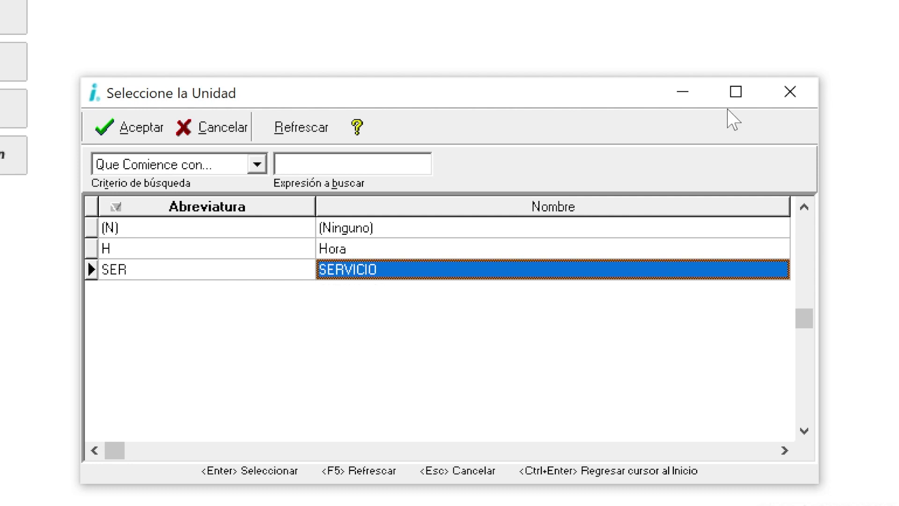
left_click(791, 92)
- Create a unit of sale named PIEZA with pza as both its capture and its display/report abbreviation
type("PIEZA")
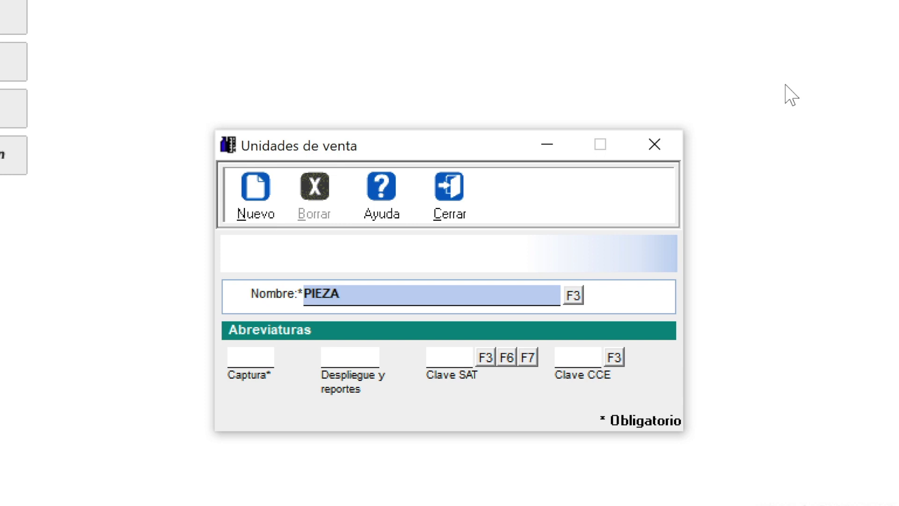
key("Return")
type("oza")
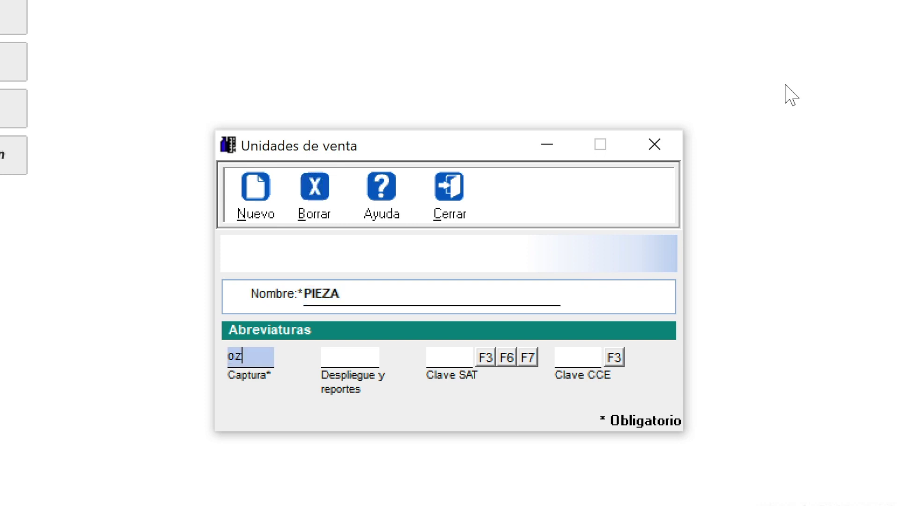
key("Return")
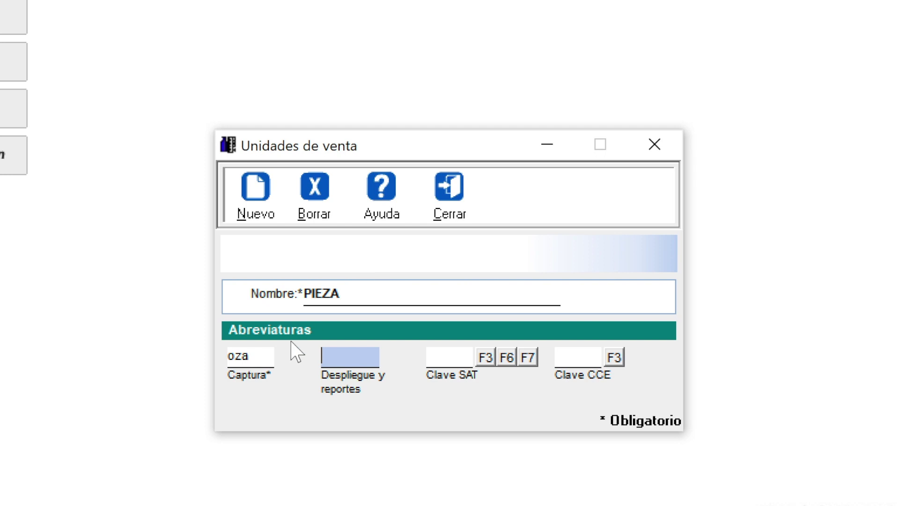
left_click(262, 356)
type("pza")
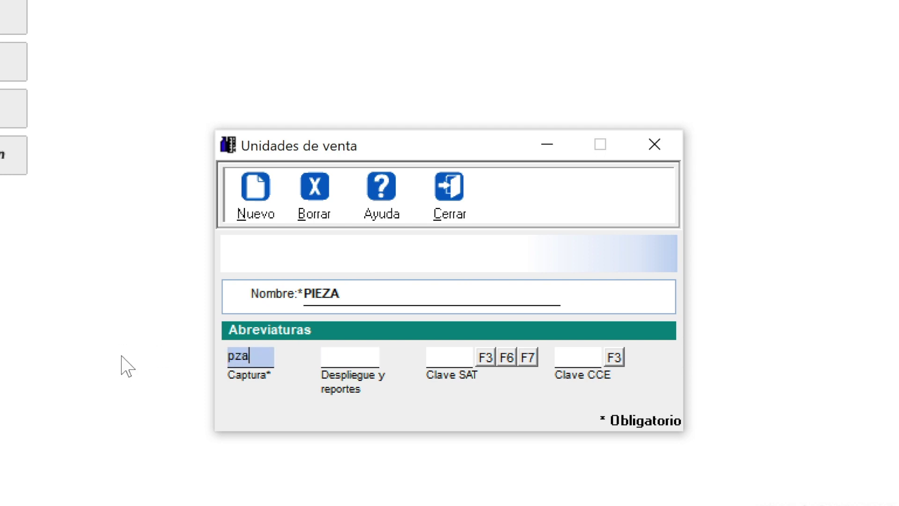
key("Return")
type("pza")
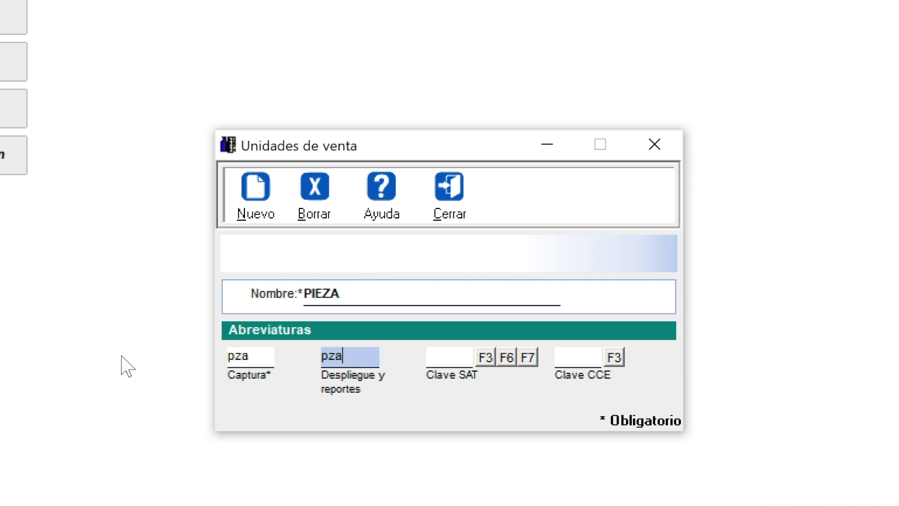
key("Return")
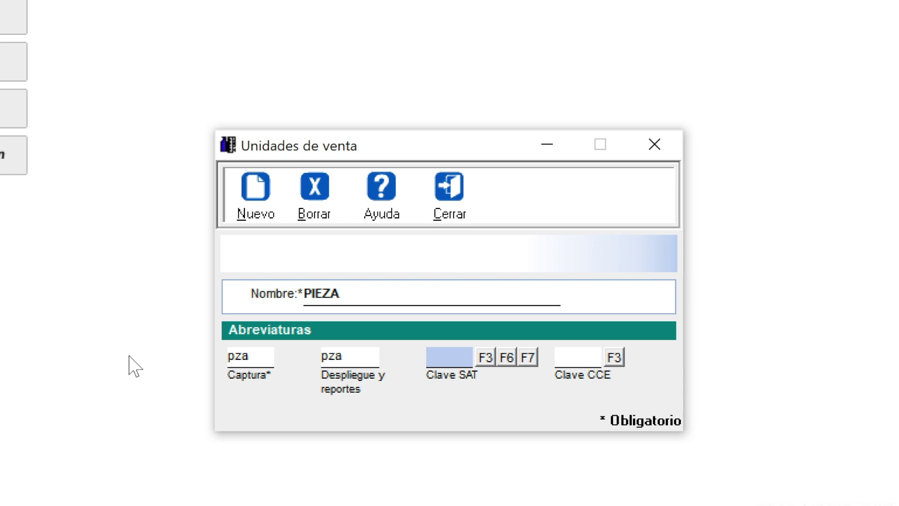
- Assign SAT key H87, Pieza, to the PIEZA unit by searching the SAT catalogue for "pieza", and save it by starting a new record
left_click(509, 360)
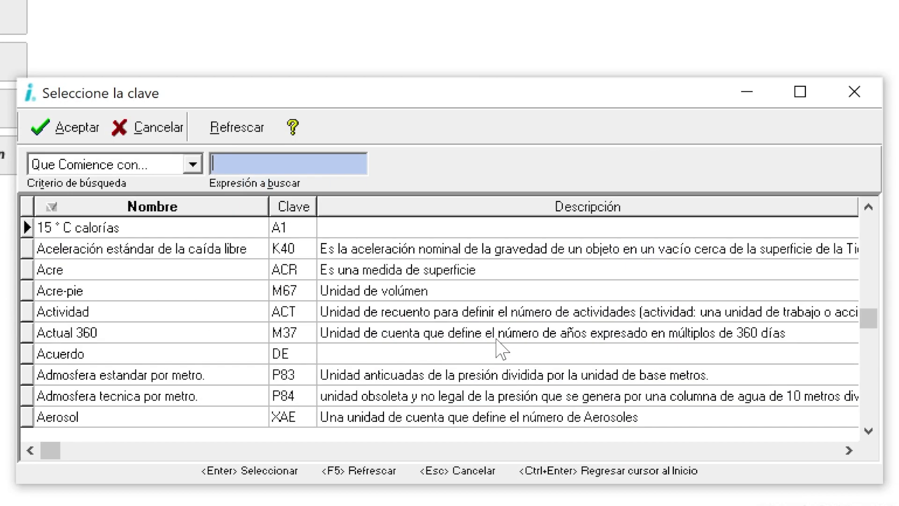
type("pieza")
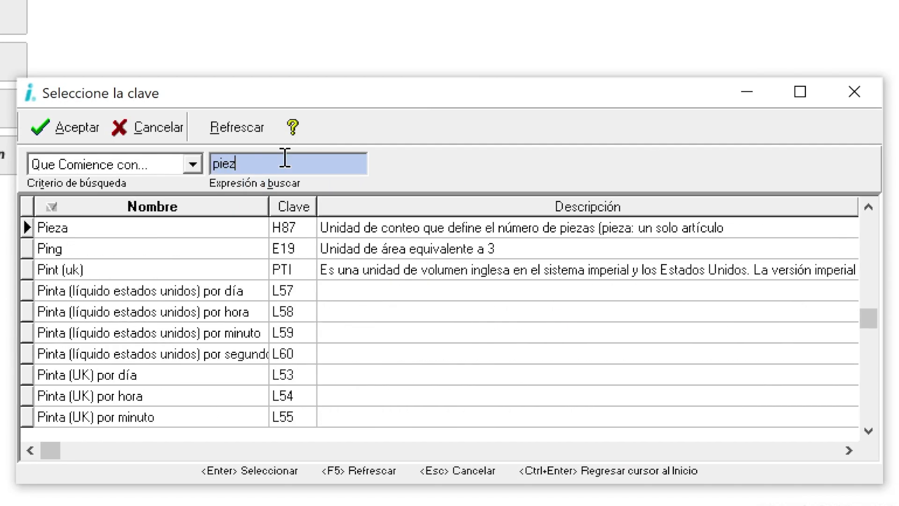
left_click(290, 231)
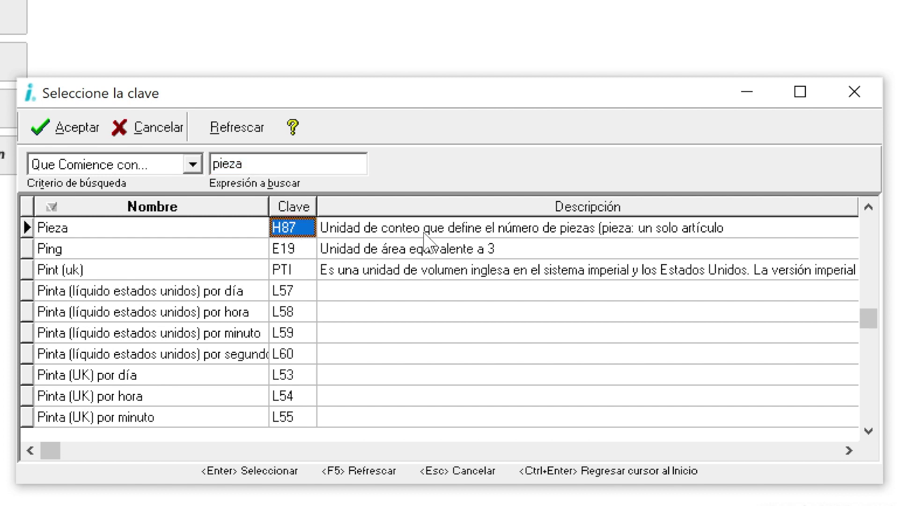
left_click(653, 234)
double_click(653, 235)
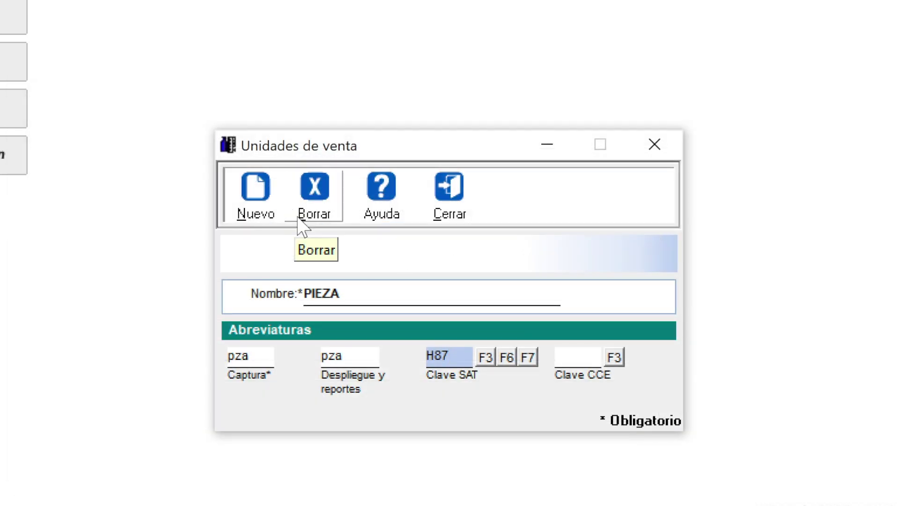
key("Tab")
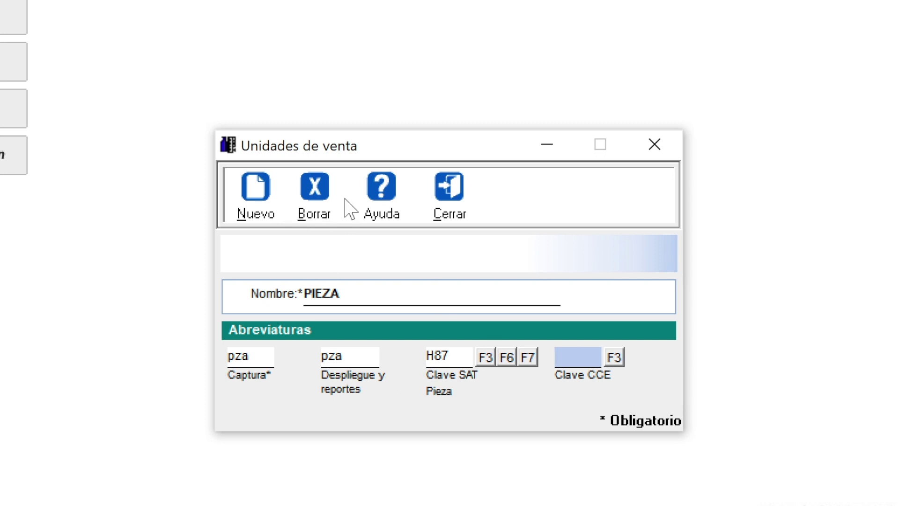
left_click(257, 202)
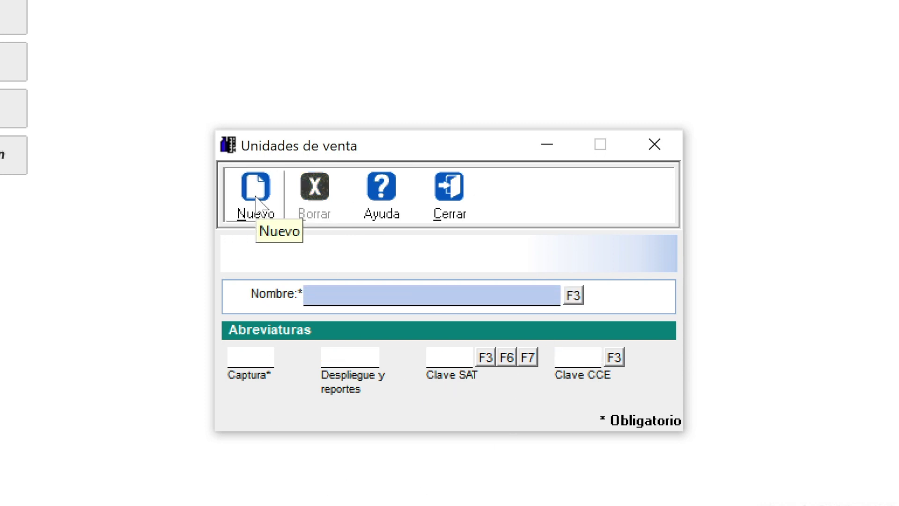
type("metrto")
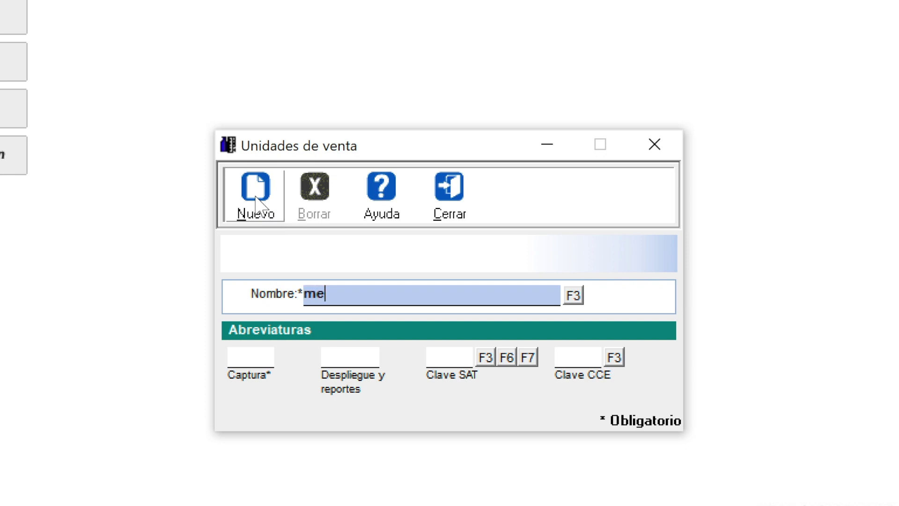
key("BackSpace")
key("BackSpace")
key("BackSpace")
type("ros")
key("BackSpace")
key("BackSpace")
key("BackSpace")
key("BackSpace")
key("BackSpace")
key("BackSpace")
- Create a unit of sale named KILOGRAMOS with KGM as both its capture and its display/report abbreviation
type("Kilogramos")
left_click(254, 360)
key("End")
type("GM")
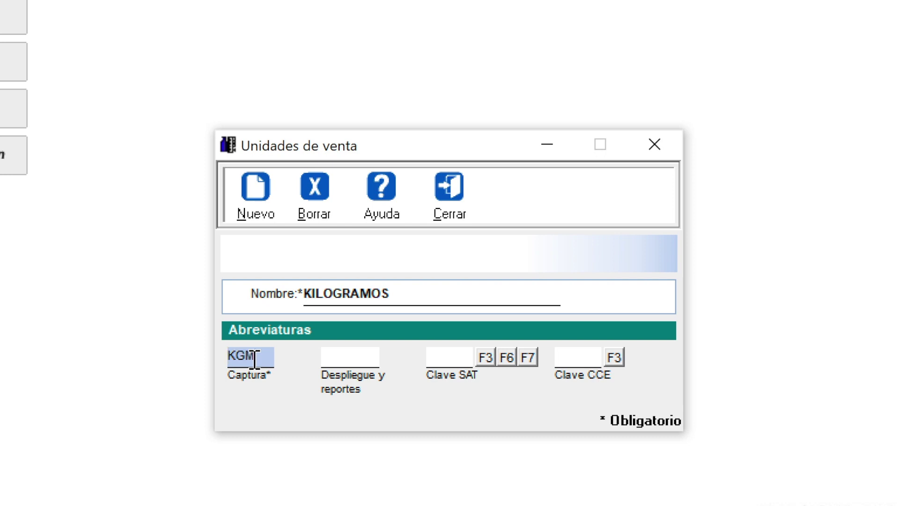
left_click(328, 359)
type("KGM")
key("Tab")
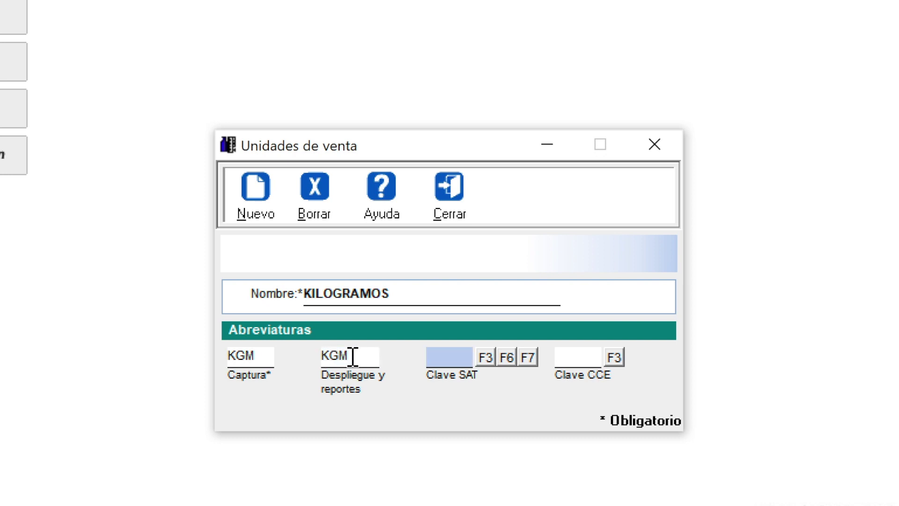
double_click(352, 362)
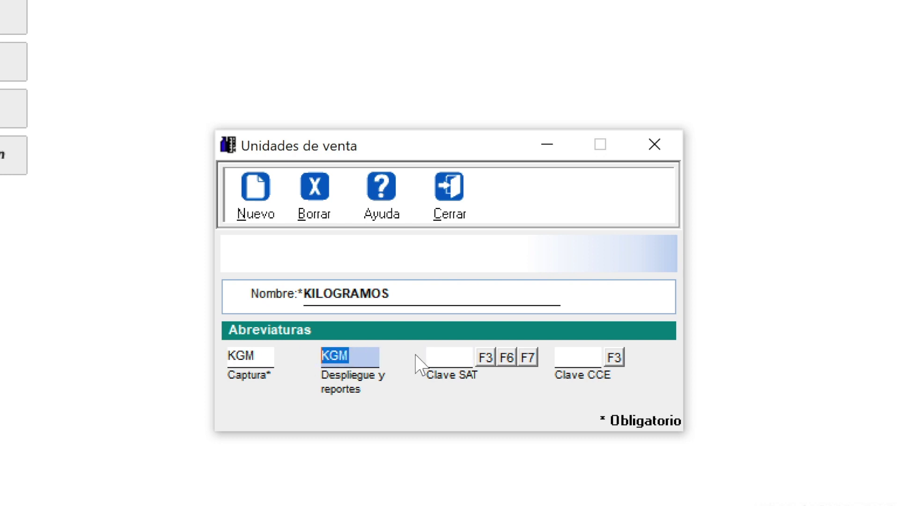
double_click(245, 357)
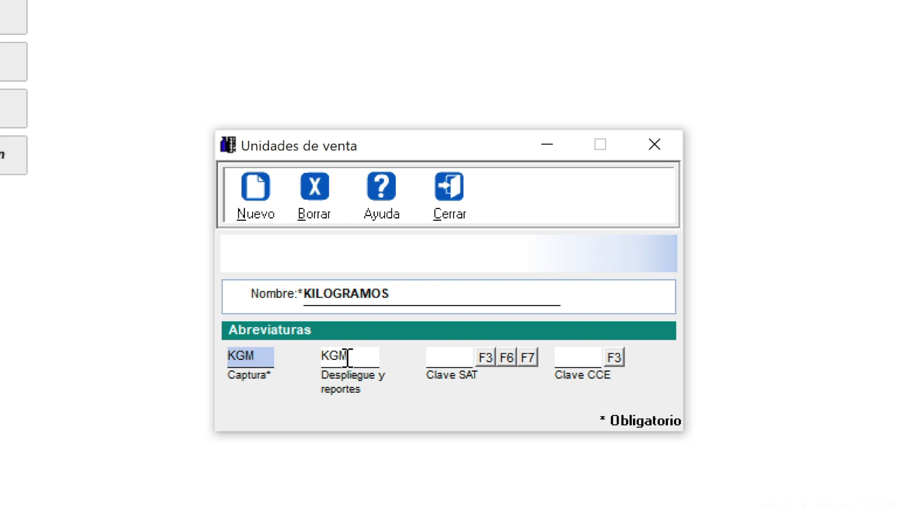
- Search the SAT key catalogue for "kilogramo" and select the KGM entry for the KILOGRAMOS unit
left_click(445, 356)
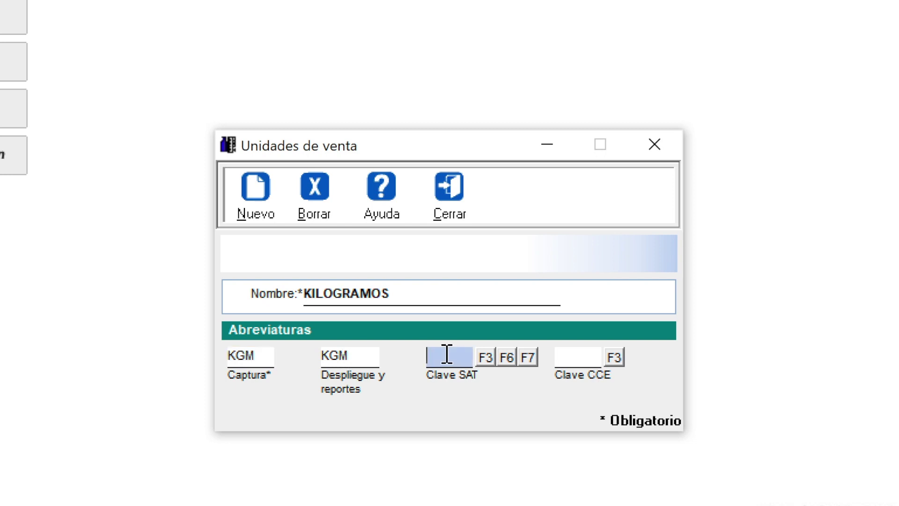
left_click(508, 361)
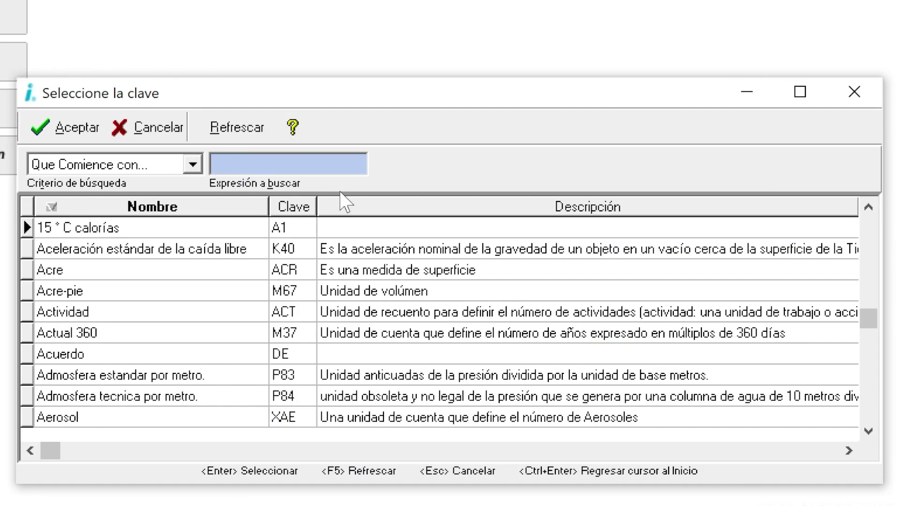
type("kilogramo")
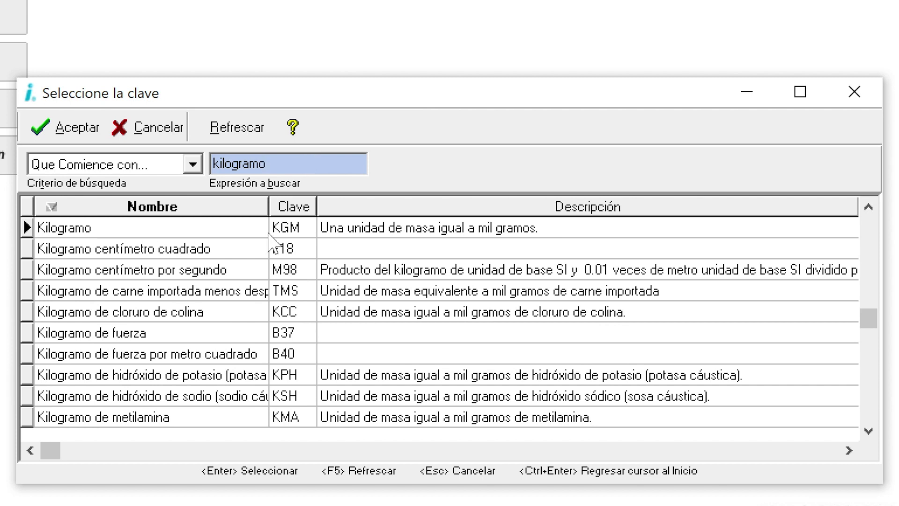
left_click(284, 233)
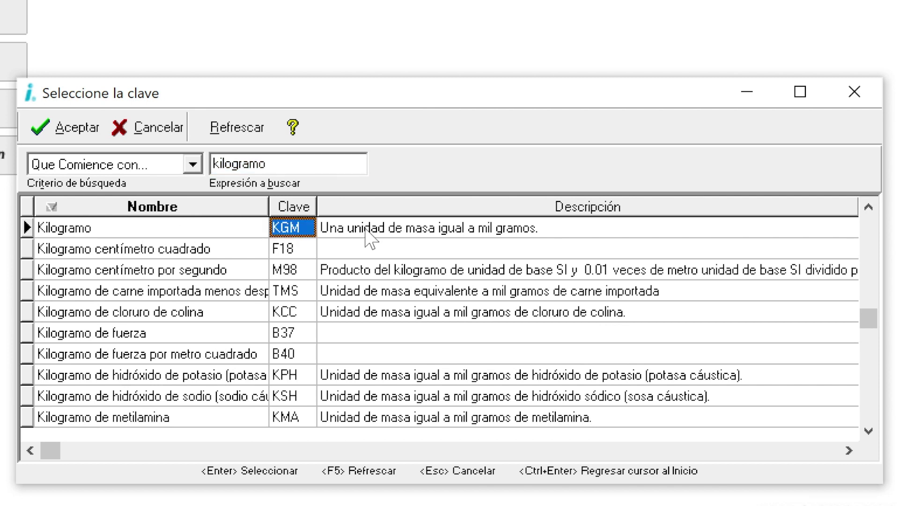
- Examine the kilogram variants in the SAT key results, comparing their names, keys and descriptions
left_click(67, 254)
key("Down")
key("Down")
key("Down")
key("Down")
key("Down")
key("Down")
key("Down")
key("Down")
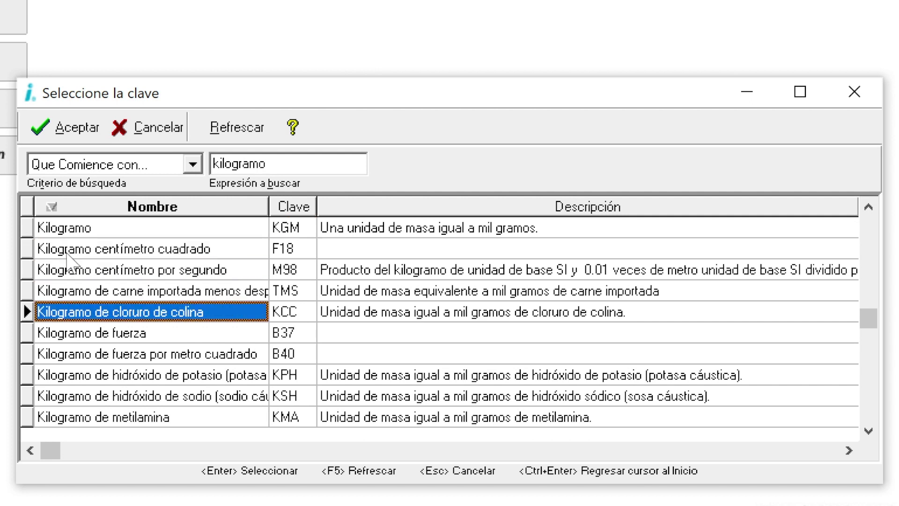
key("Up")
key("Up")
key("Up")
key("Up")
key("Up")
key("Up")
key("Up")
key("Up")
key("Up")
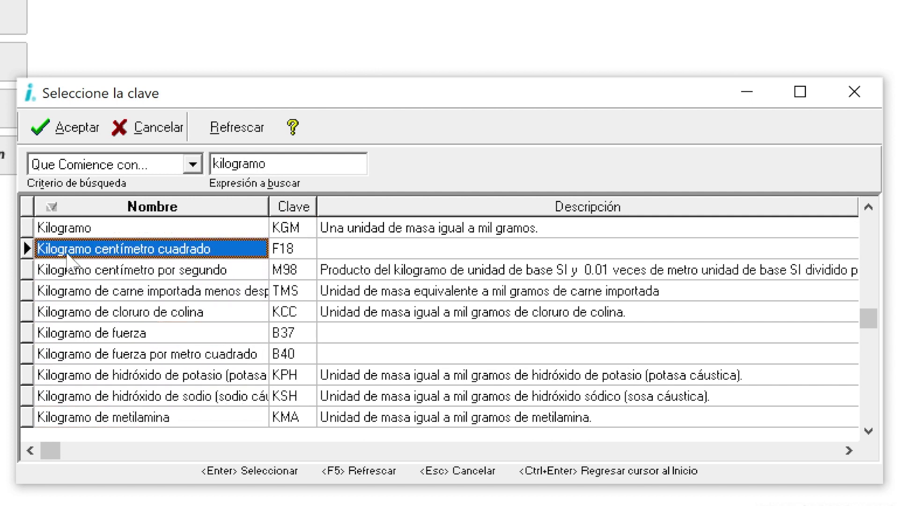
key("Right")
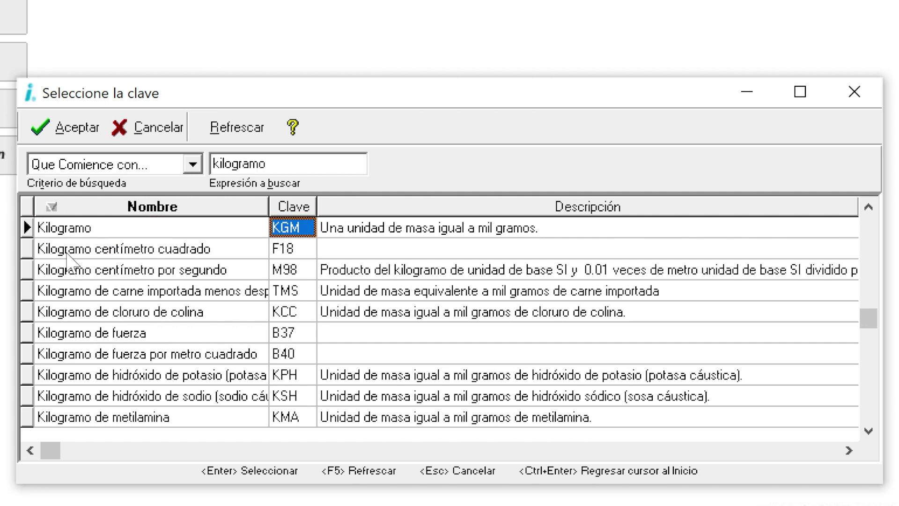
key("Right")
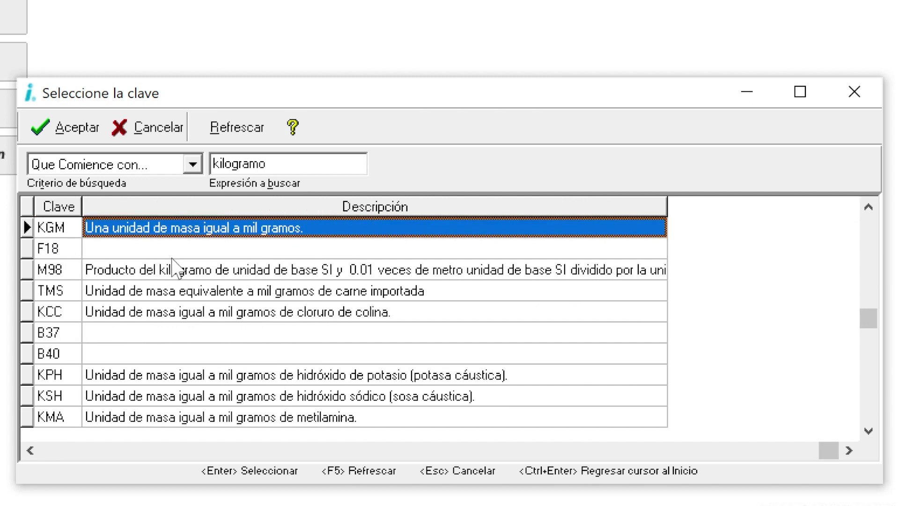
- Assign SAT key KGM, Kilogramo, to the KILOGRAMOS unit and save it by starting a new record
double_click(179, 234)
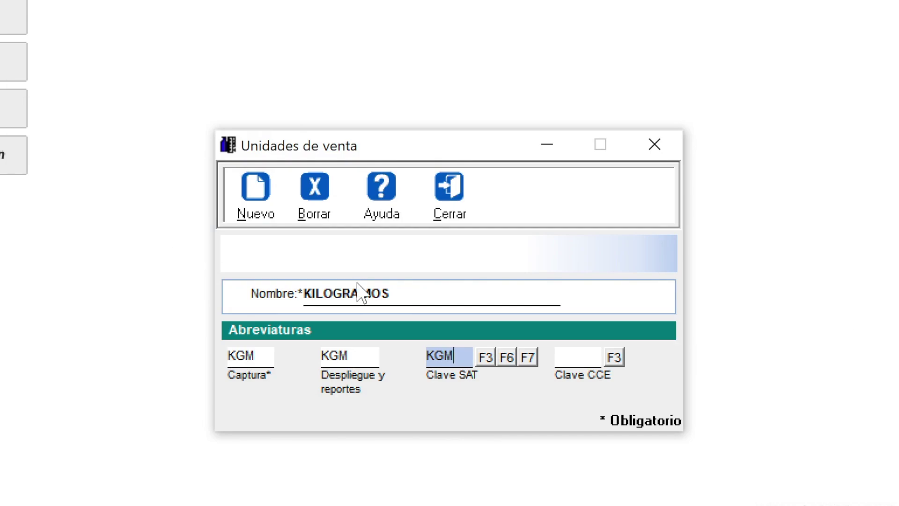
key("Tab")
left_click(360, 356)
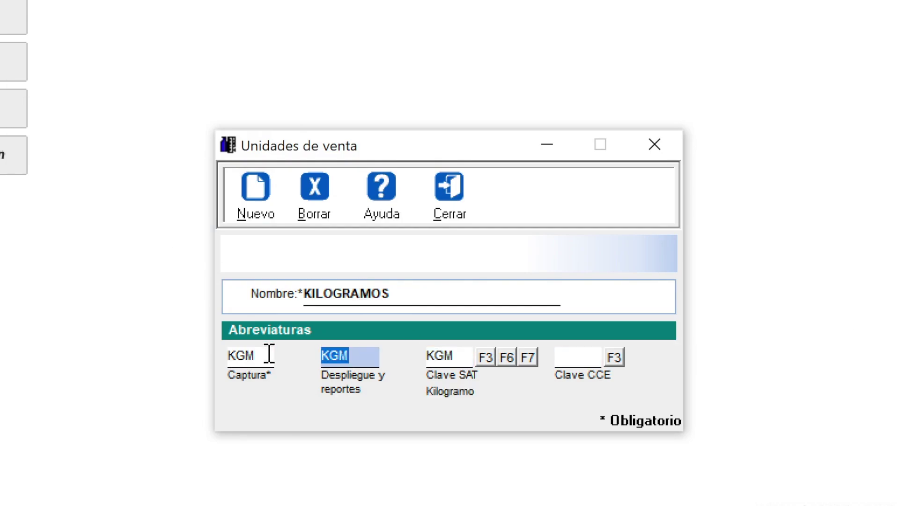
left_click(261, 206)
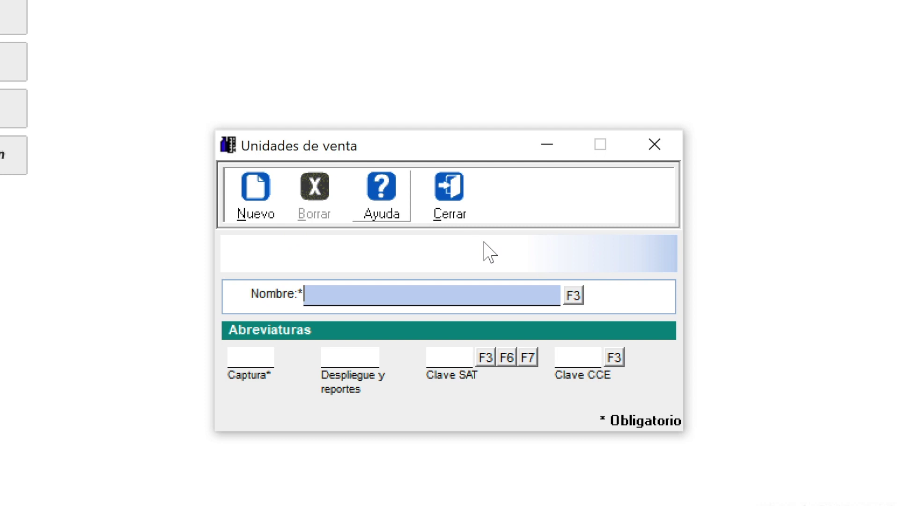
- Check the list of registered units of sale, and close the units of sale window
left_click(573, 296)
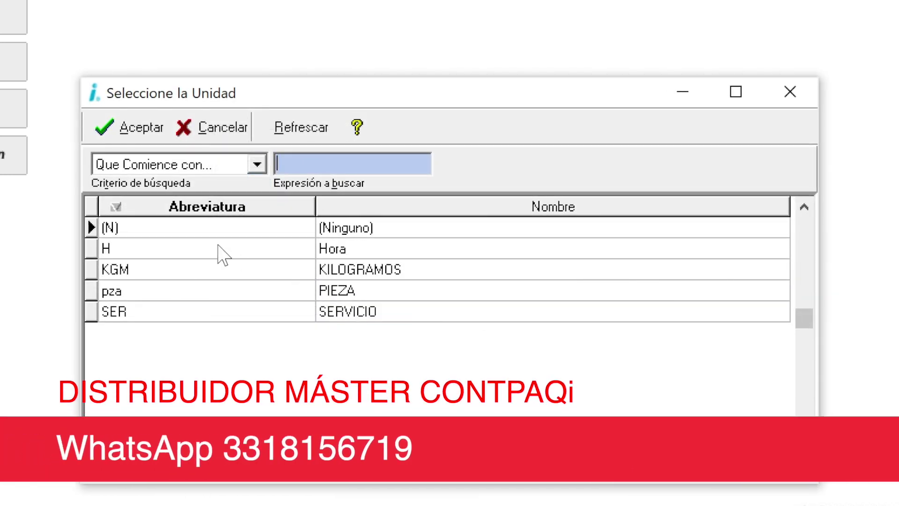
key("Down")
key("Down")
key("Down")
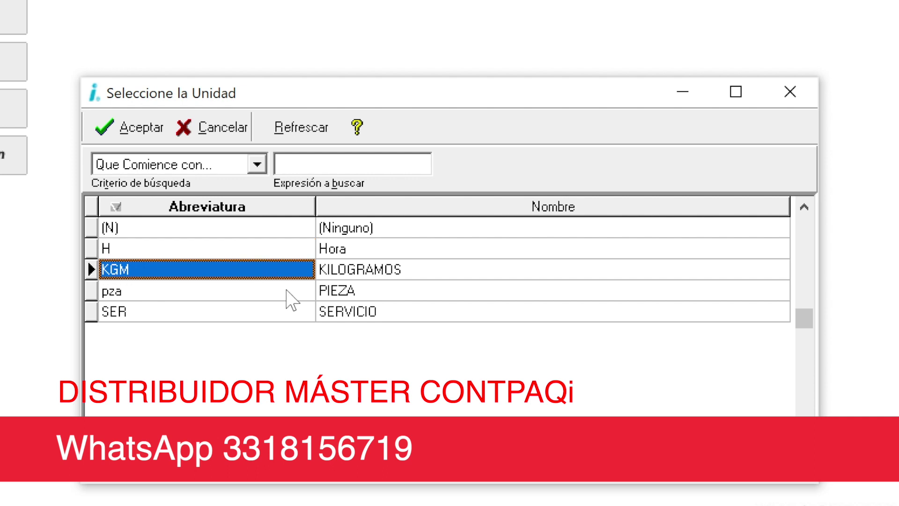
left_click(279, 313)
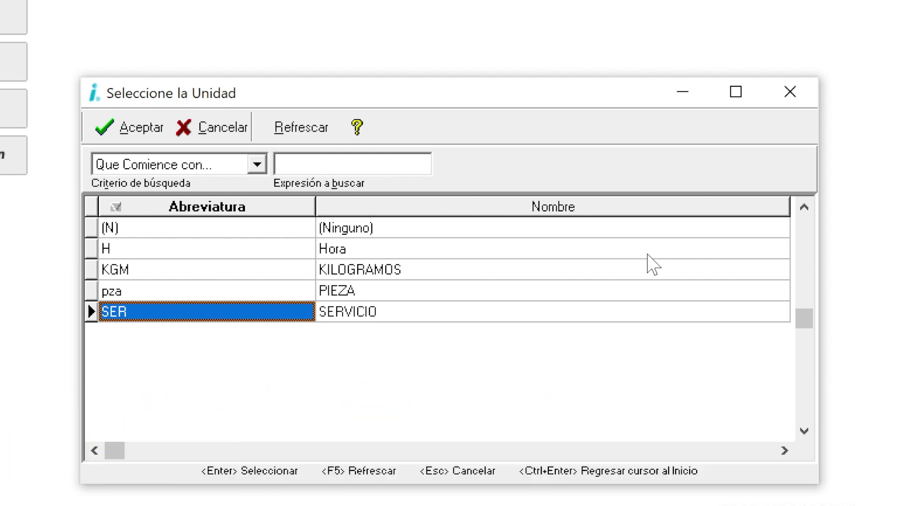
left_click(790, 92)
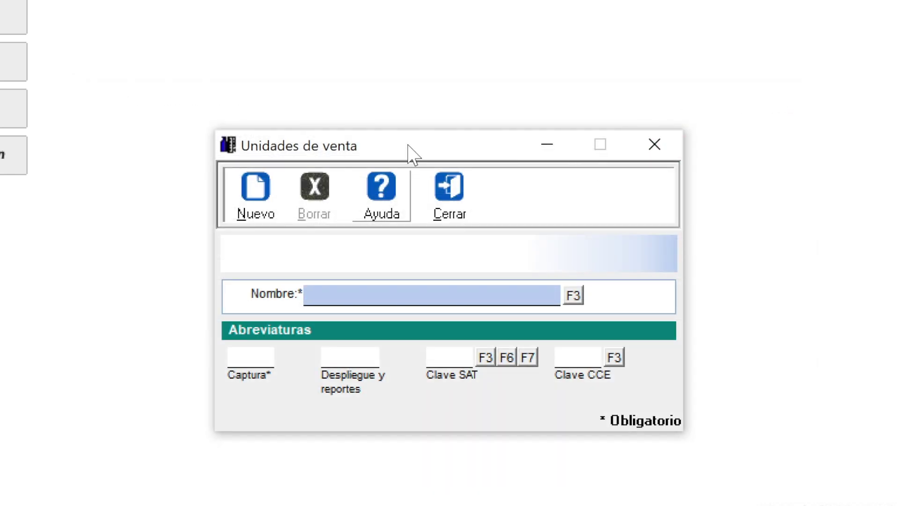
left_click_drag(387, 150, 383, 78)
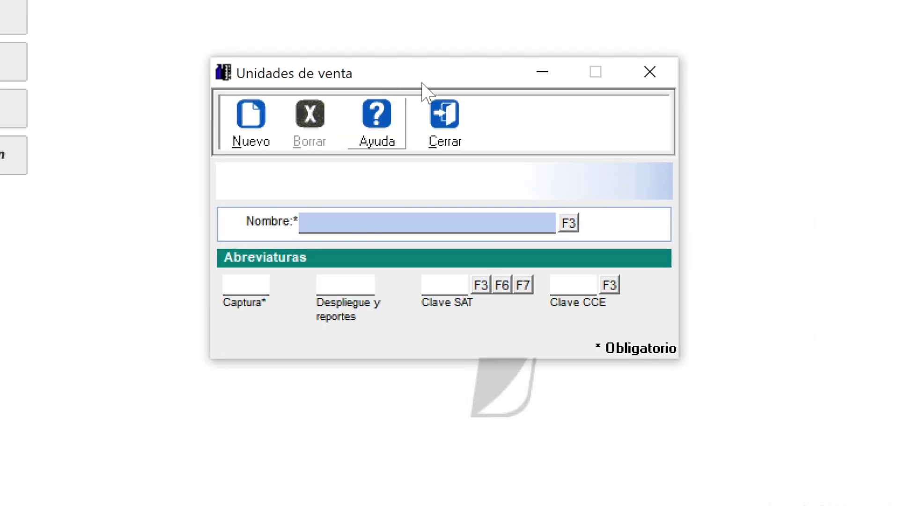
left_click(657, 75)
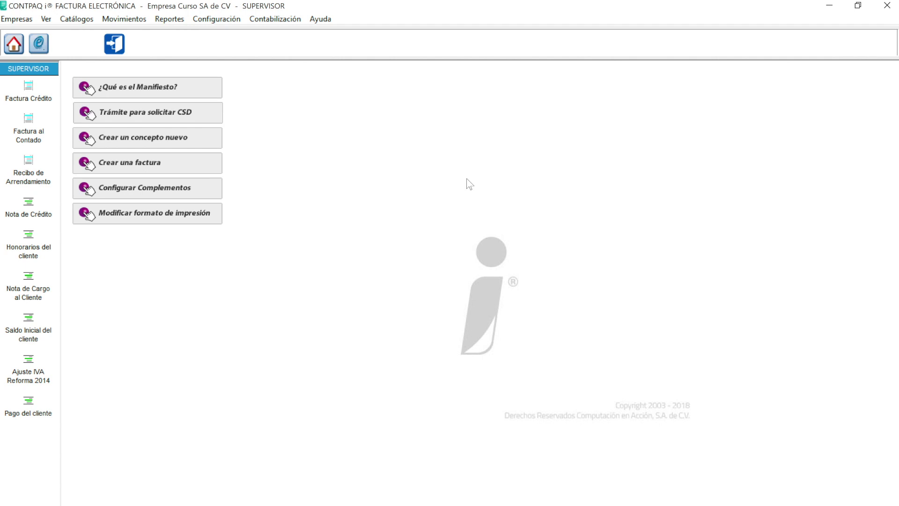
- Start a new record in the services catalogue with code 001 and the name COMPUTADORA DELL COREi7
left_click(78, 19)
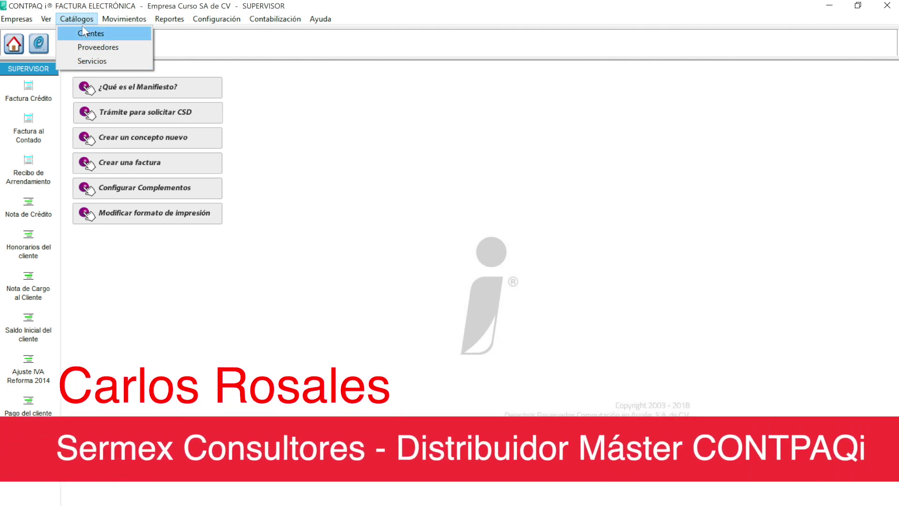
left_click(90, 61)
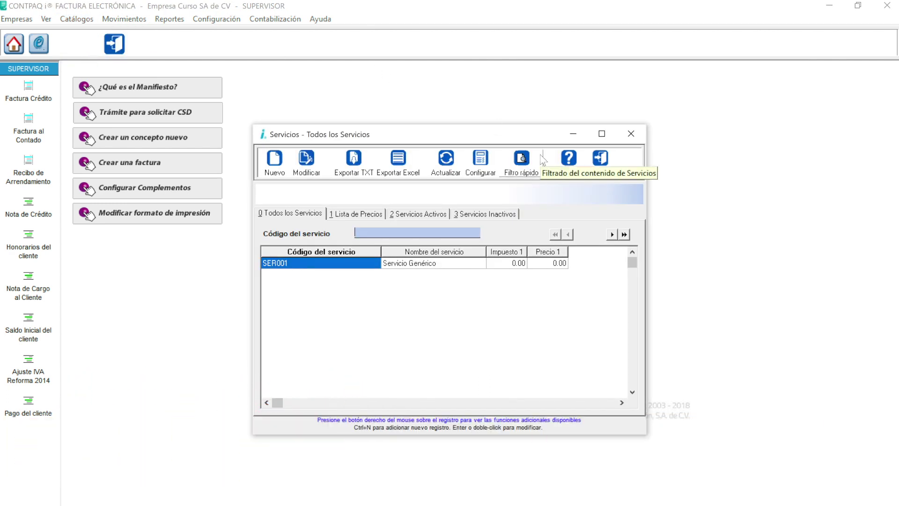
left_click(413, 265)
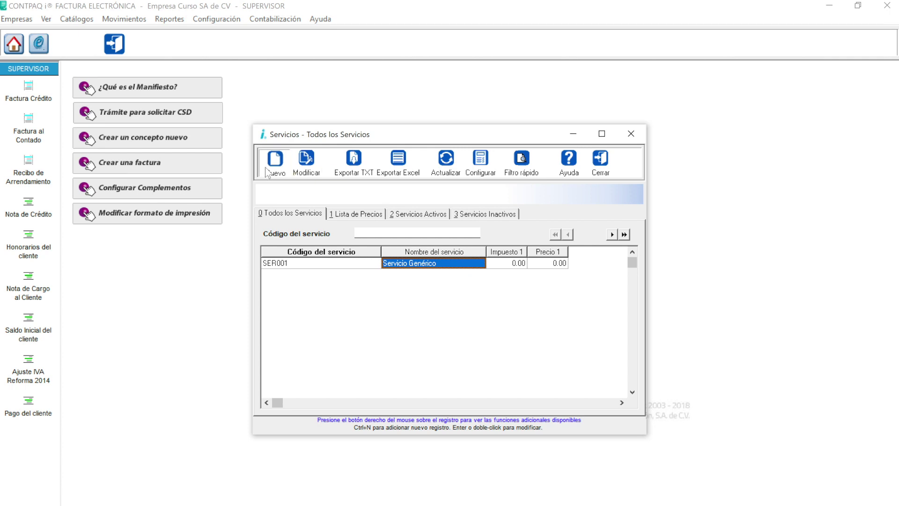
left_click(267, 172)
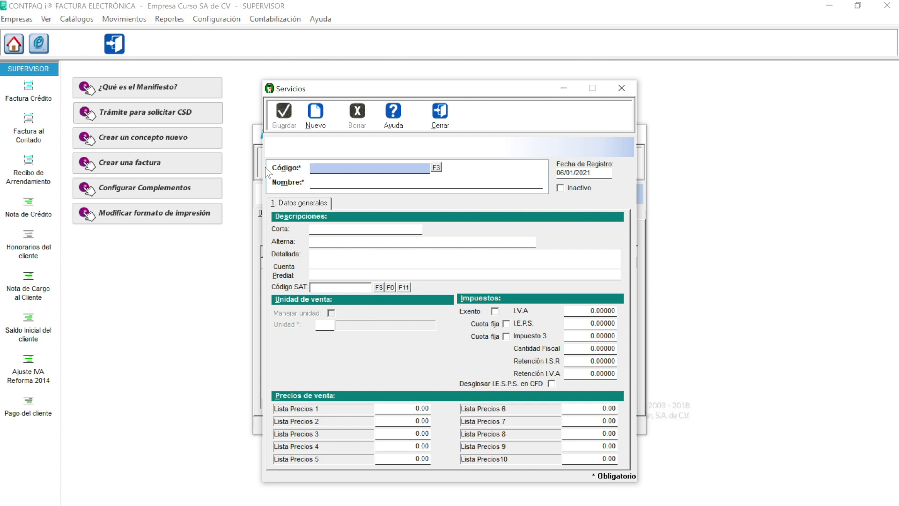
type("001")
key("Return")
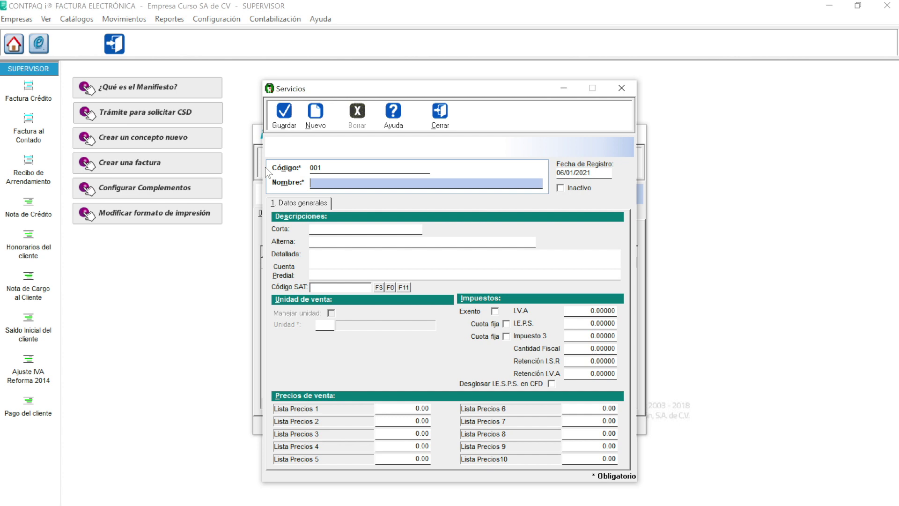
type("COMPUTADORA DELL COREi7")
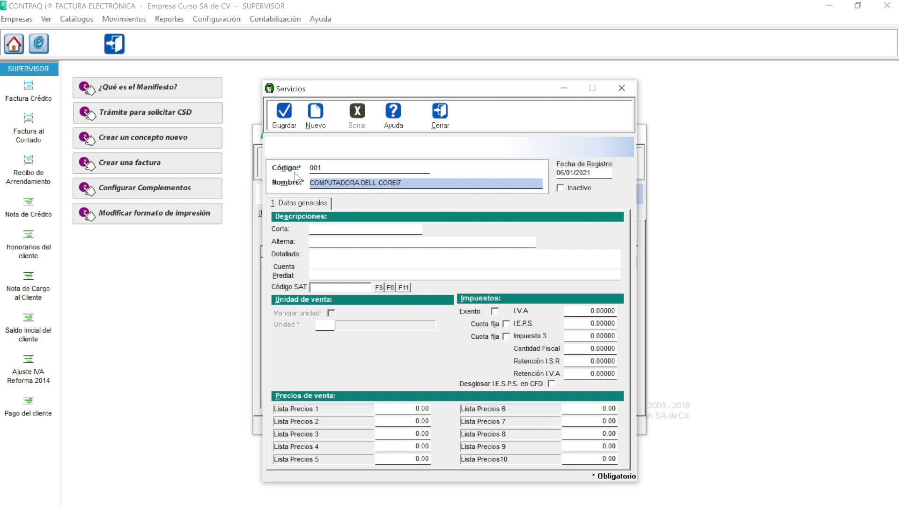
left_click(323, 232)
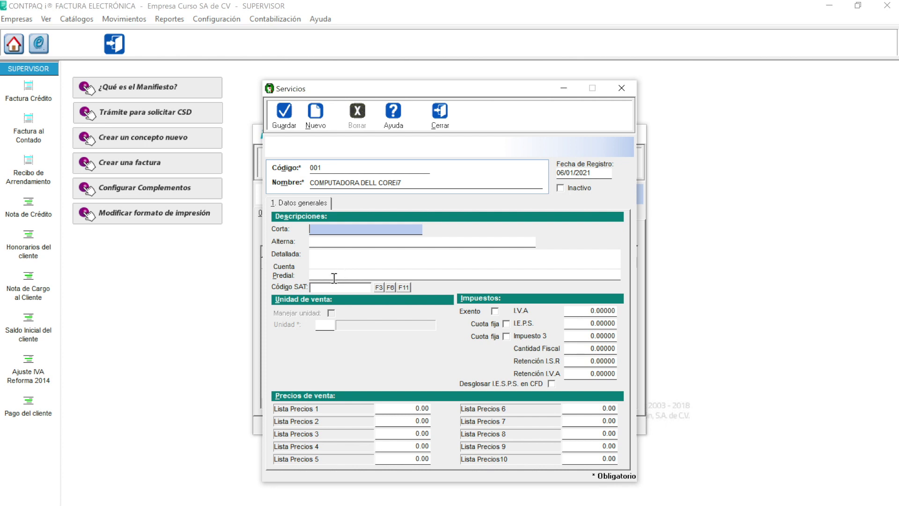
- Open the SAT key catalogue for the service and filter it by "computador"
left_click(318, 287)
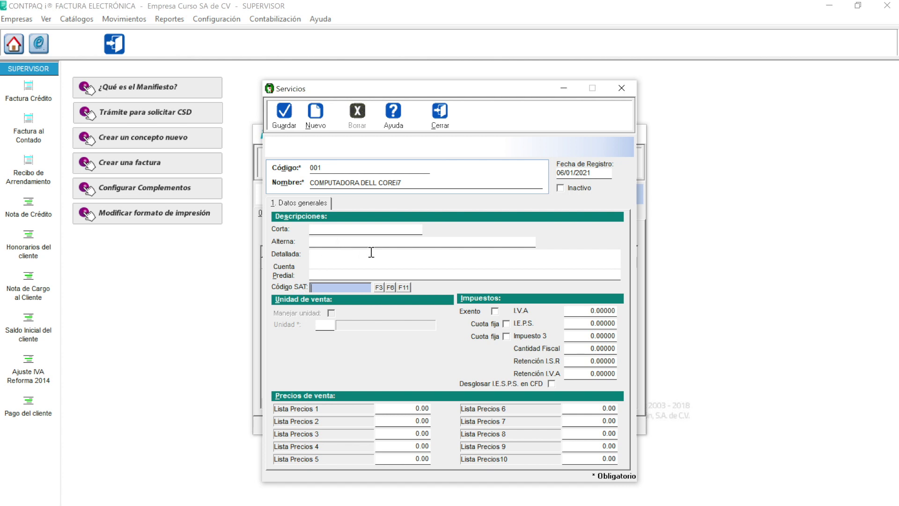
left_click(379, 288)
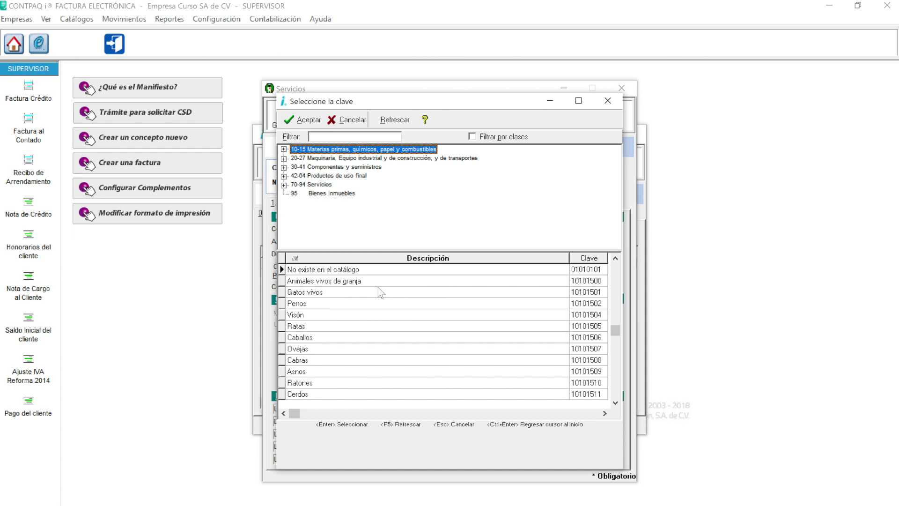
left_click(353, 137)
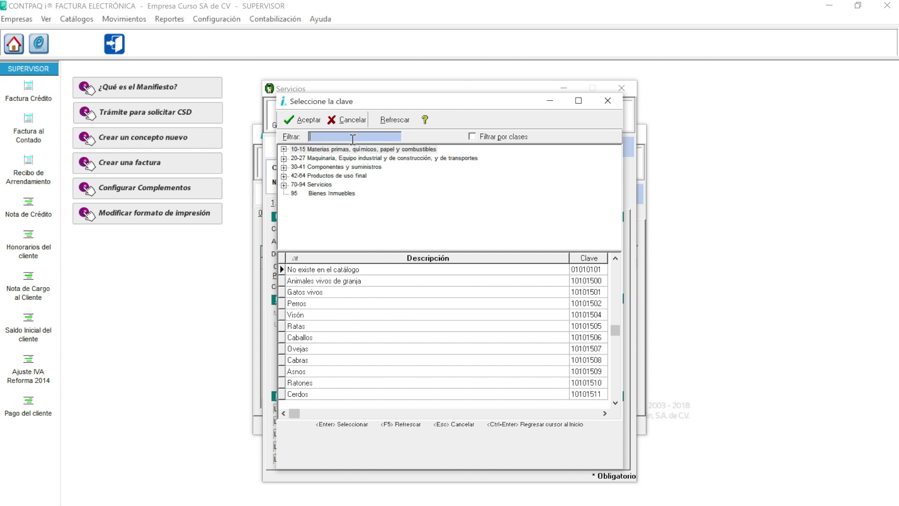
type("computador")
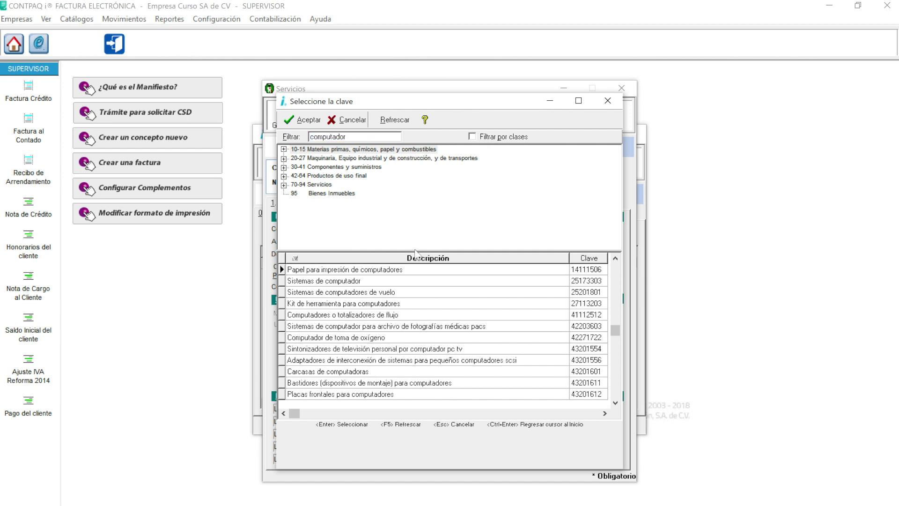
- Compare the classification trees of the results Sistemas de computador and Sistemas de computadores de vuelo
left_click(330, 281)
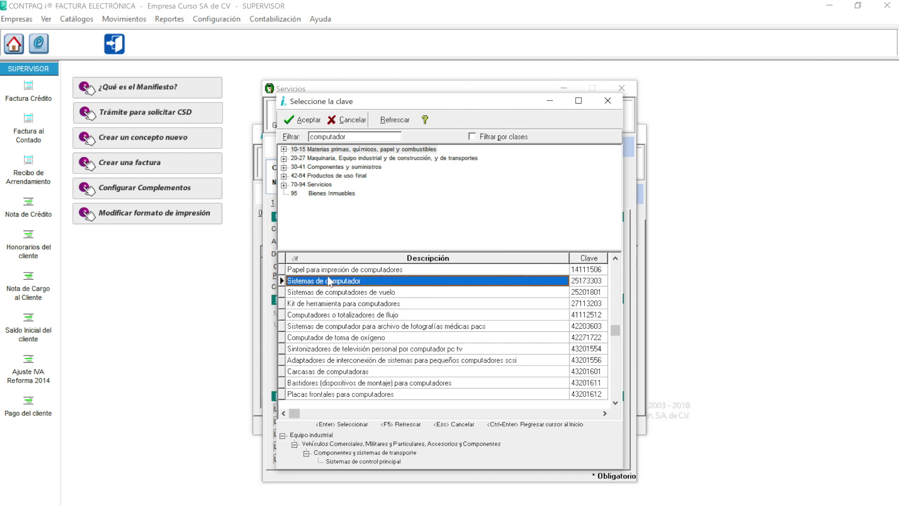
key("Down")
key("Down")
key("Up")
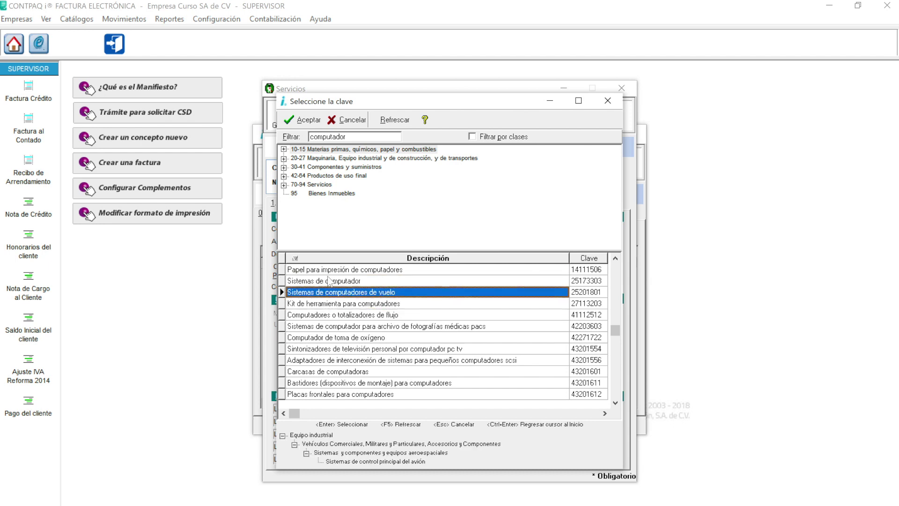
key("Up")
key("Up")
key("Down")
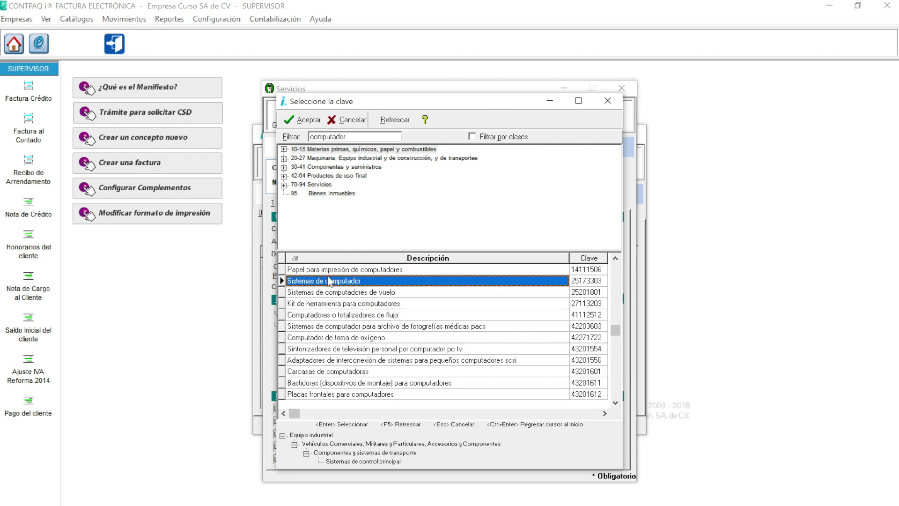
key("Down")
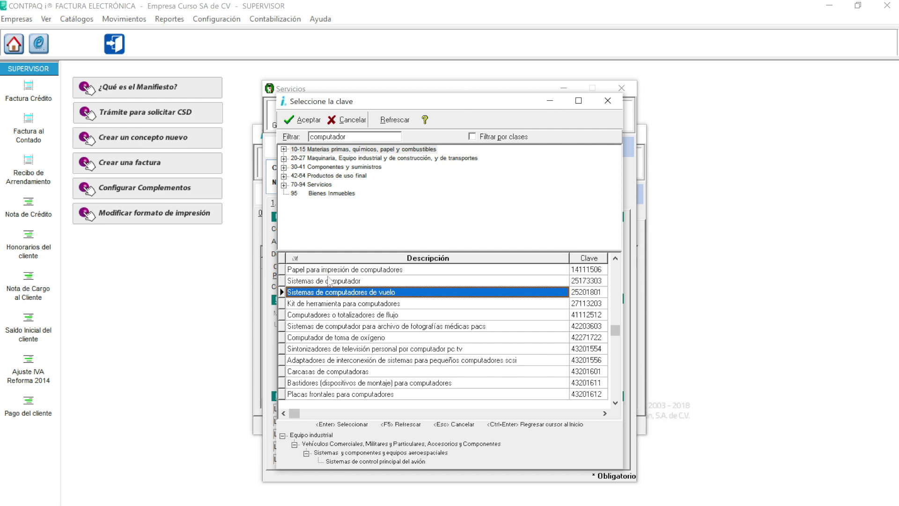
key("Up")
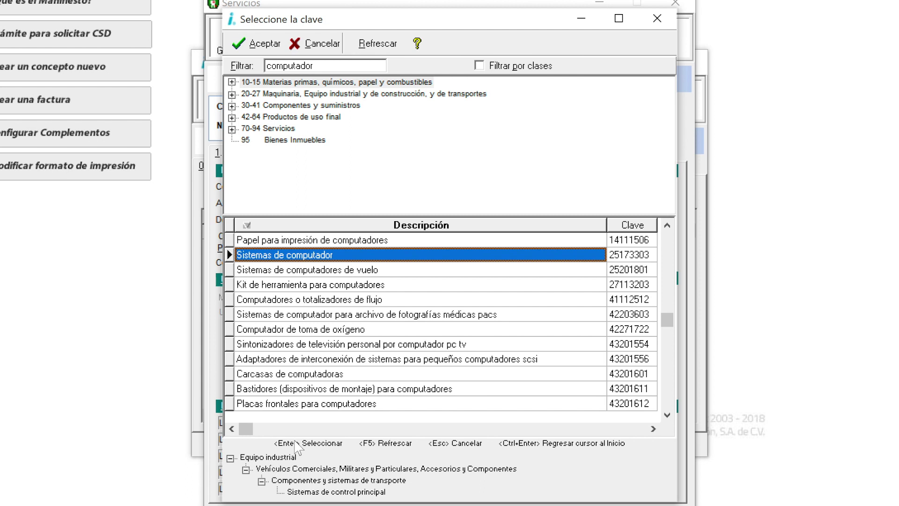
- Find Computadores among the filtered results and assign its SAT key 43211500 to the service
left_click(300, 270)
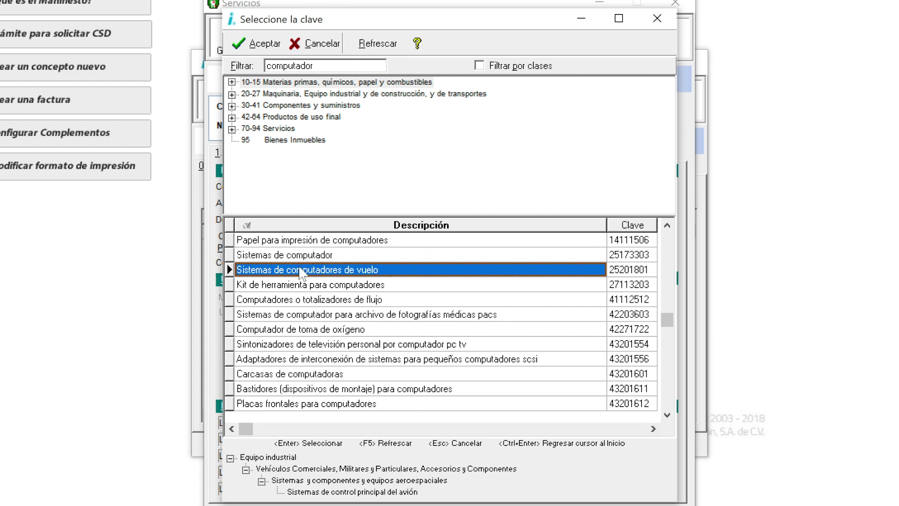
key("Down")
key("Down")
key("Down")
key("Down")
key("Down")
key("Up")
key("Up")
key("Up")
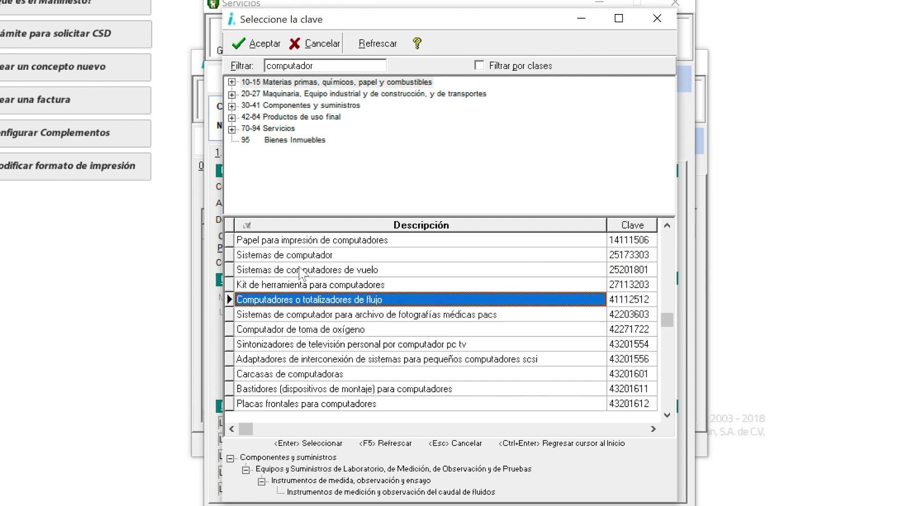
key("Down")
key("Down")
key("Down")
key("Down")
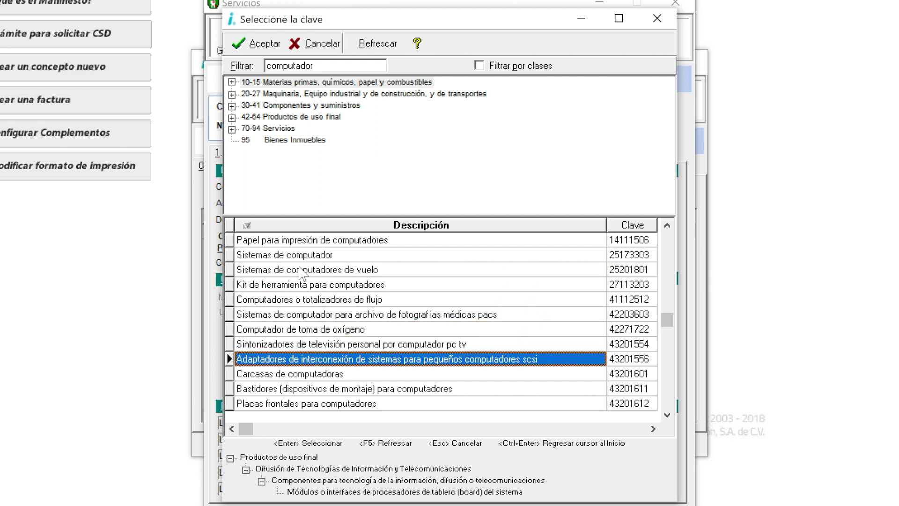
key("Down")
key("Down")
key("Down")
key("Down")
key("Down")
key("Down")
key("Down")
key("Down")
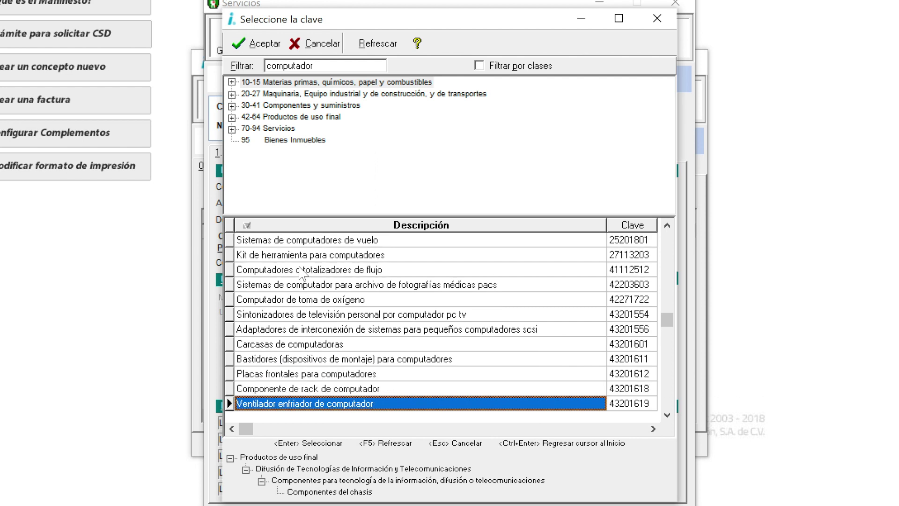
key("Down")
key("Down")
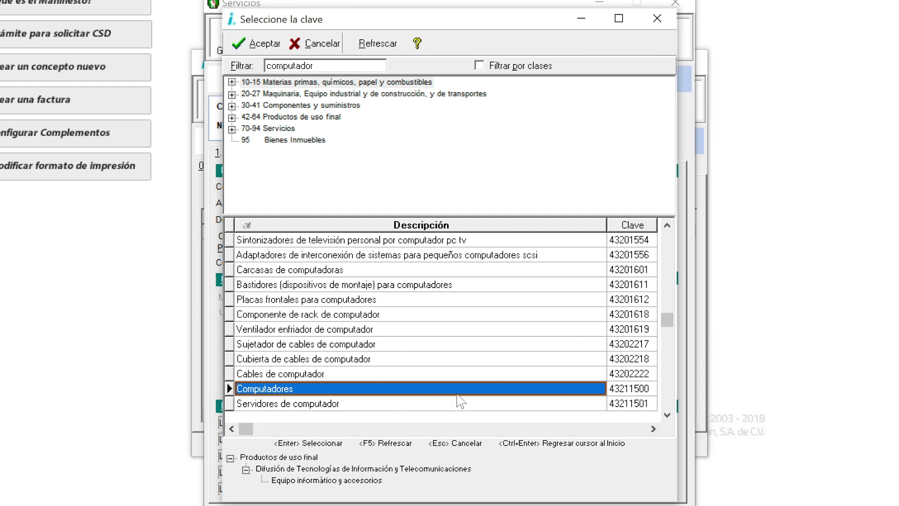
double_click(281, 391)
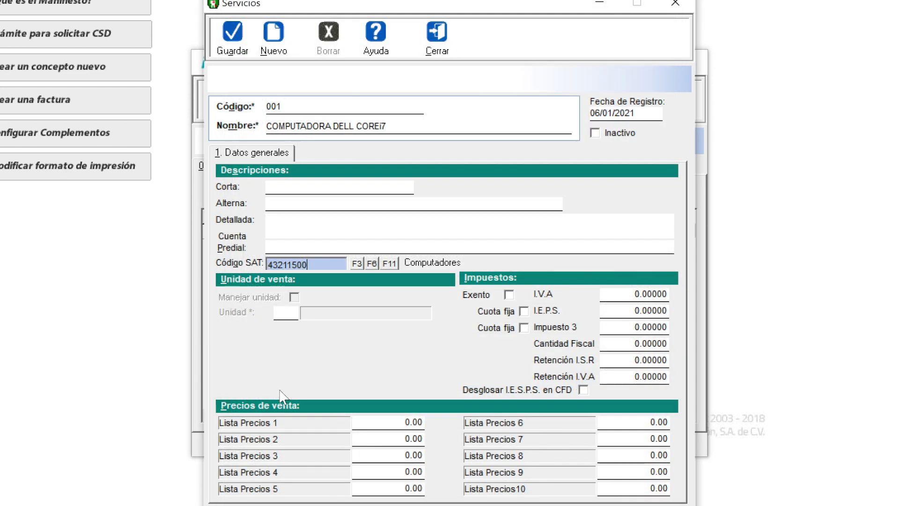
left_click_drag(321, 265, 224, 262)
key("Tab")
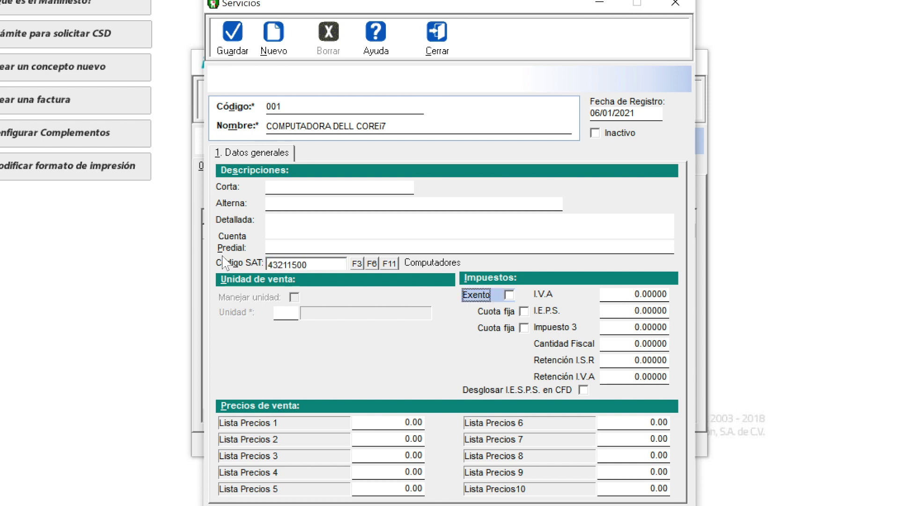
left_click_drag(308, 264, 298, 261)
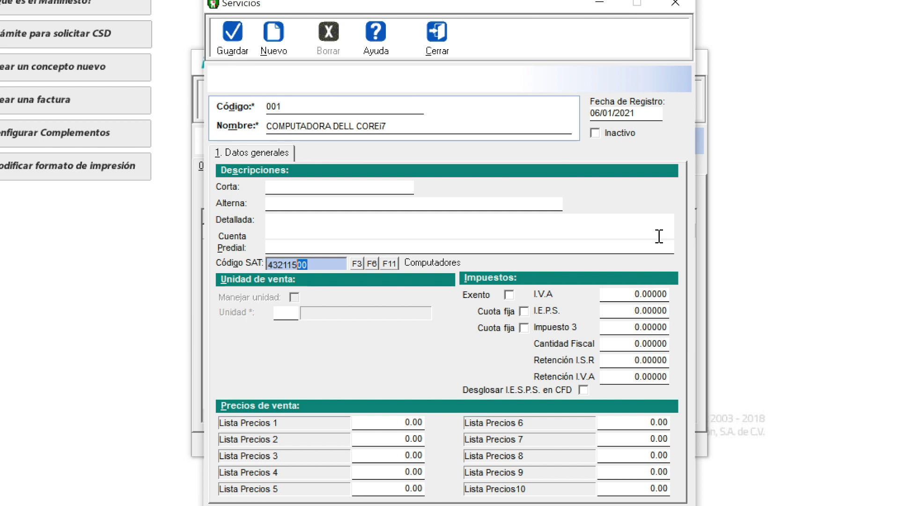
- Set the service's I.V.A. rate to 16, and go through the I.E.P.S., Impuesto 3 and CFD breakdown fields
left_click(619, 296)
double_click(611, 295)
type("16")
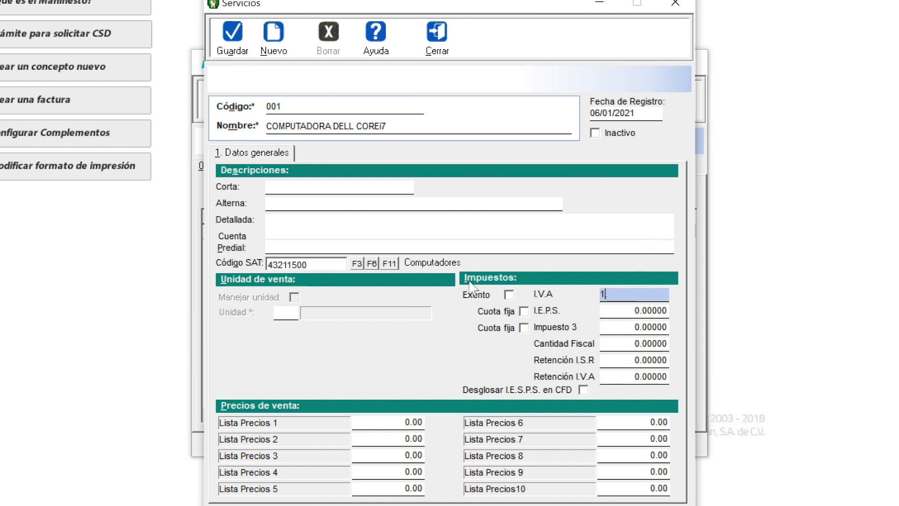
key("Tab")
left_click(625, 311)
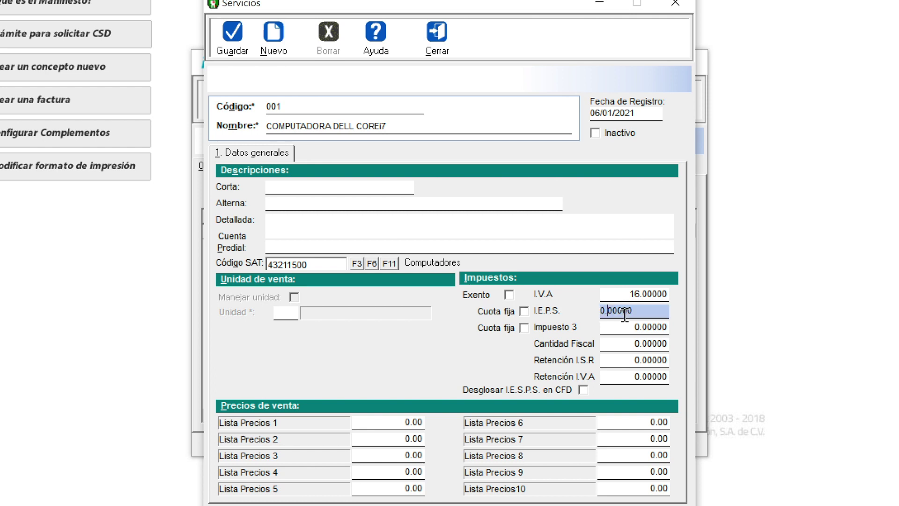
double_click(637, 311)
left_click(609, 327)
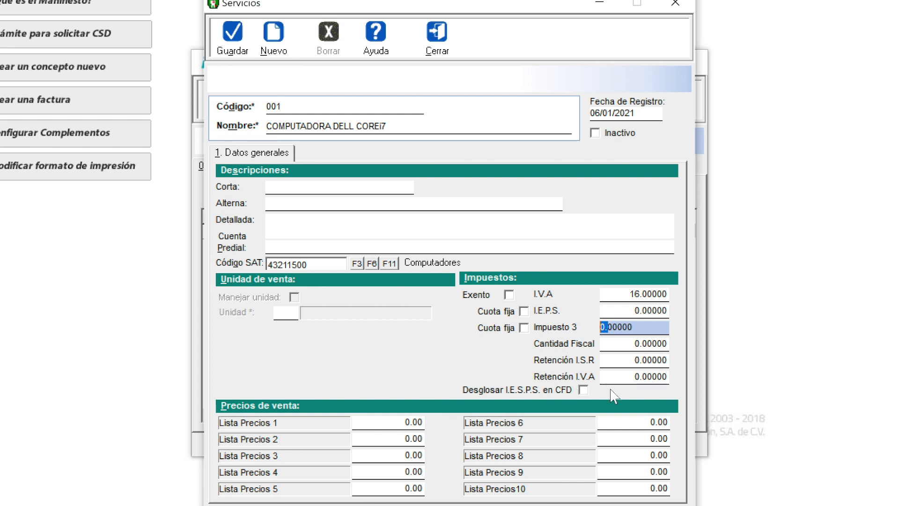
left_click(583, 390)
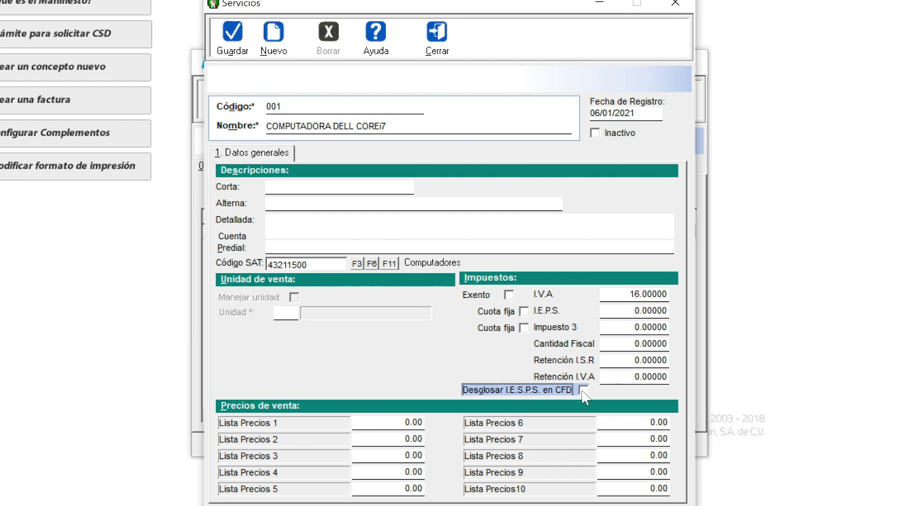
- Set the service's sale prices to 10,000 in list 1, 11,000 in list 2 and 11,500 in list 3
left_click(391, 425)
left_click_drag(390, 424, 317, 430)
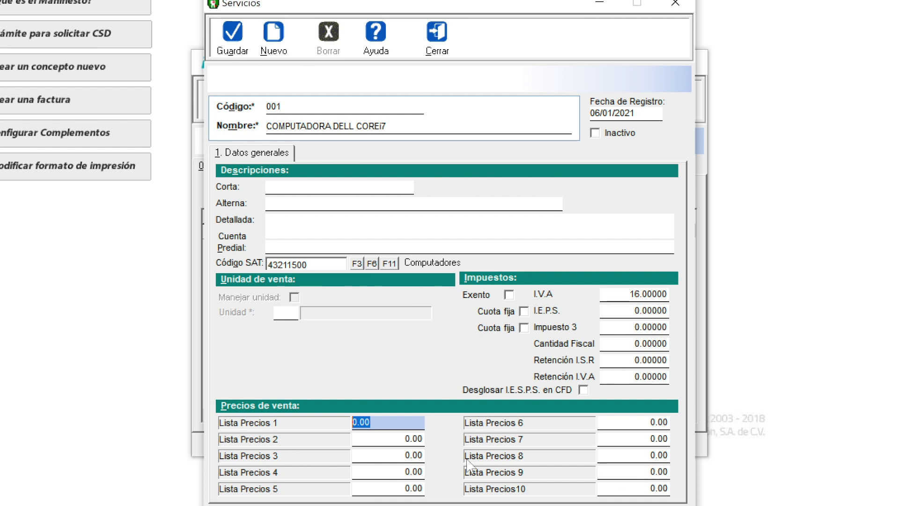
type("1")
type("00")
key("BackSpace")
type("000")
key("Tab")
type("11,000")
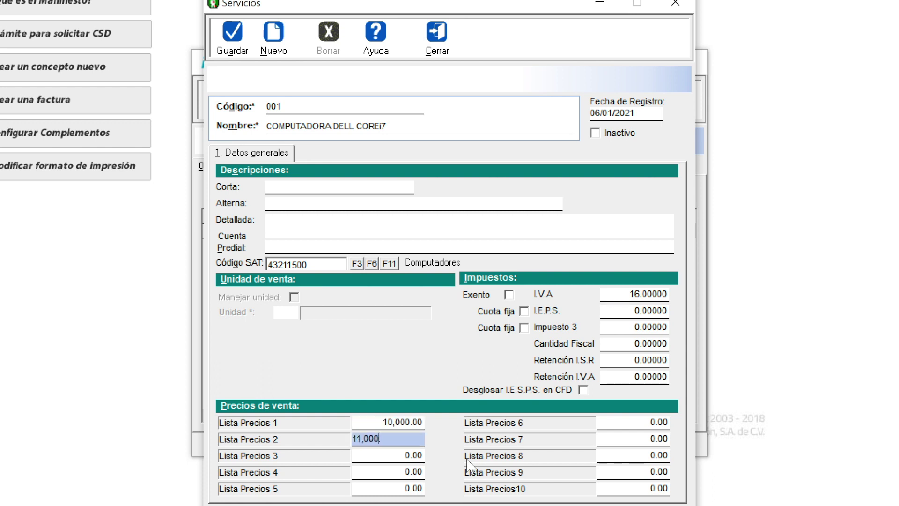
key("Tab")
type("11500")
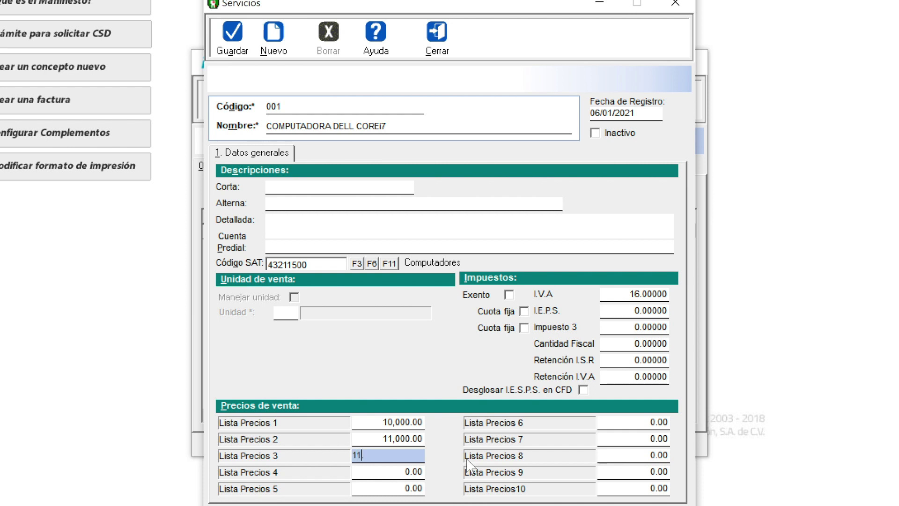
key("Tab")
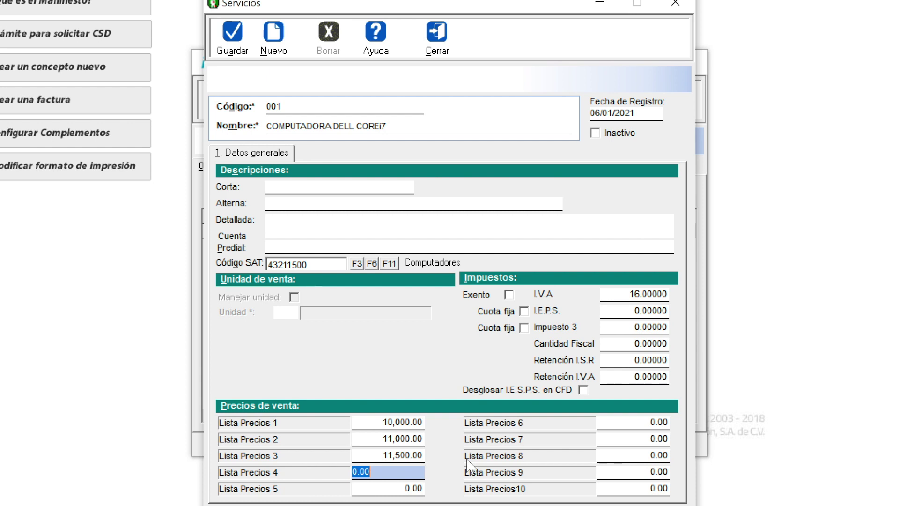
- Review the prices in lists 1 and 2, and save the service record
left_click(403, 423)
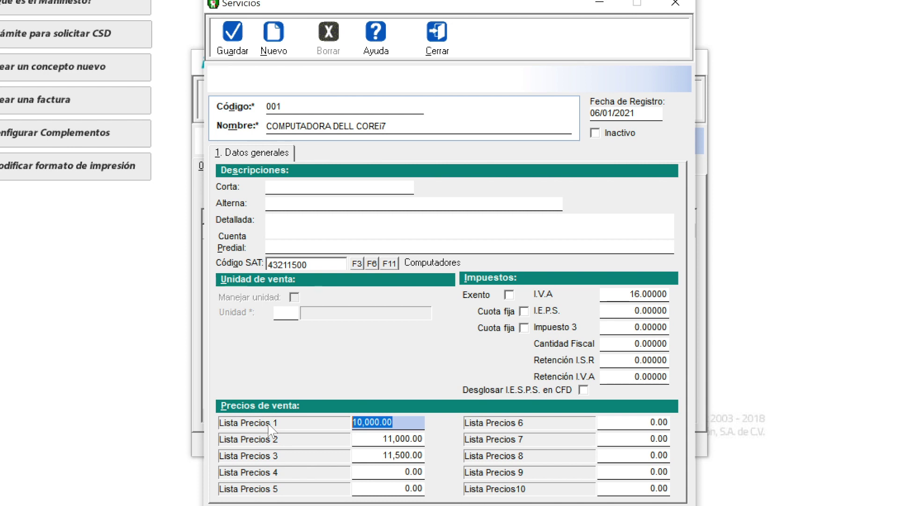
left_click(389, 439)
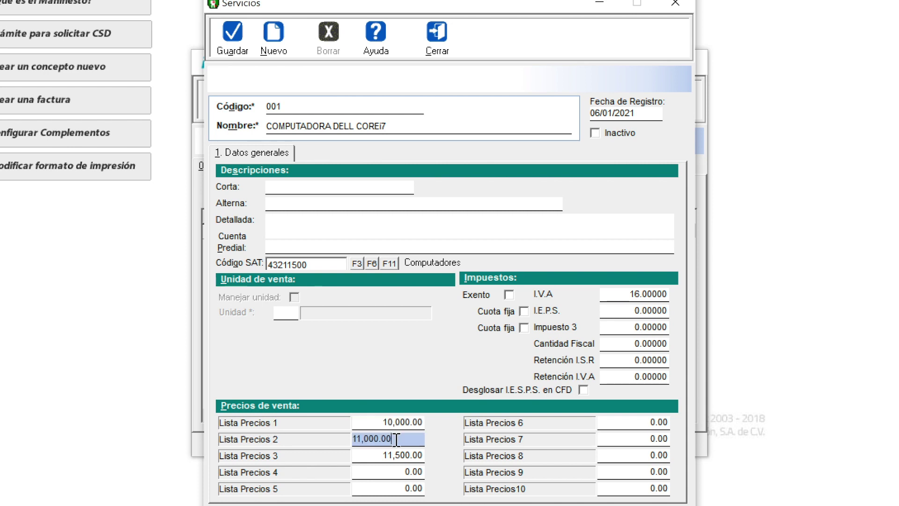
left_click(408, 424)
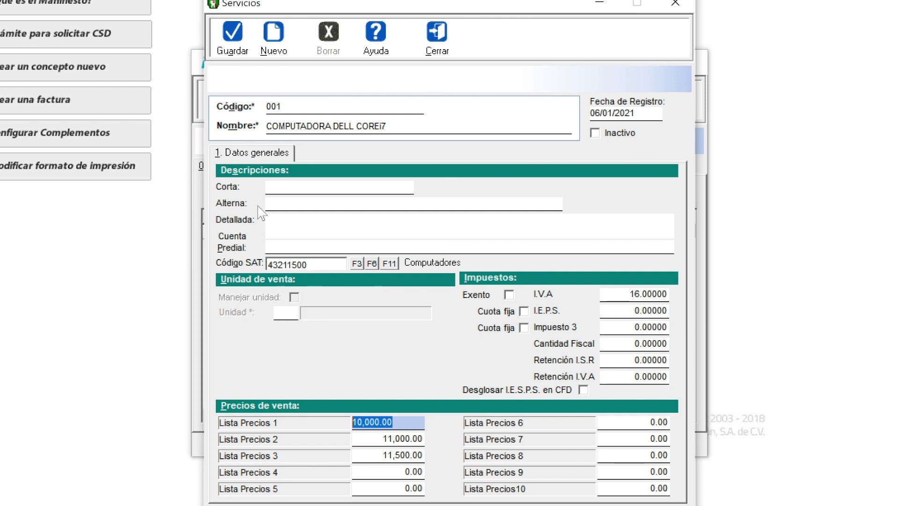
left_click(237, 31)
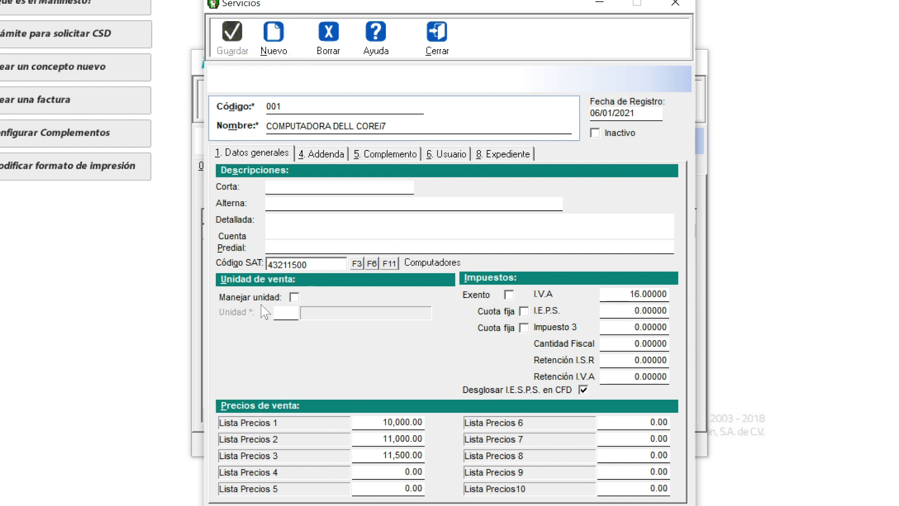
- Enable unit handling for the service, choose PIEZA as its unit of sale, and check it against the SAT code
left_click(294, 298)
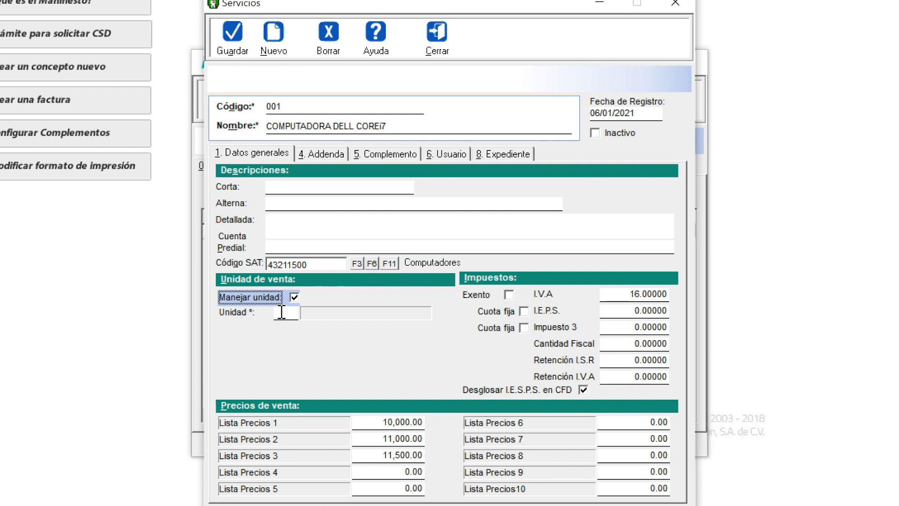
left_click(281, 313)
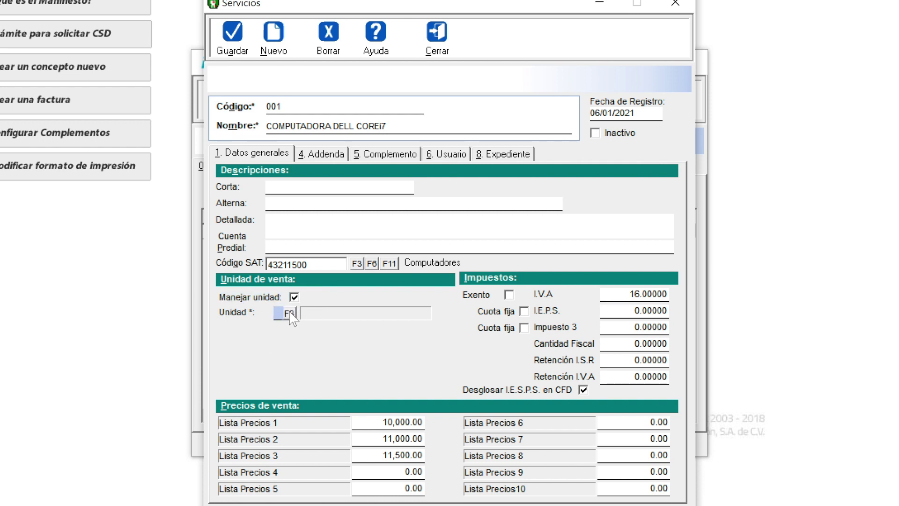
left_click(289, 313)
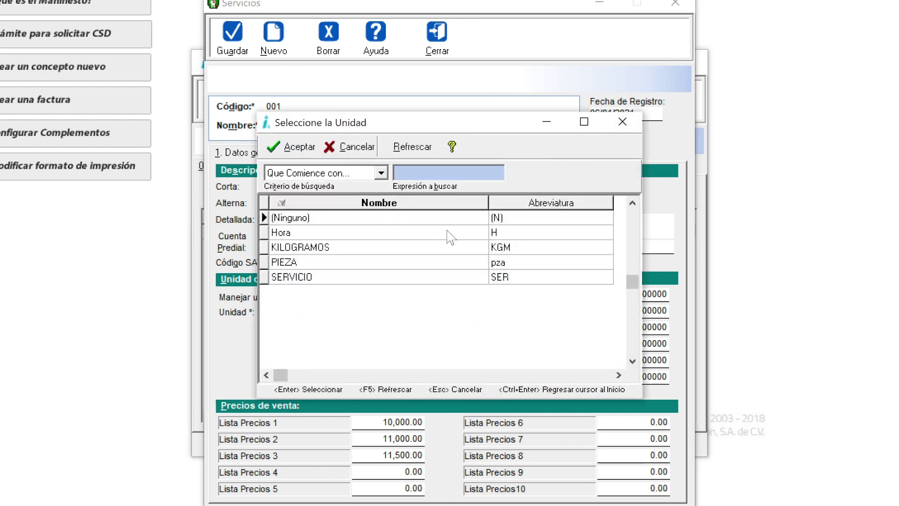
double_click(296, 262)
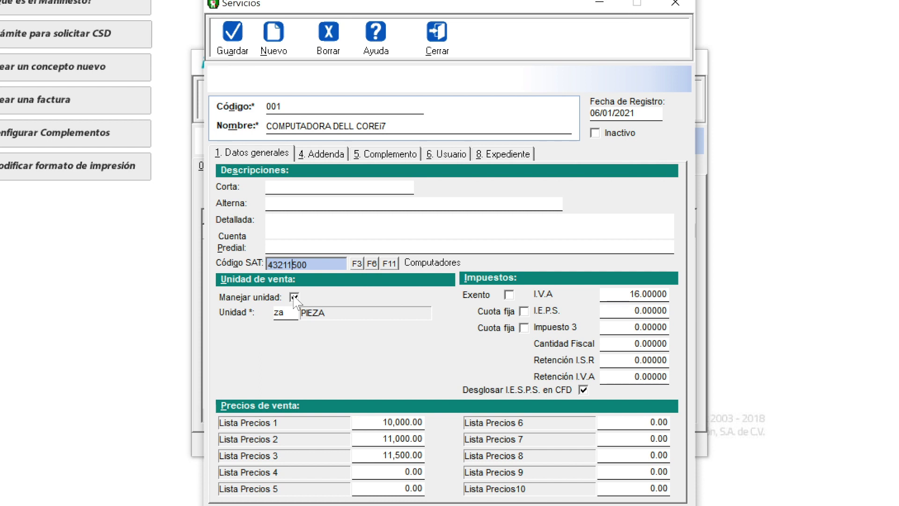
left_click_drag(323, 266, 253, 262)
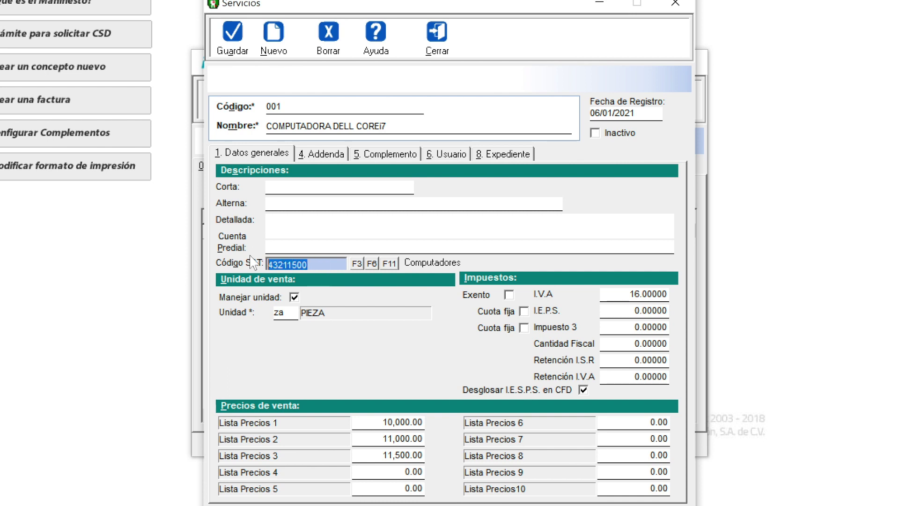
left_click(290, 313)
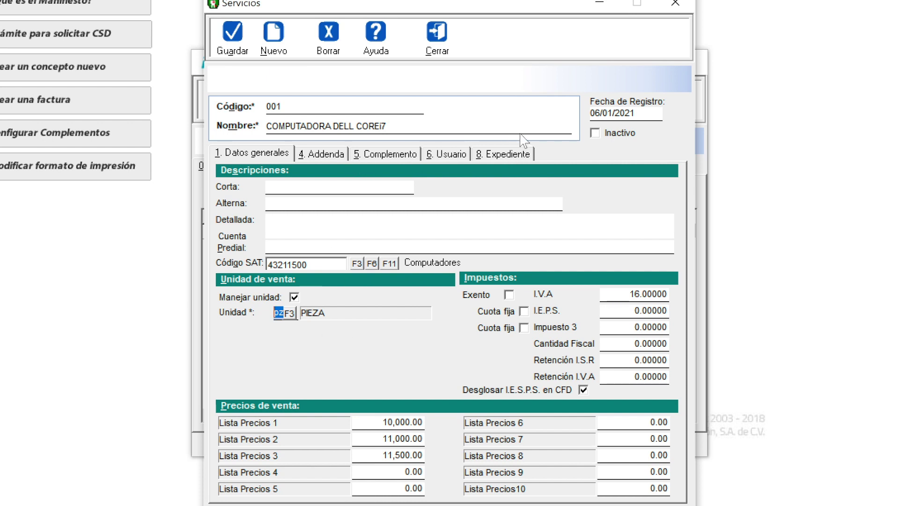
- Look through the list of addendas available for the service, from the first entries to the last, and close it without choosing one
left_click(330, 159)
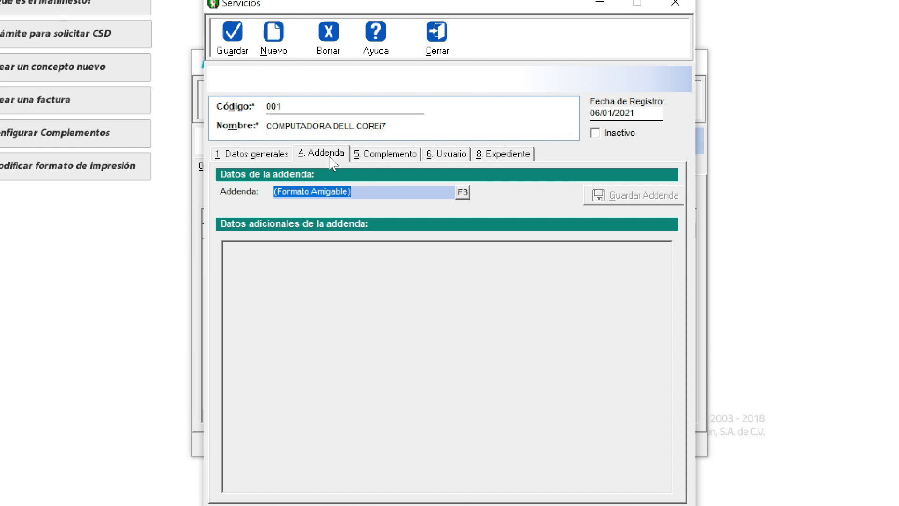
left_click(462, 192)
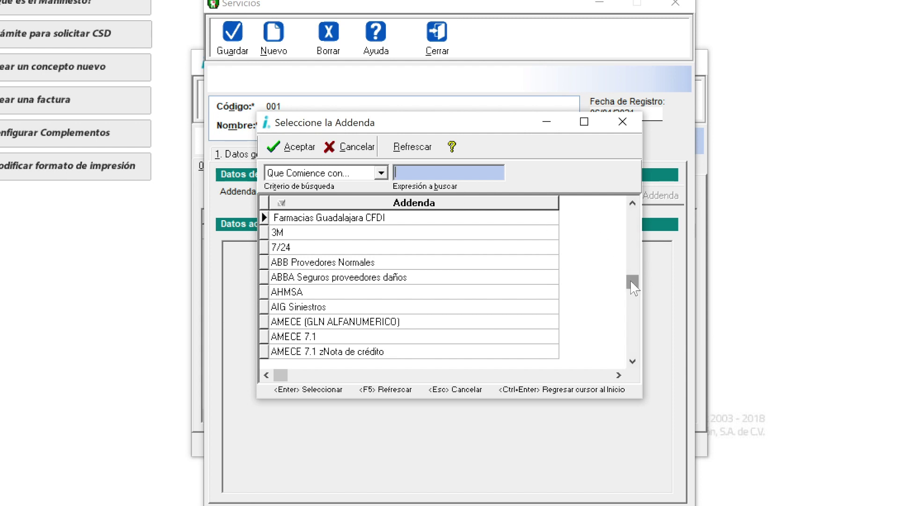
left_click_drag(634, 286, 633, 347)
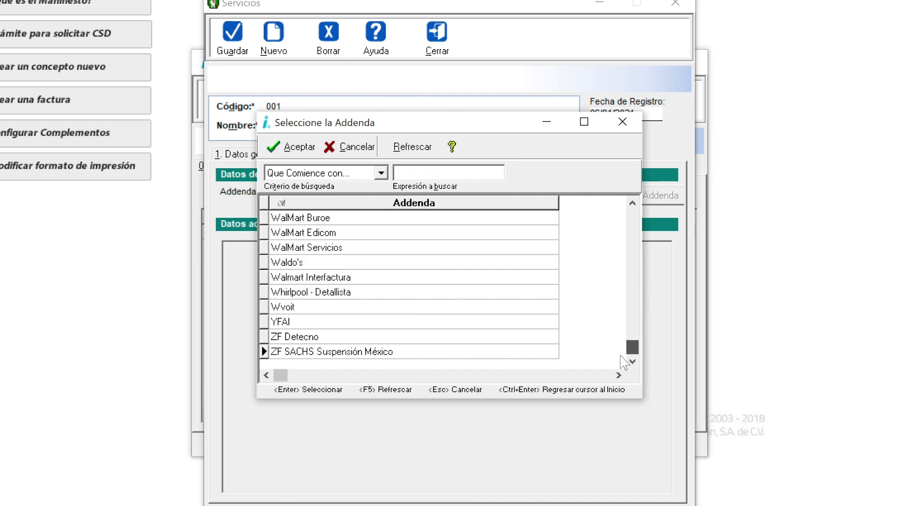
left_click(358, 253)
left_click(633, 232)
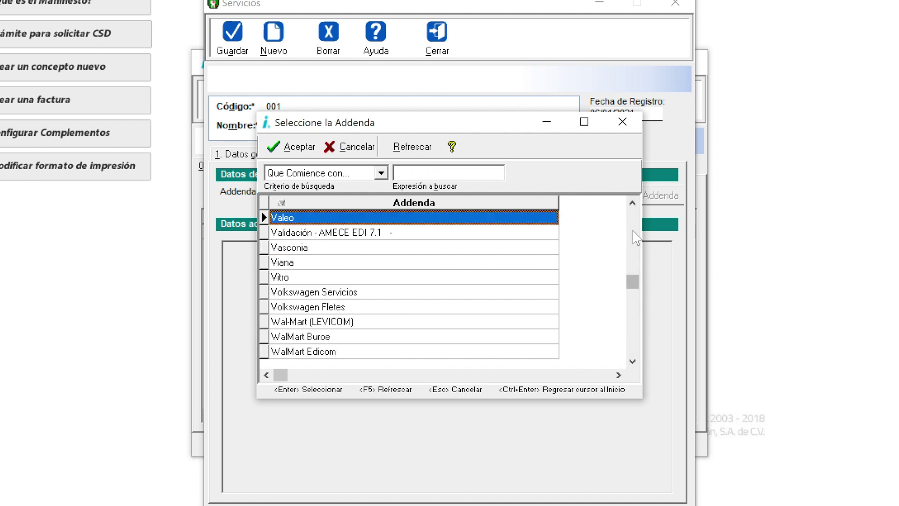
left_click(634, 232)
left_click(633, 232)
left_click(634, 232)
left_click(633, 232)
left_click(633, 232)
left_click(634, 232)
left_click(633, 232)
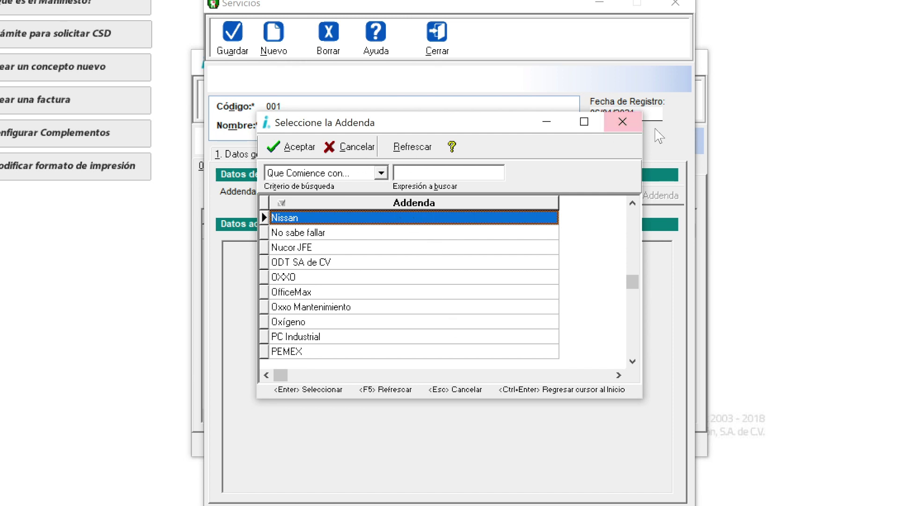
left_click(623, 122)
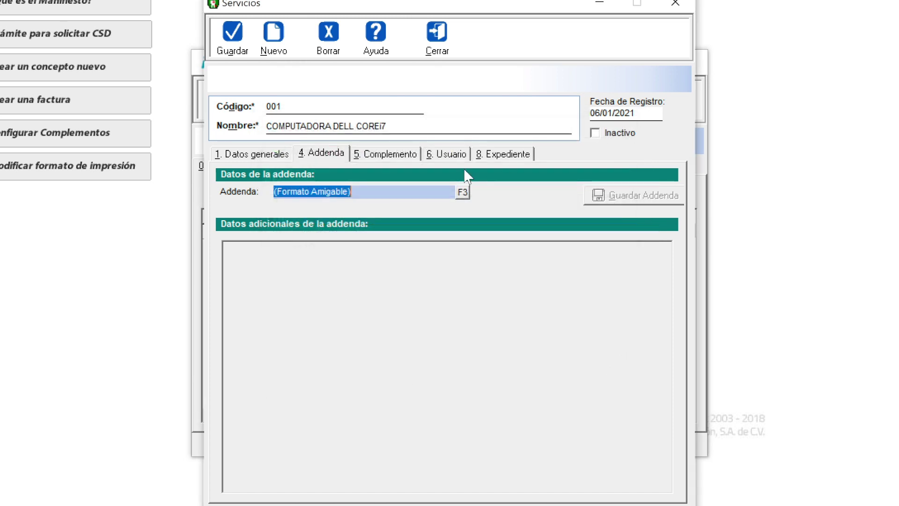
- Look through the complements available for the service, such as Comercio Exterior 1.1 and Vehículos Usados, and close the list without choosing one
left_click(370, 155)
left_click(471, 192)
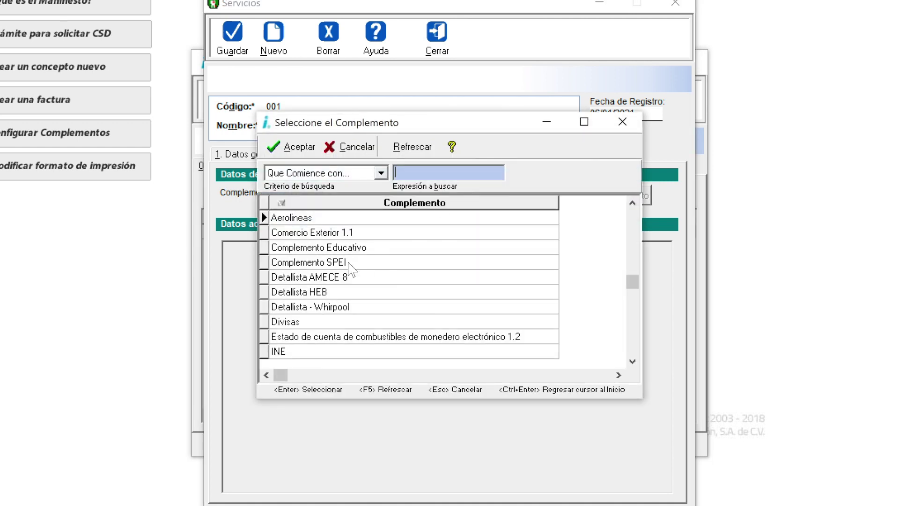
left_click(336, 236)
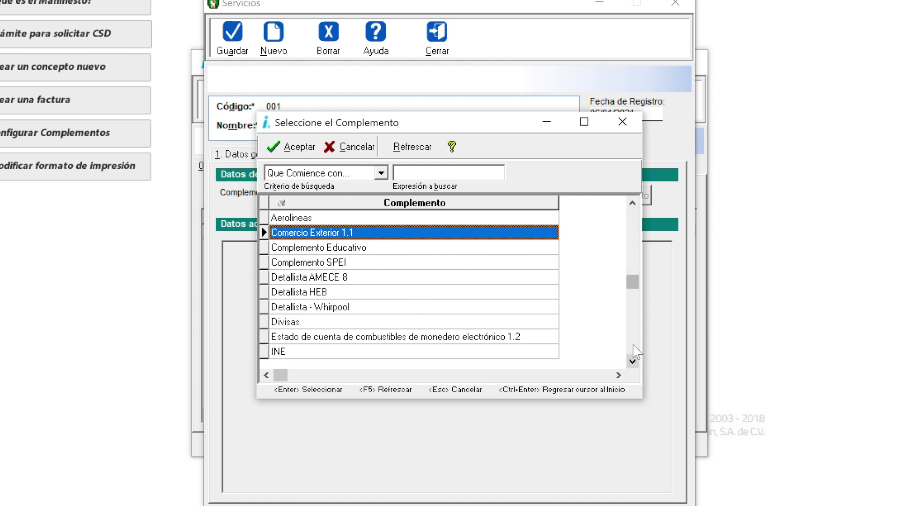
left_click(634, 348)
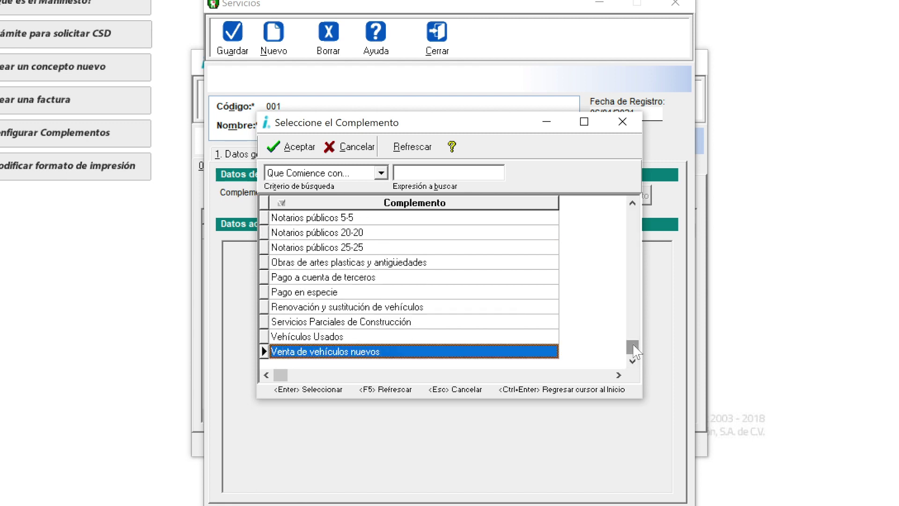
left_click(350, 337)
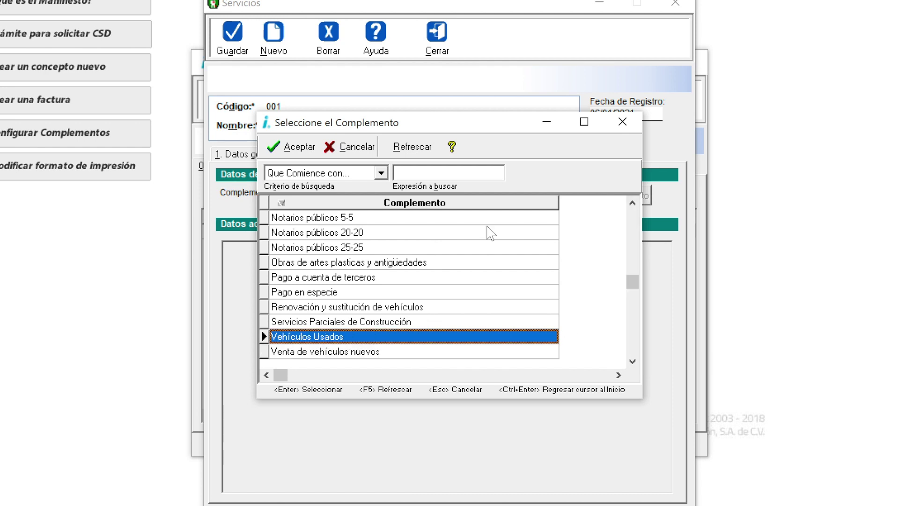
left_click(622, 123)
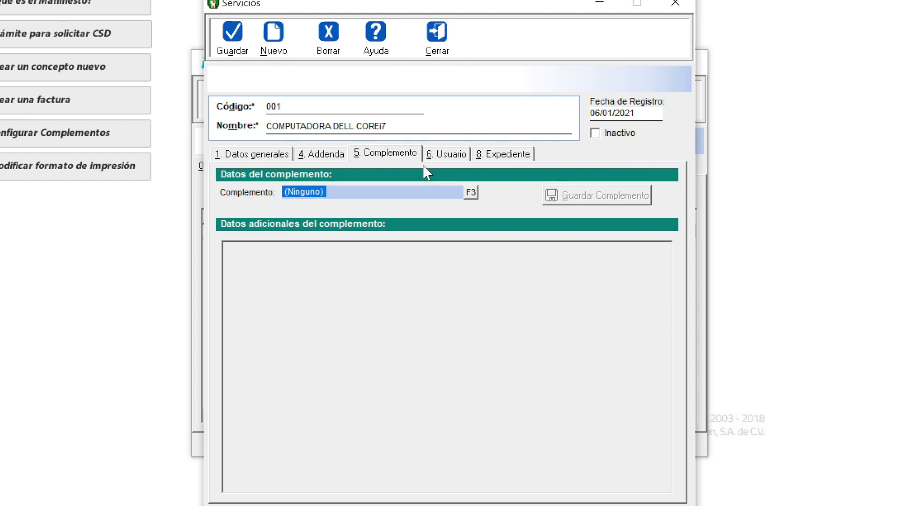
- Enter configurable interface mode for the service's user data and add a text field below the code and name
left_click(453, 155)
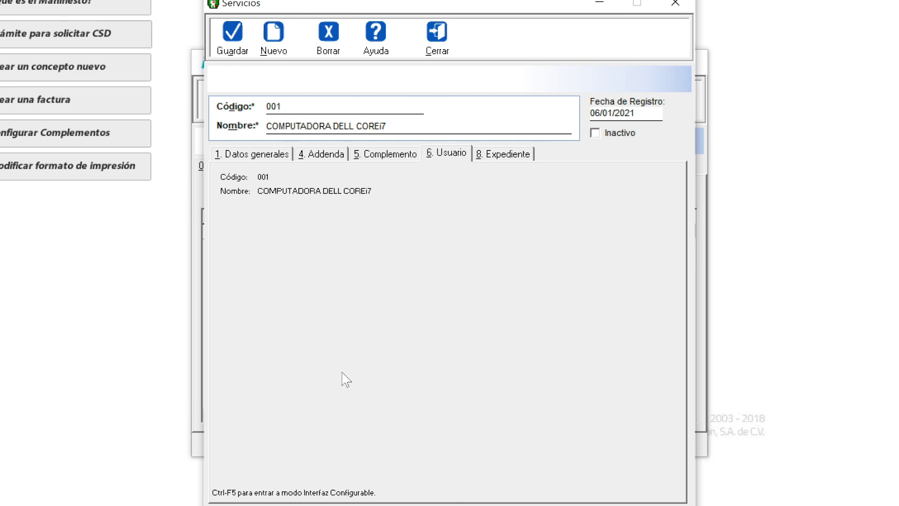
key("ctrl+F5")
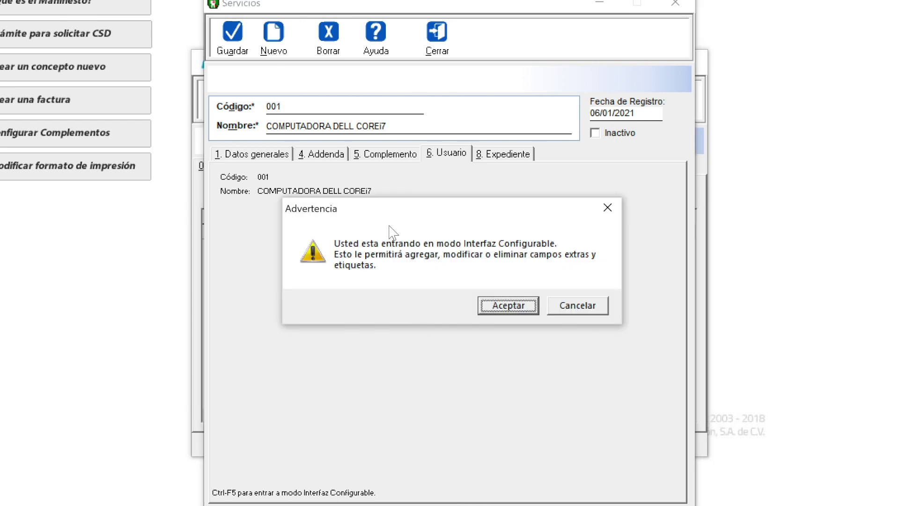
left_click(502, 307)
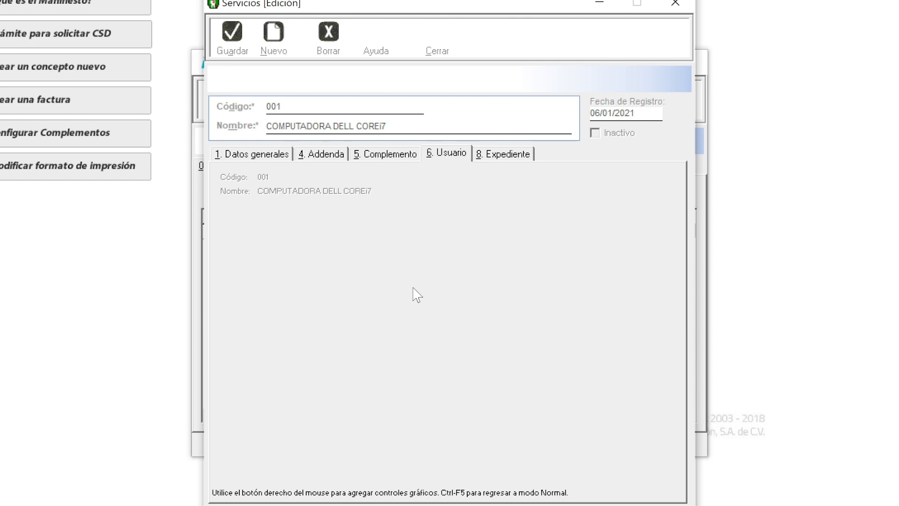
right_click(300, 254)
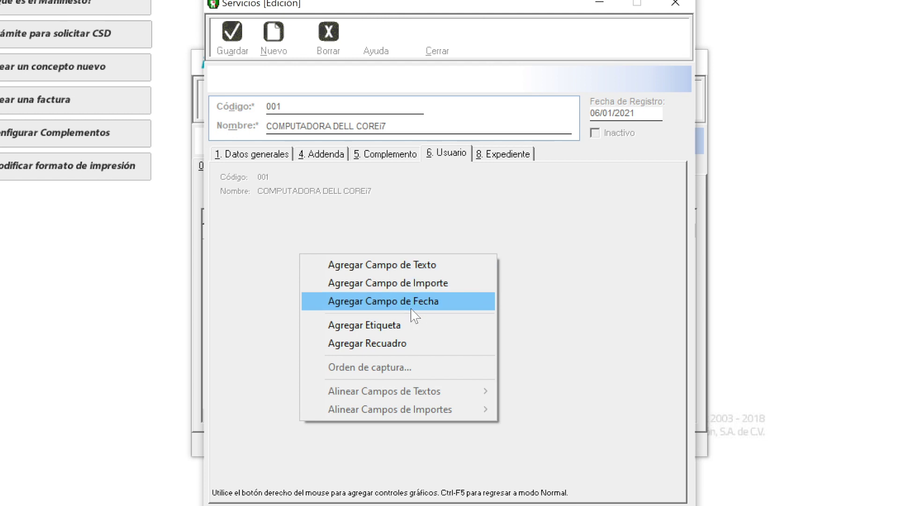
left_click(373, 273)
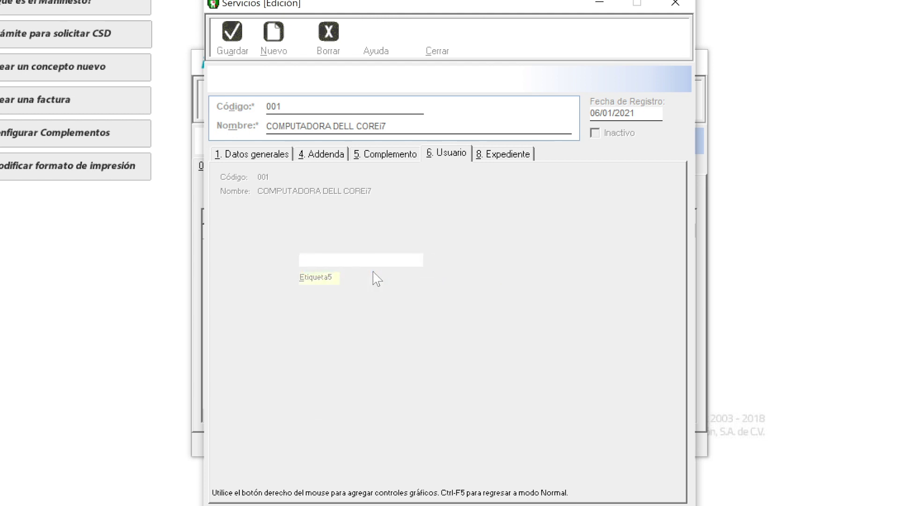
- Open the properties of the new text field's label and clear its default text
double_click(314, 278)
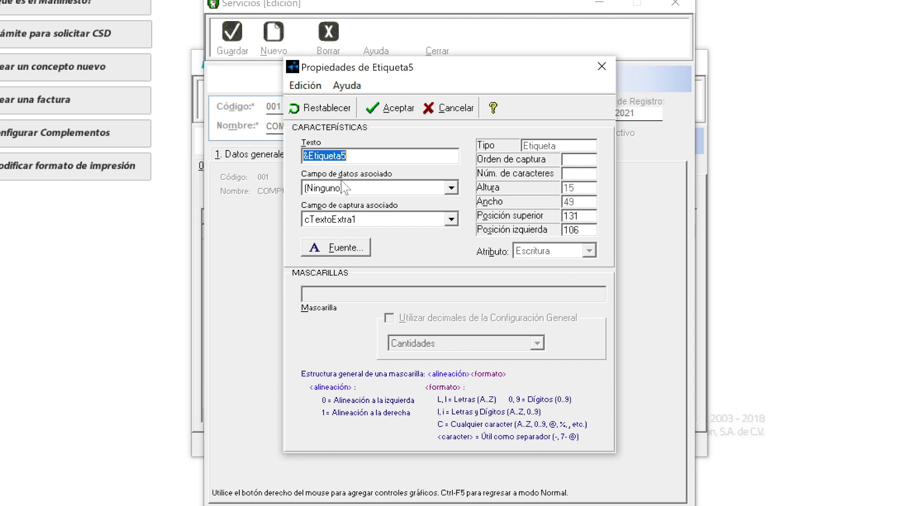
left_click_drag(349, 158, 248, 158)
key("Delete")
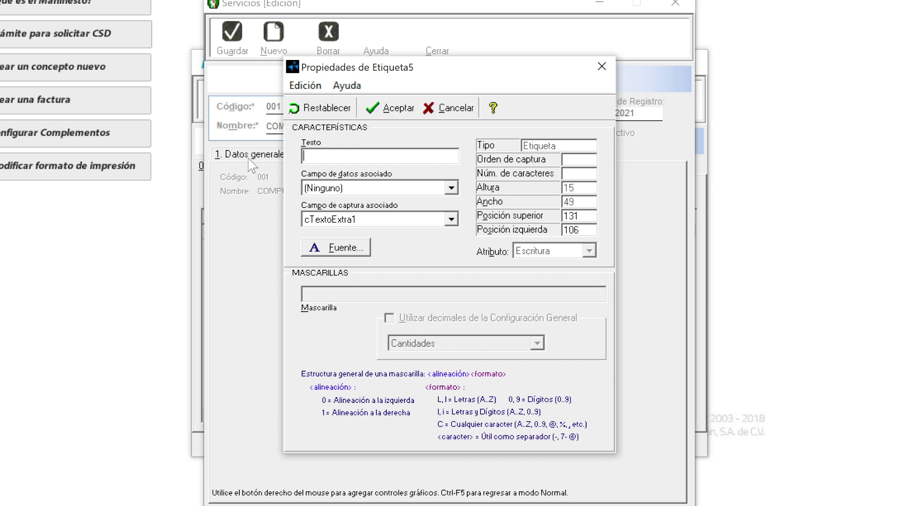
type("Sucursal")
key("BackSpace")
key("BackSpace")
key("BackSpace")
key("BackSpace")
key("BackSpace")
key("BackSpace")
key("BackSpace")
key("BackSpace")
- Set the label text to Proveedor, and return to normal mode saving the interface changes
type("Proveedor")
left_click(406, 104)
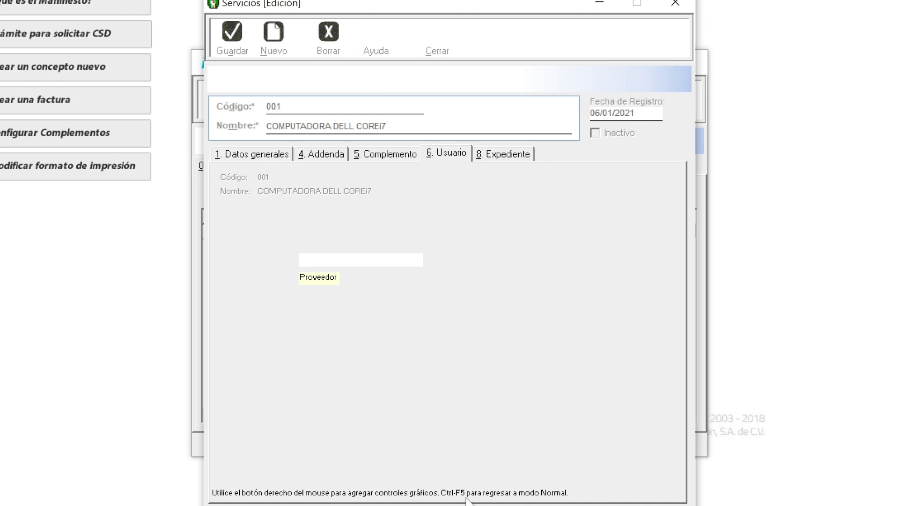
key("ctrl+F5")
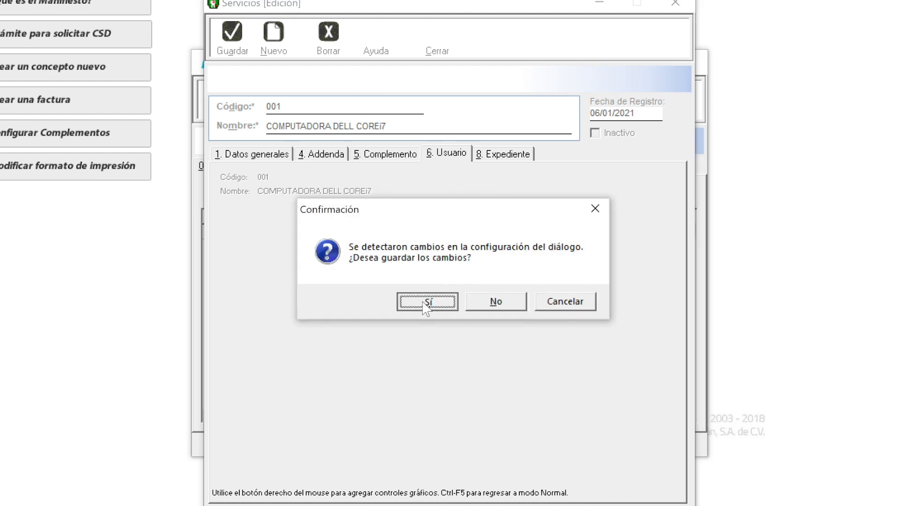
left_click(426, 304)
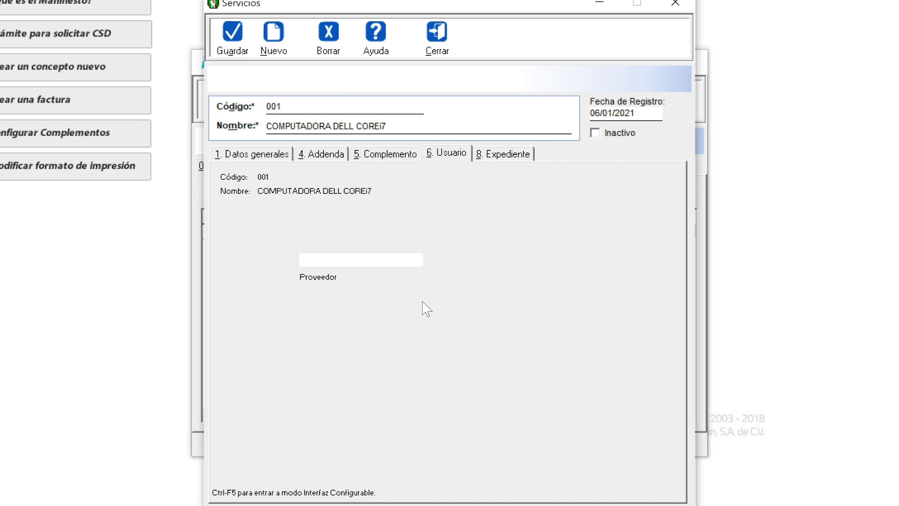
- Enter the supplier's full name in the Proveedor field and save the service record
left_click(357, 258)
type("Juan Perez")
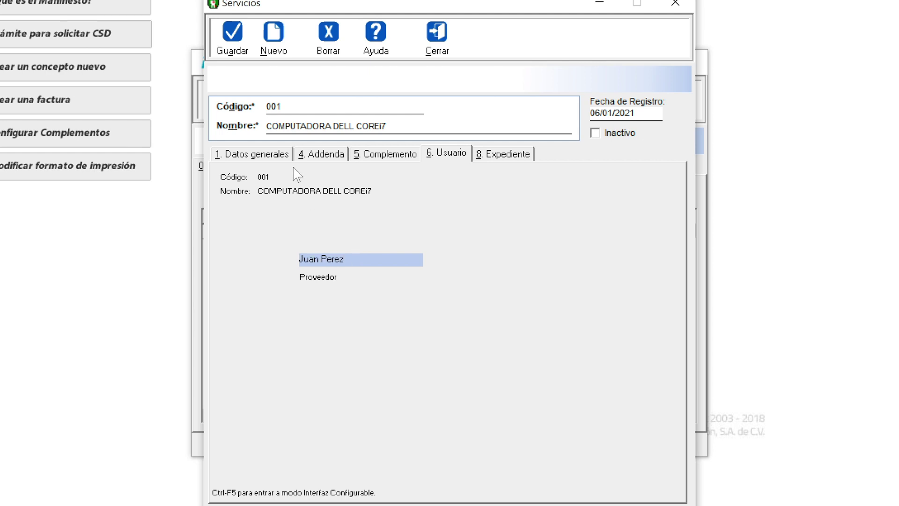
left_click(239, 34)
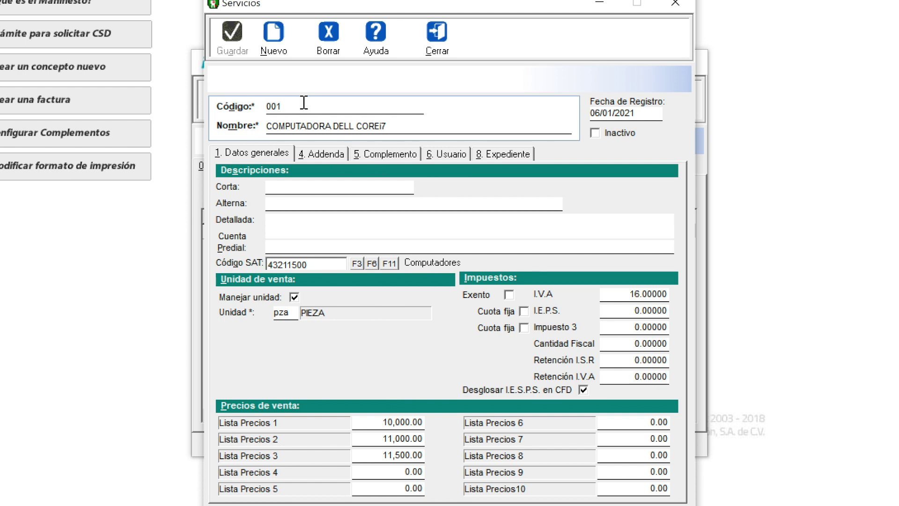
- Append the supplier's number after the name in the Proveedor field, save the service, and check the stored user data
left_click(441, 155)
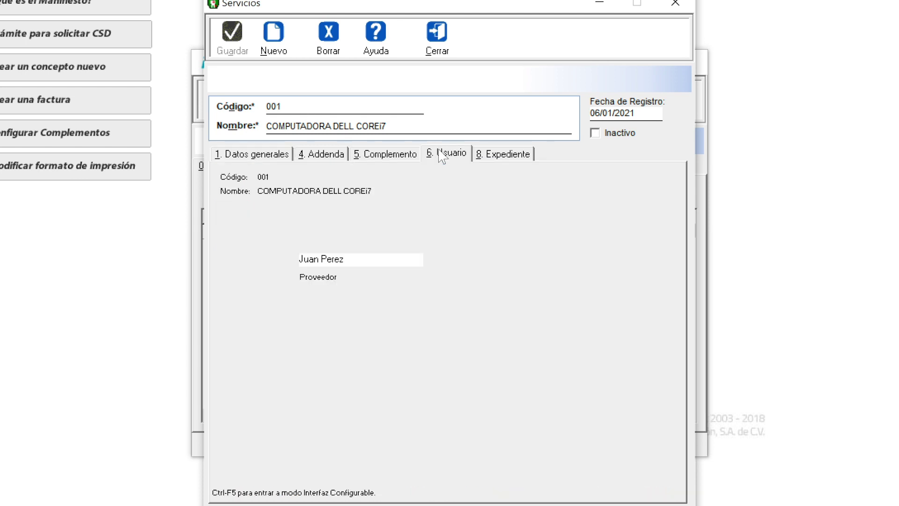
left_click(373, 263)
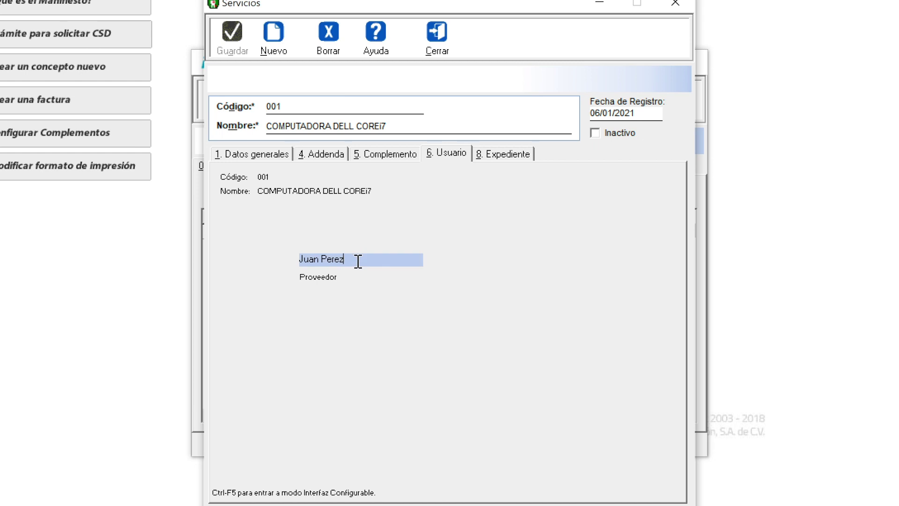
type("2727272")
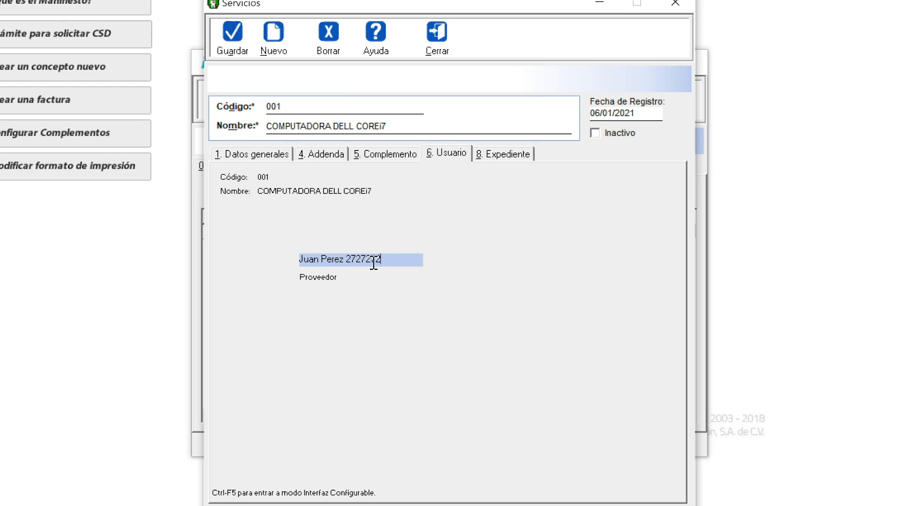
left_click(233, 37)
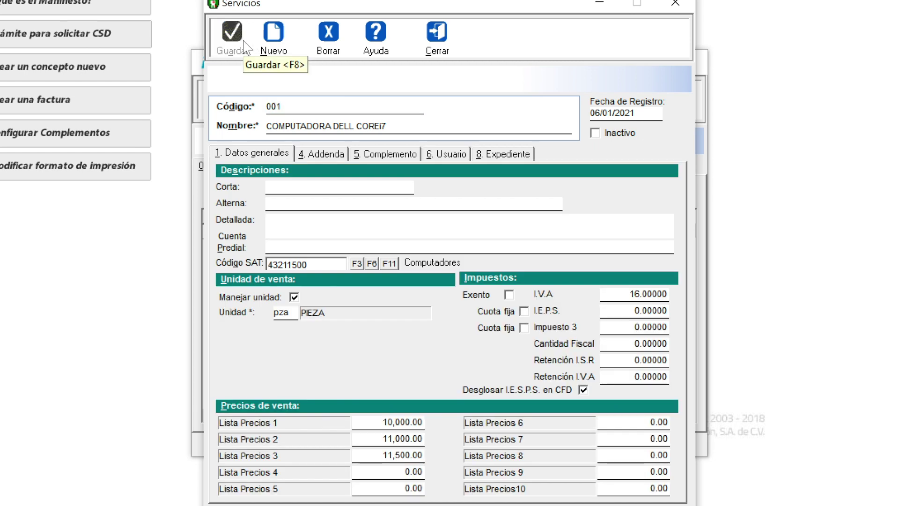
left_click(446, 159)
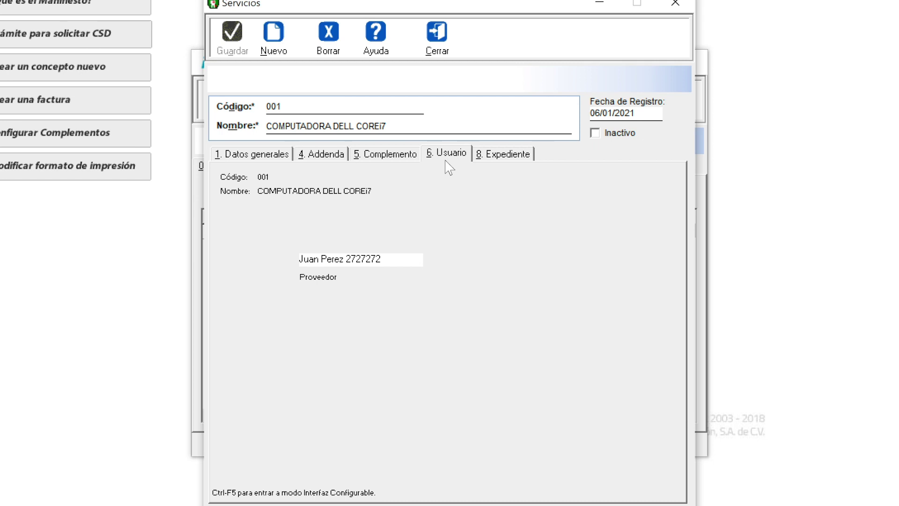
- Attach the fondo 1 image from the Imágenes folder to the service's Expediente, replacing the existing file
left_click(524, 154)
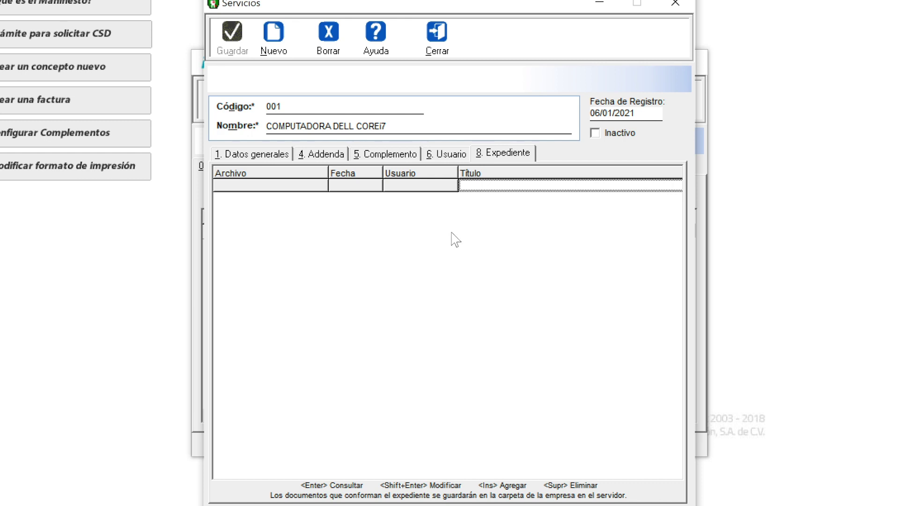
key("Insert")
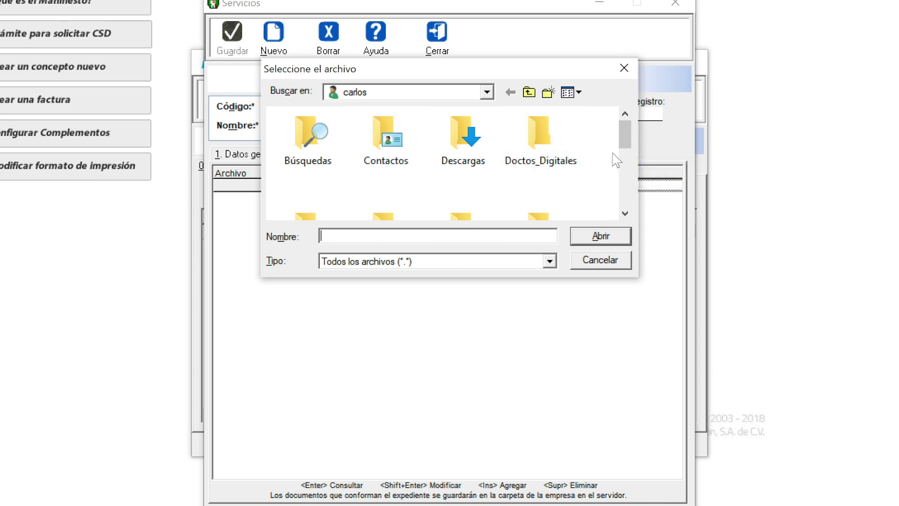
left_click_drag(622, 137, 623, 153)
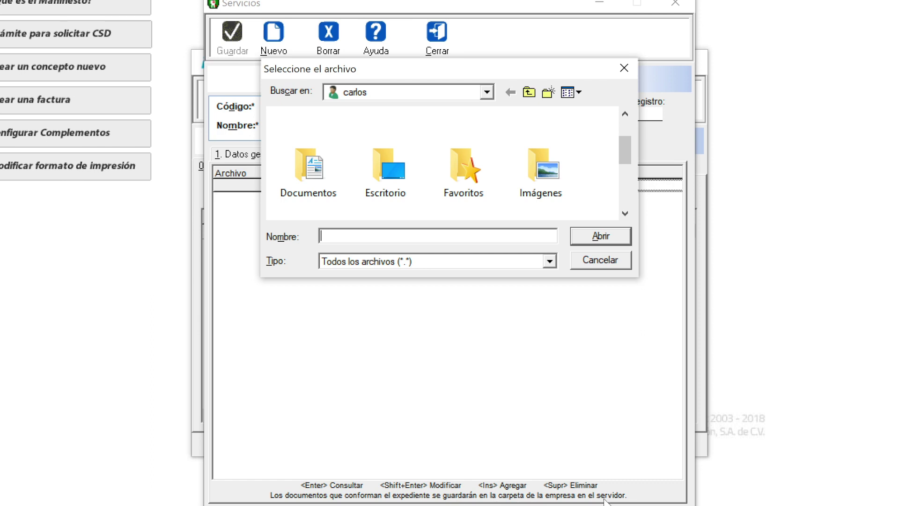
mouse_move(626, 159)
left_mouse_down()
mouse_move(628, 197)
mouse_move(624, 149)
mouse_move(622, 165)
left_mouse_up()
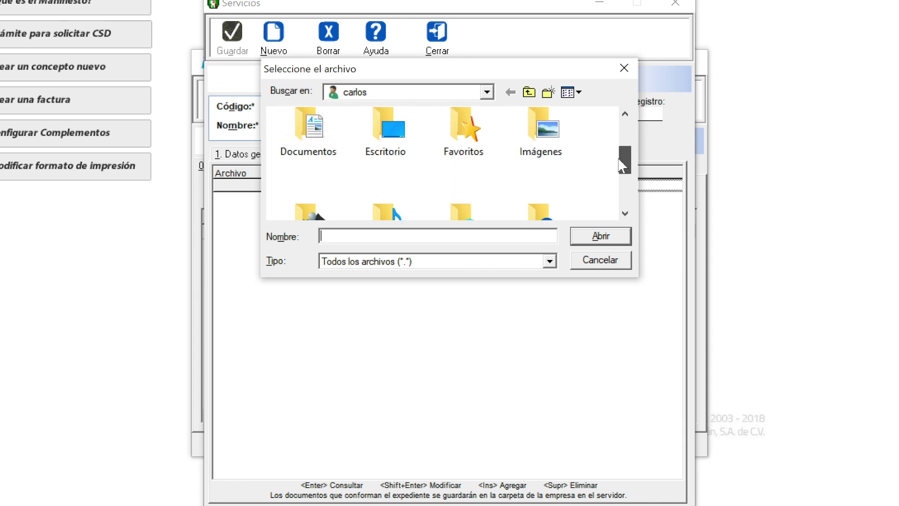
double_click(551, 145)
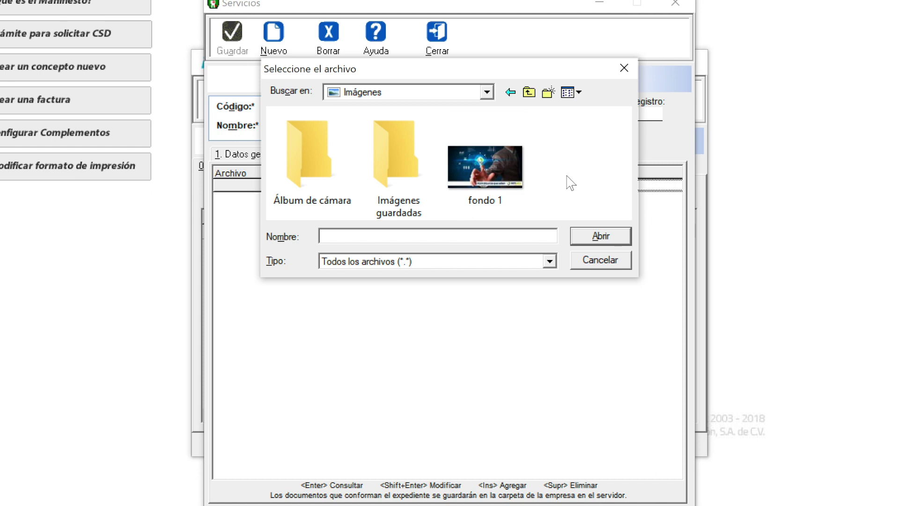
left_click(485, 165)
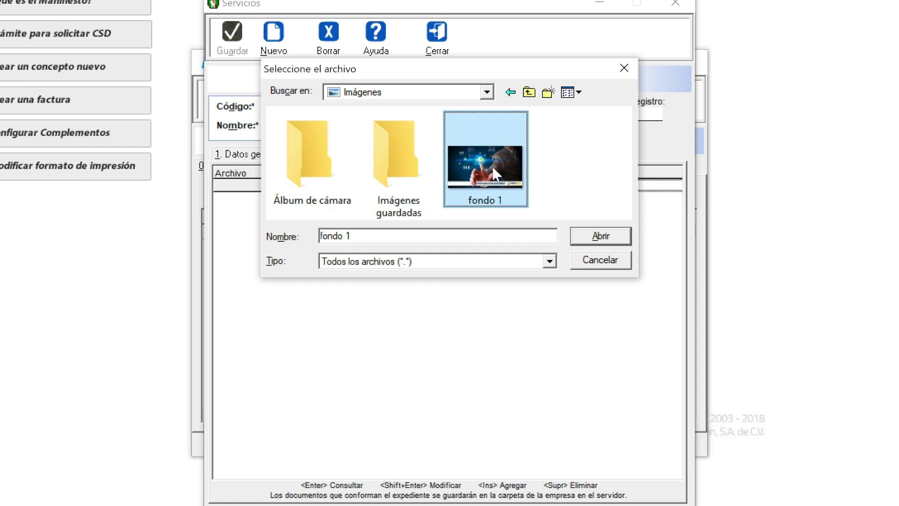
left_click(593, 239)
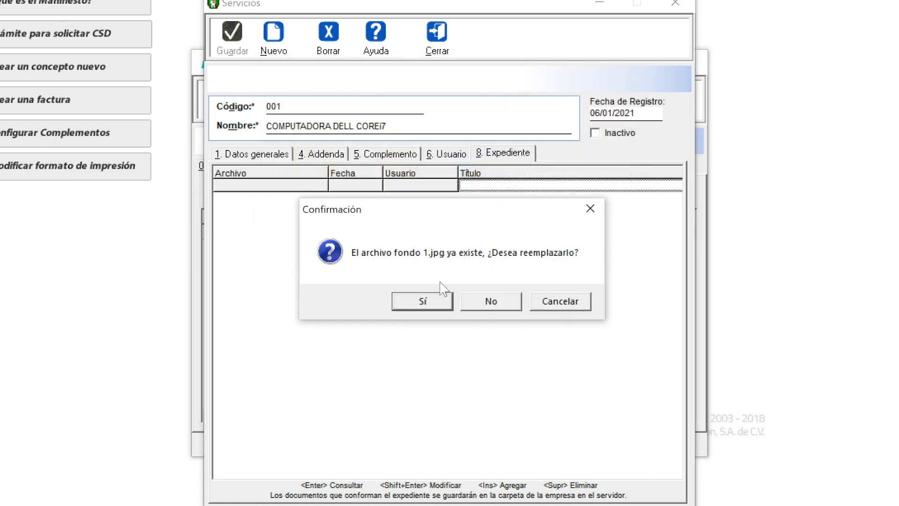
left_click(427, 304)
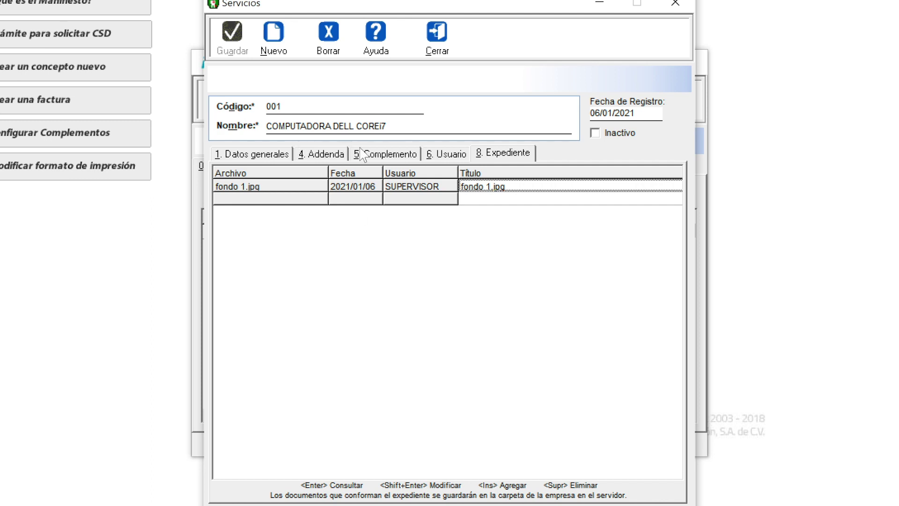
- Close the service record and the services catalogue, and reopen the COMPUTADORA DELL COREi7 record from the catalogue
left_click(437, 33)
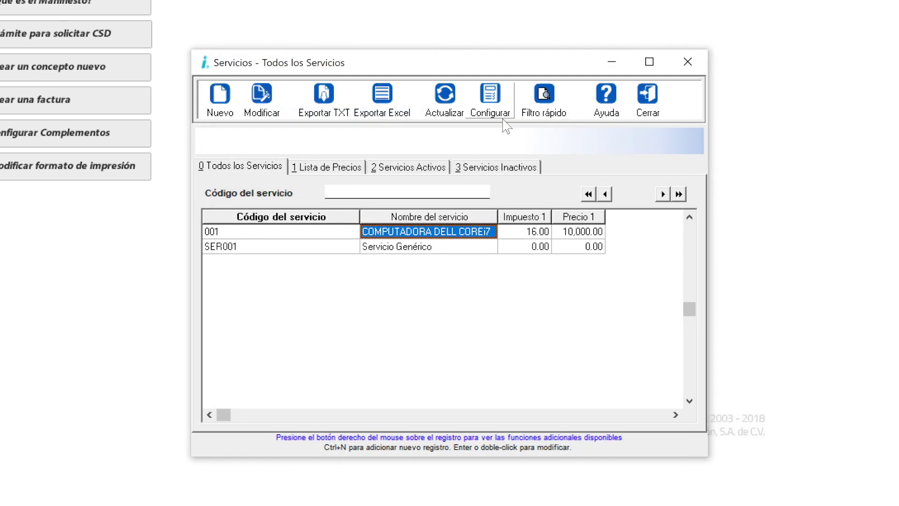
left_click(647, 99)
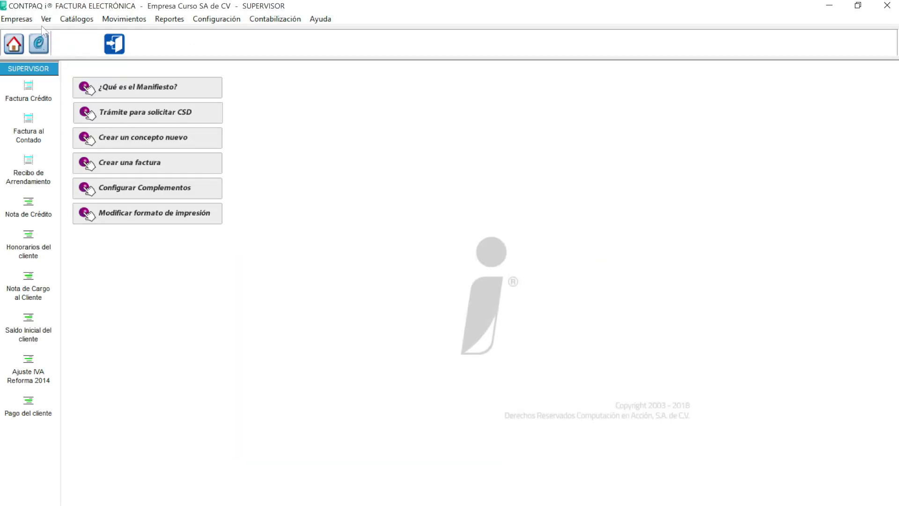
left_click(67, 19)
left_click(89, 62)
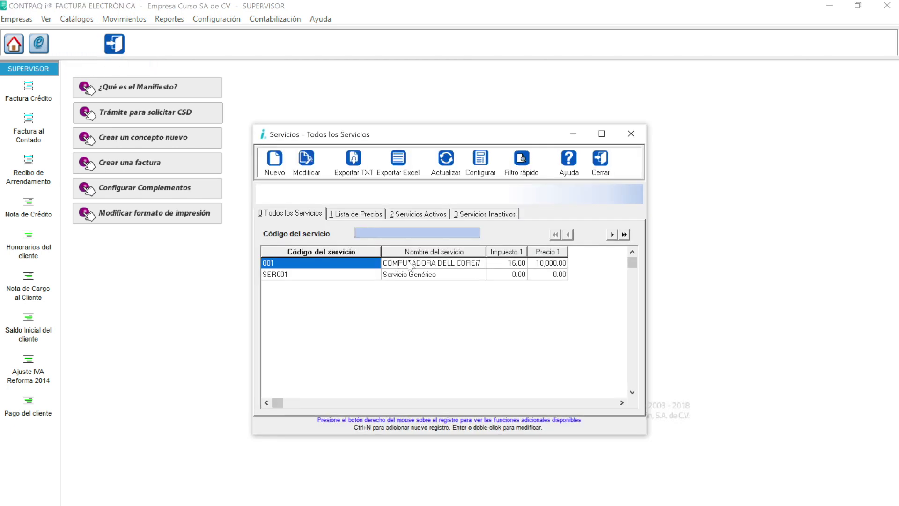
double_click(450, 265)
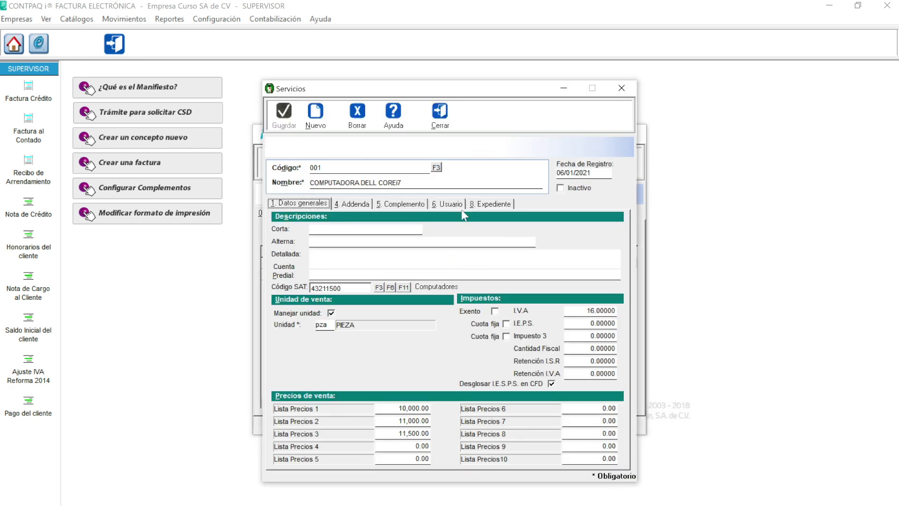
- View the attached file fondo 1.jpg from the service's Expediente and close the image viewer
left_click(488, 204)
left_click(486, 229)
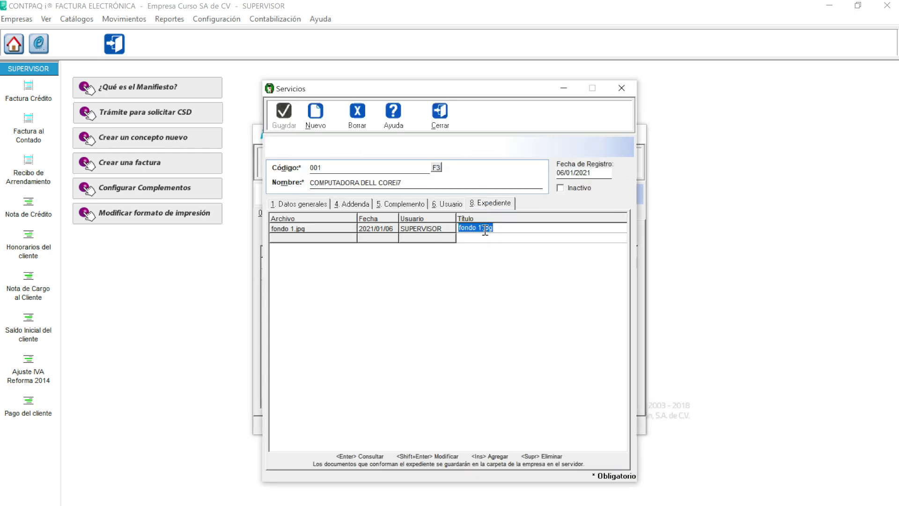
double_click(451, 229)
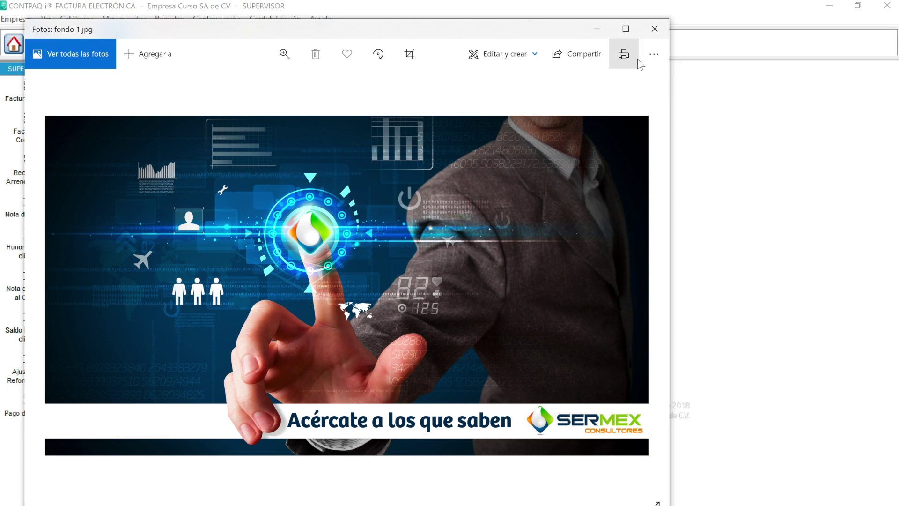
left_click(654, 29)
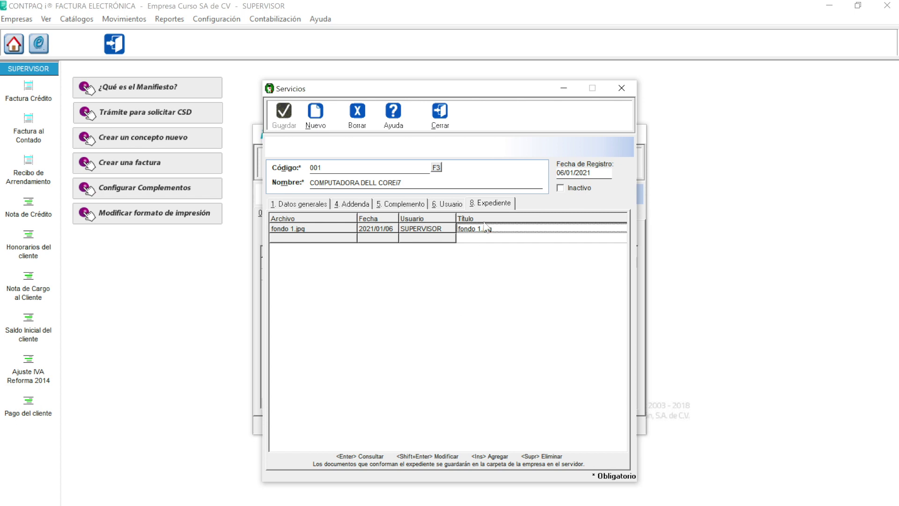
- Review the service's user data, attached files and general data, and close the record and the catalogue
left_click(446, 204)
left_click(484, 204)
left_click(294, 204)
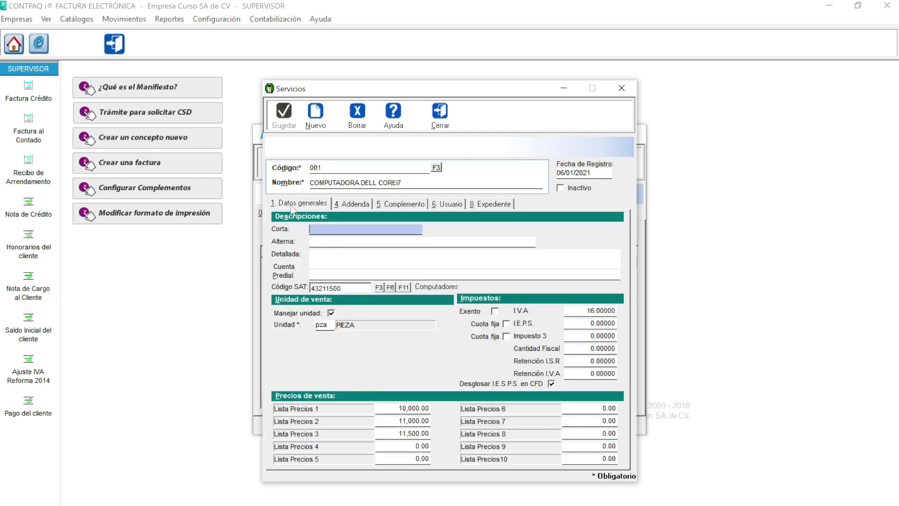
left_click(440, 113)
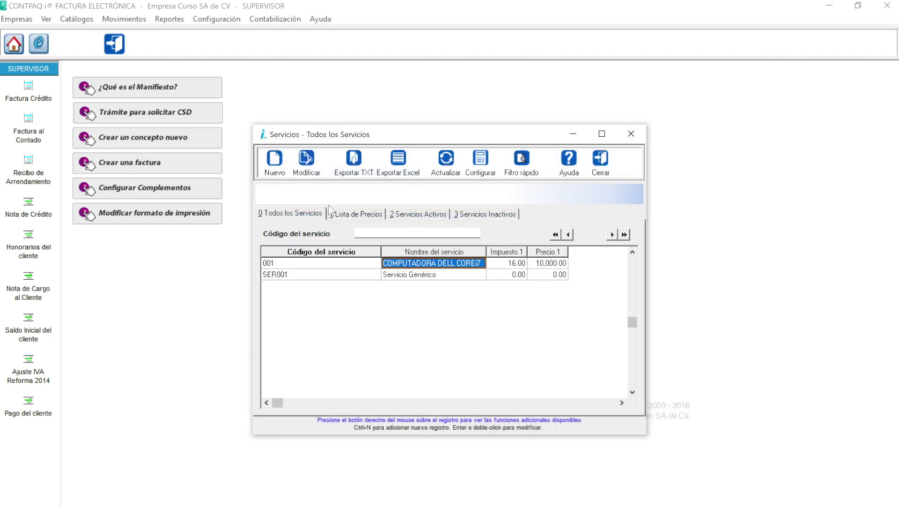
left_click(584, 168)
- Create a new record in the services catalogue with code 002 and the name COMPUTADORA HO COREi3
left_click(77, 18)
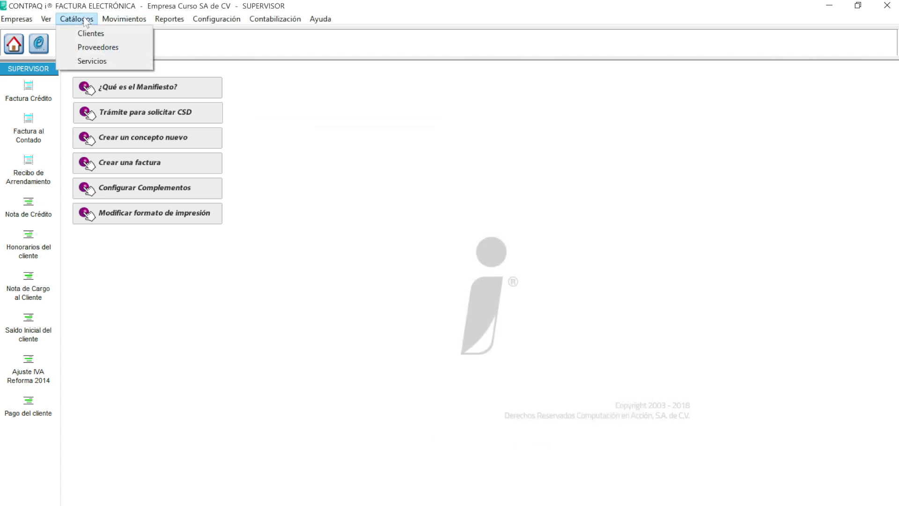
left_click(92, 62)
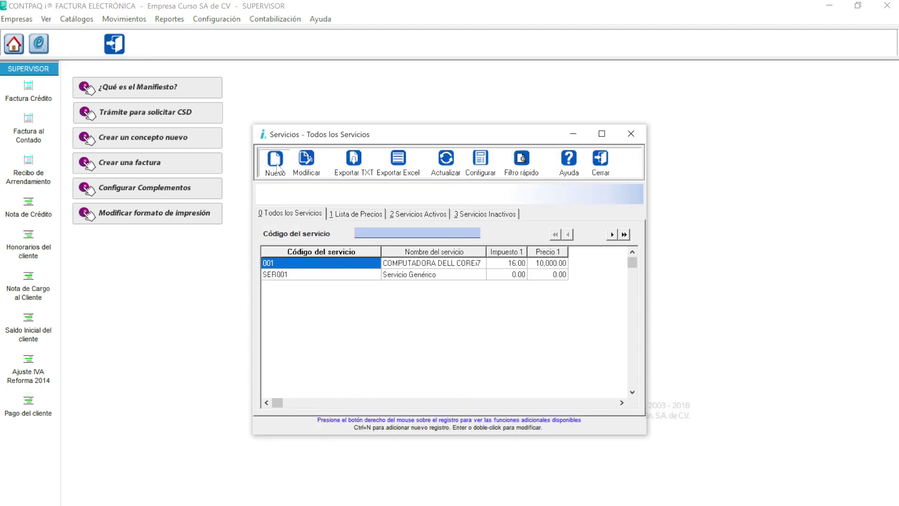
key("ctrl+n")
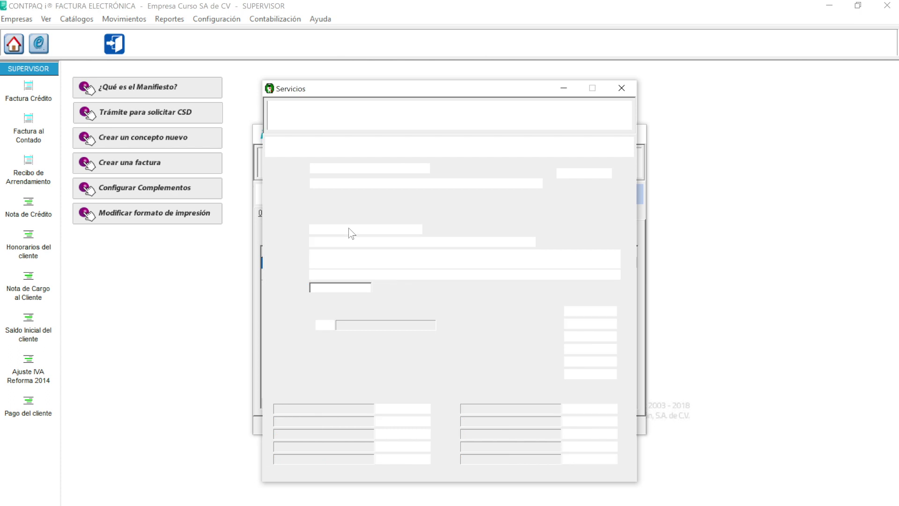
key("Tab")
type("COMPUTADORA")
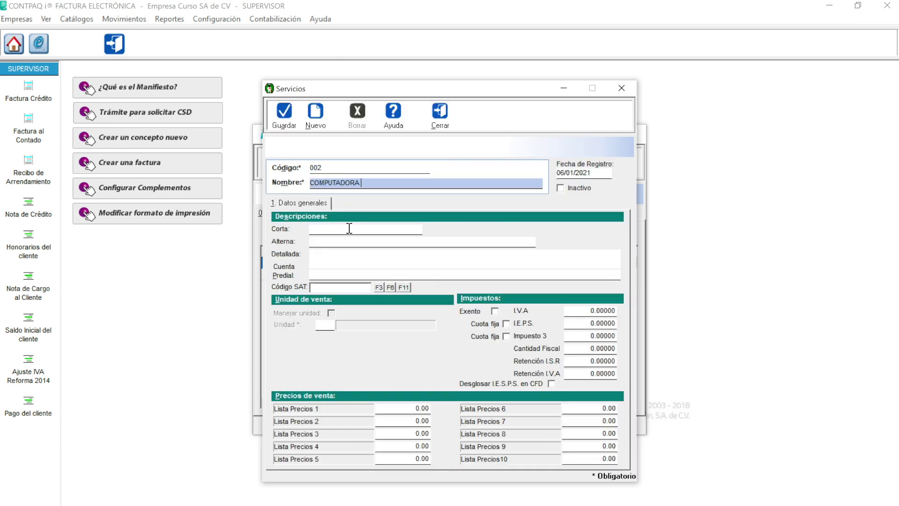
type(" HO COREi3")
- Examine the SAT code list of product divisions and the list of complement keys without choosing a code
left_click(335, 287)
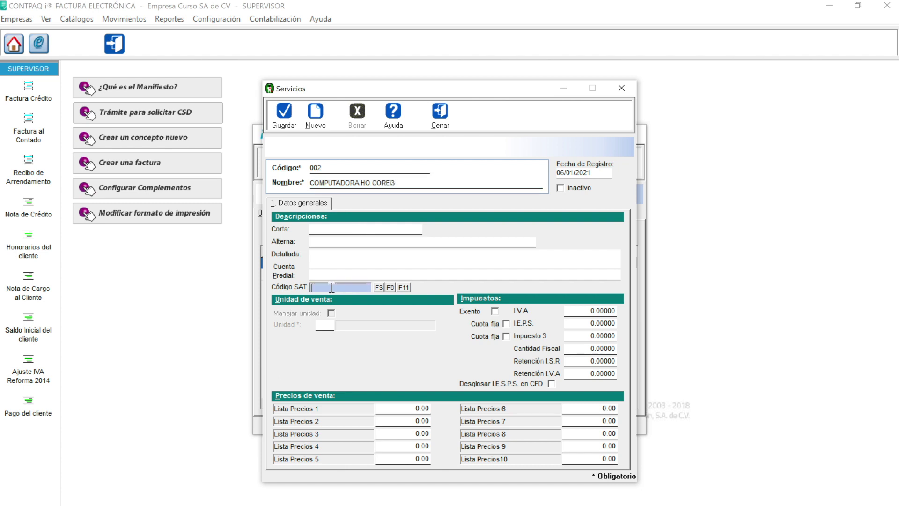
left_click(387, 288)
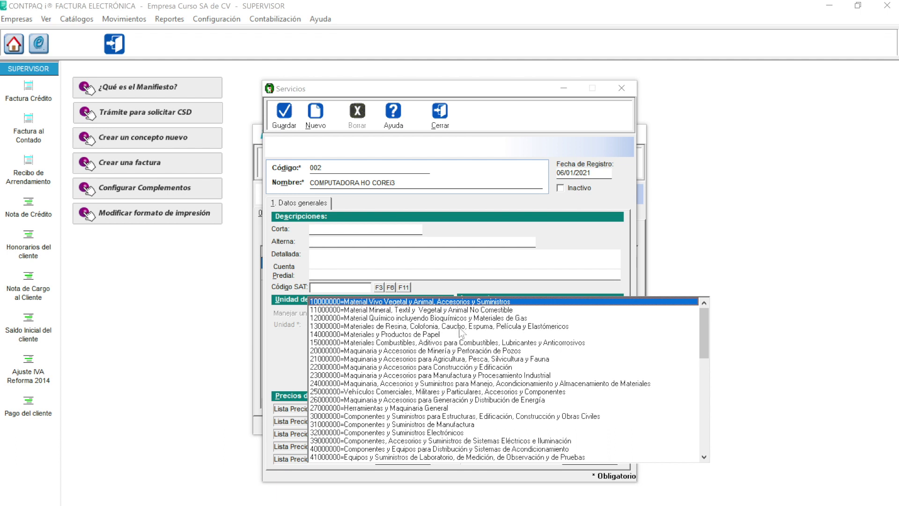
left_click(405, 289)
left_click(406, 288)
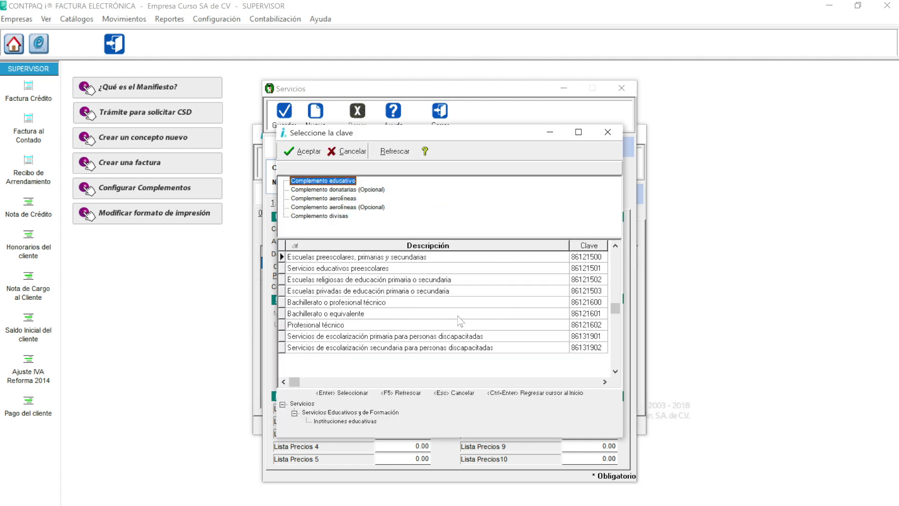
left_click(609, 134)
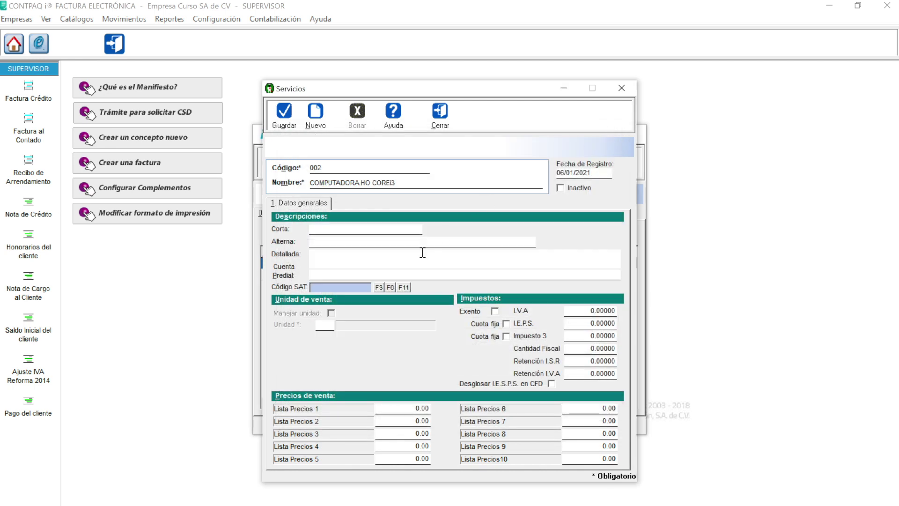
- Filter the SAT key catalogue by computador, assign Computadores (43211500) as the service's SAT code, and save the record
left_click(381, 287)
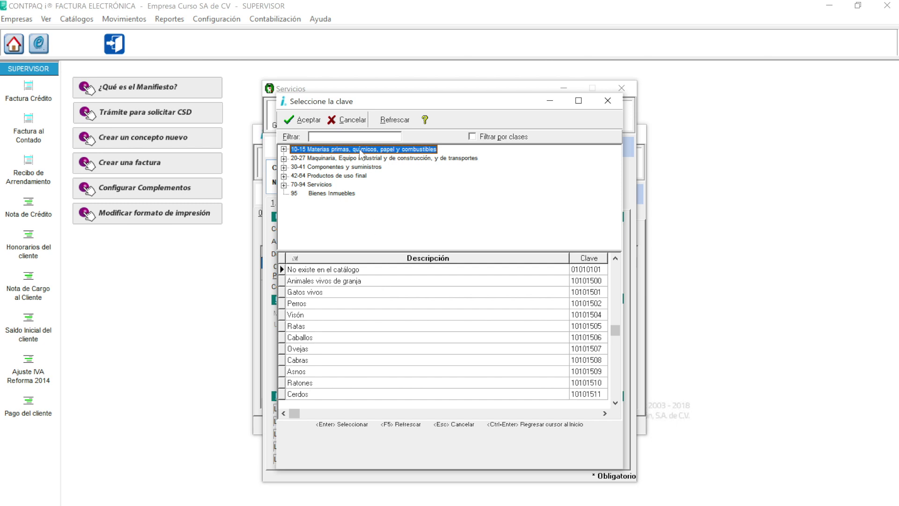
left_click(355, 134)
type("computador")
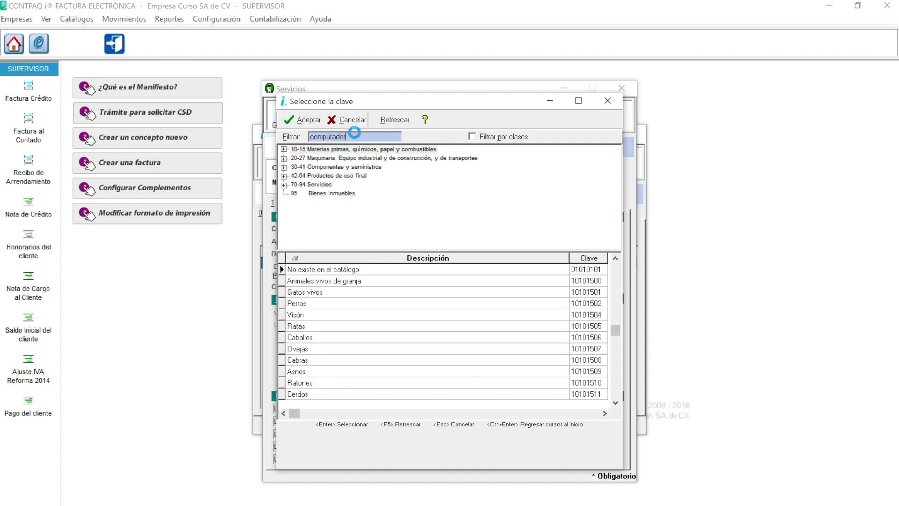
left_click(615, 403)
left_click(616, 402)
left_click(616, 403)
left_click(616, 403)
left_click(305, 383)
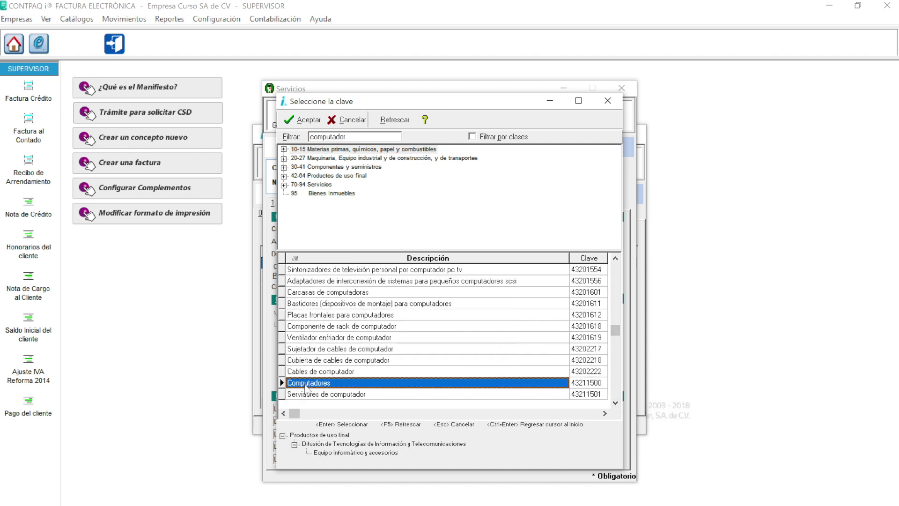
double_click(305, 383)
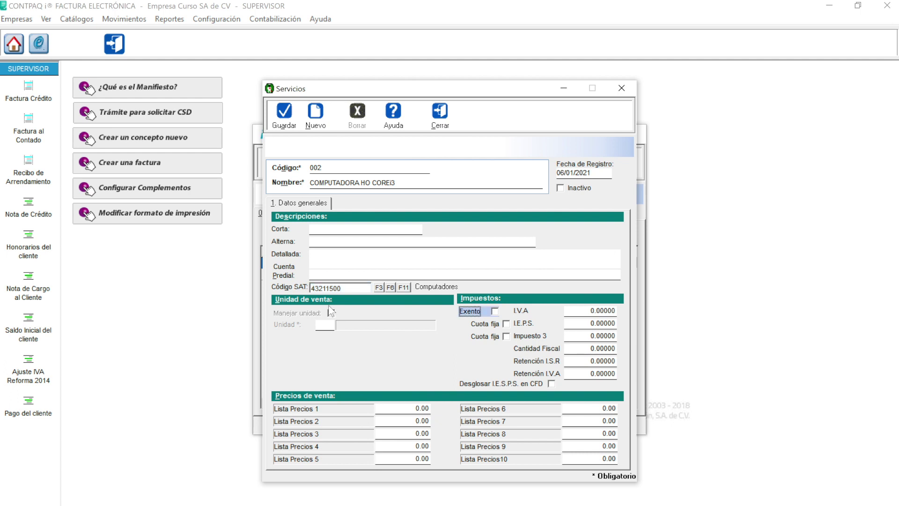
left_click(283, 117)
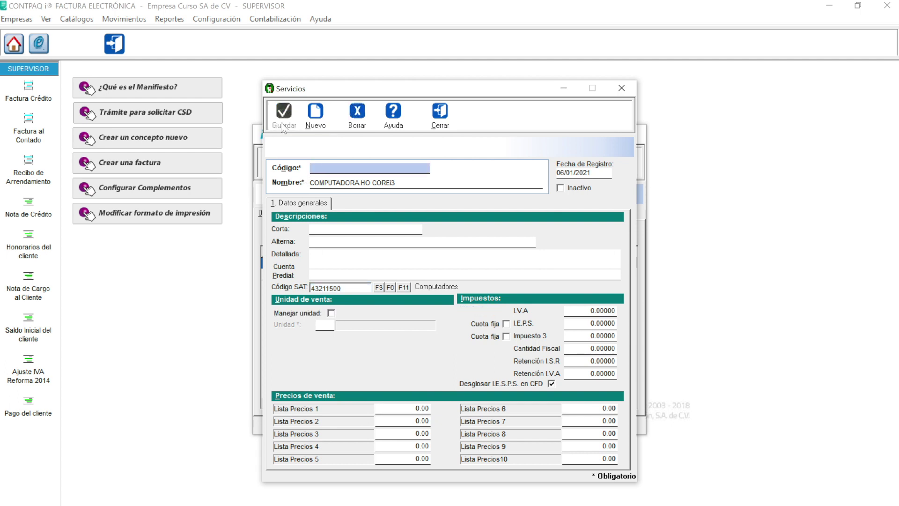
- Enable unit handling for service 002 and choose PIEZA as its sales unit
left_click(331, 313)
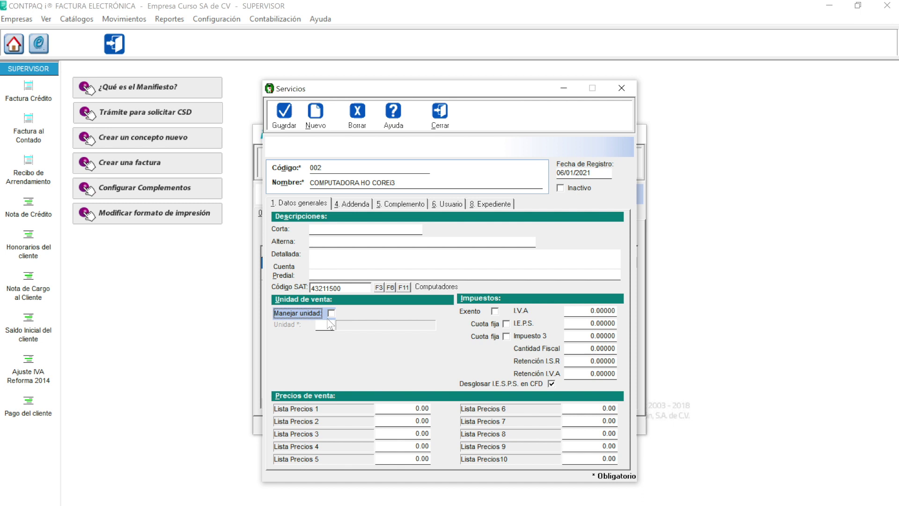
left_click(330, 325)
left_click(331, 327)
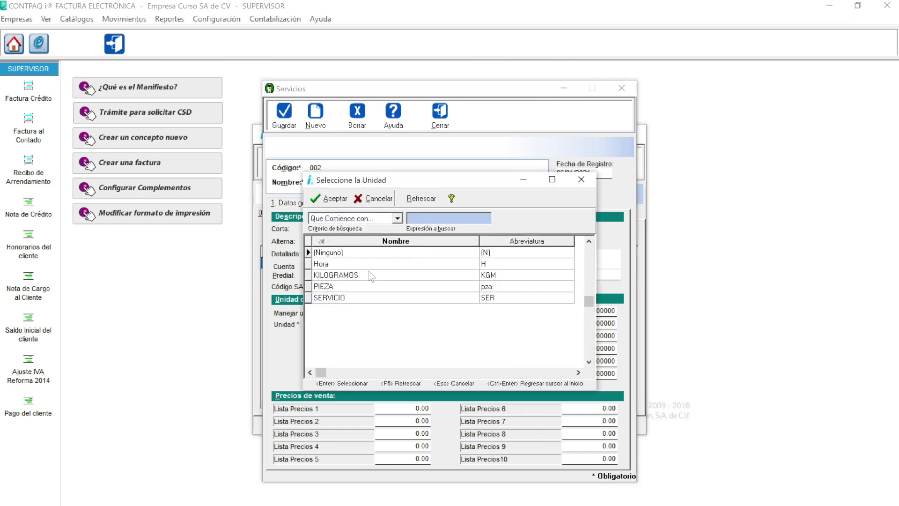
left_click(348, 287)
double_click(347, 287)
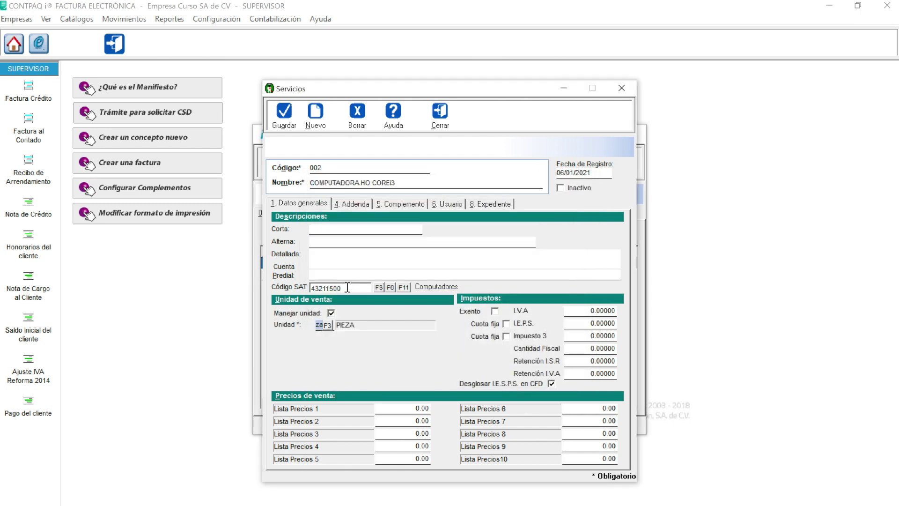
key("Tab")
- Set the I.V.A. tax of service 002 to 16
left_click(589, 311)
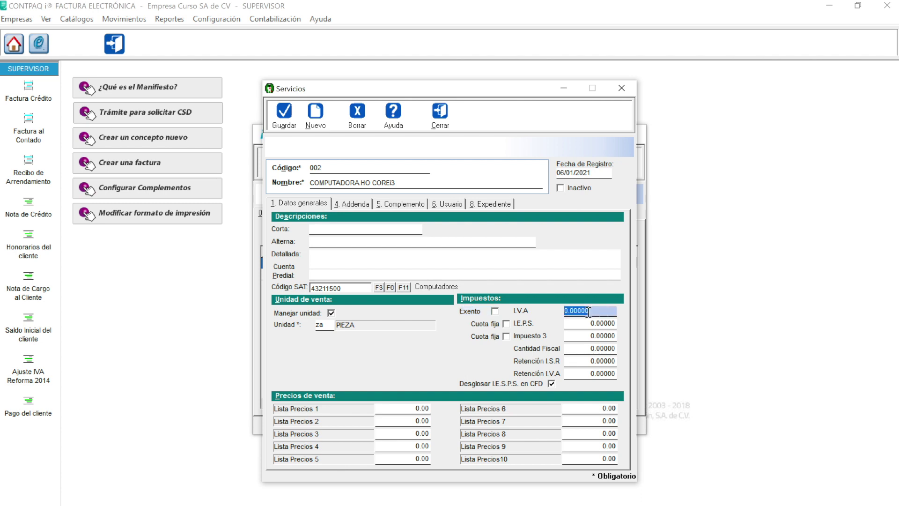
type("16")
key("Tab")
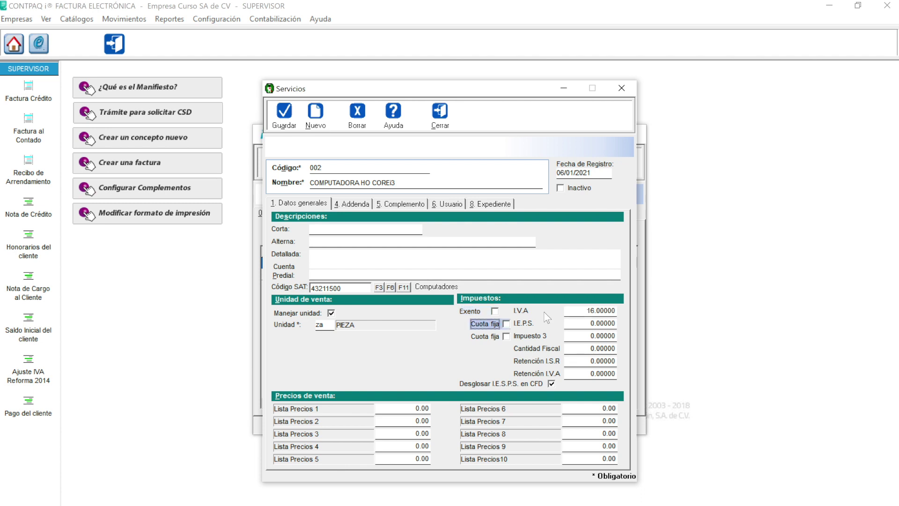
- Save service 002 with its sale prices left at zero, and view its Proveedor field and Expediente file list
left_click(398, 418)
left_click(396, 408)
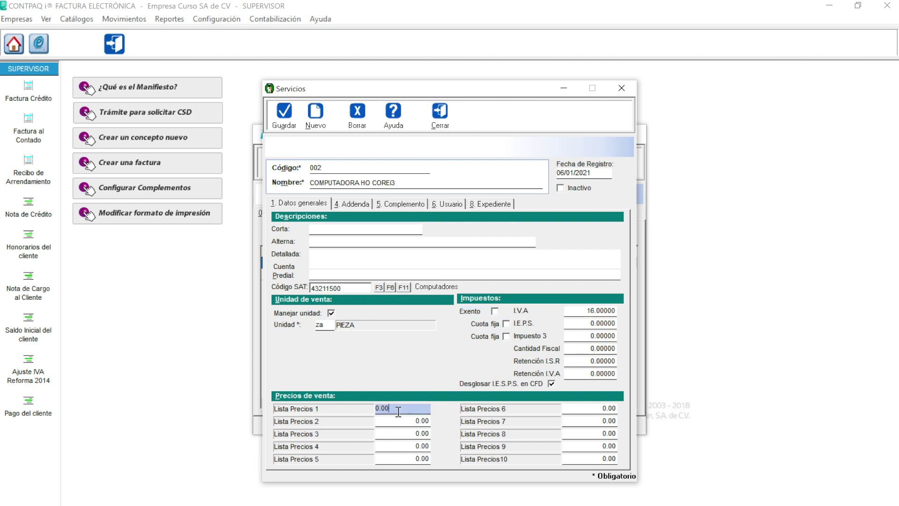
left_click(284, 112)
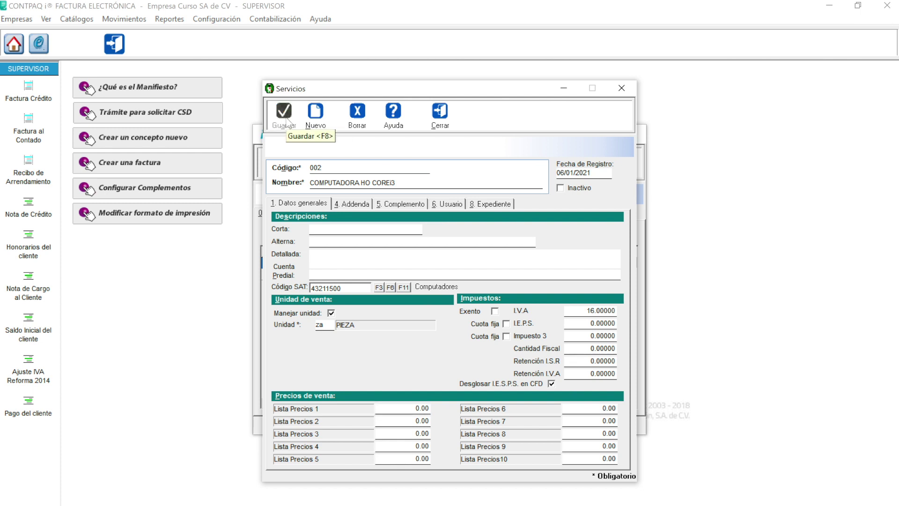
left_click(442, 204)
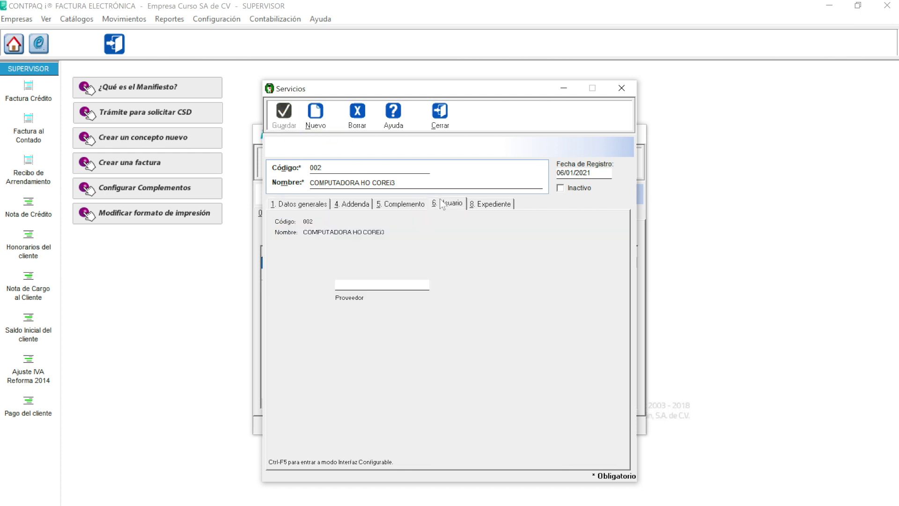
left_click(363, 285)
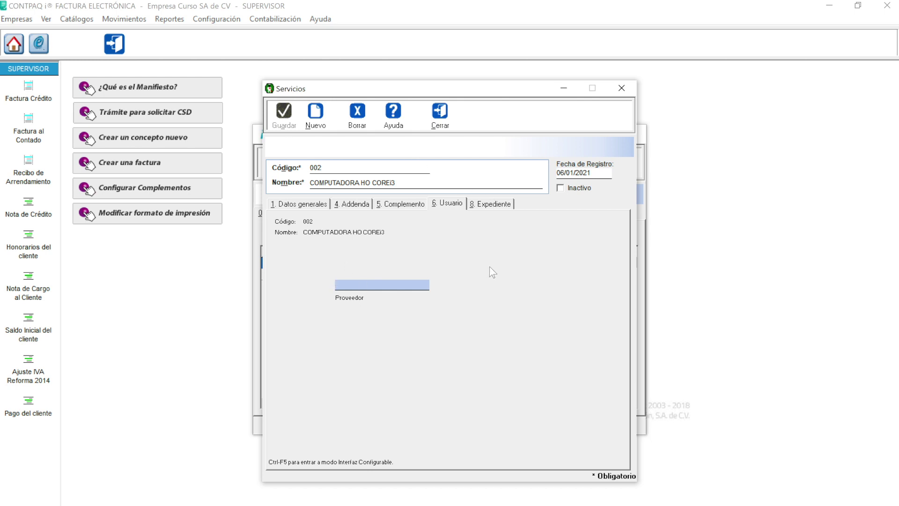
left_click(488, 205)
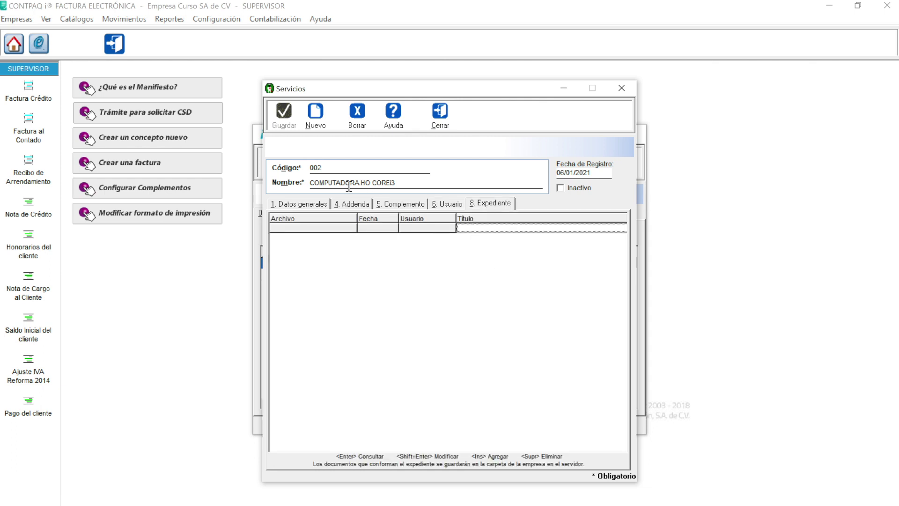
- Correct the name of service 002 to COMPUTADORA HP COREi3 and save the record
left_click(373, 183)
key("BackSpace")
type("P")
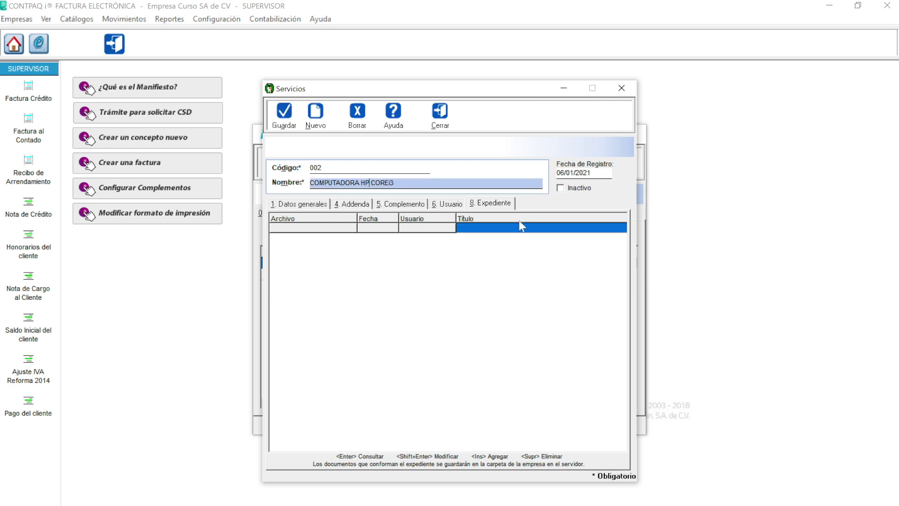
left_click(282, 112)
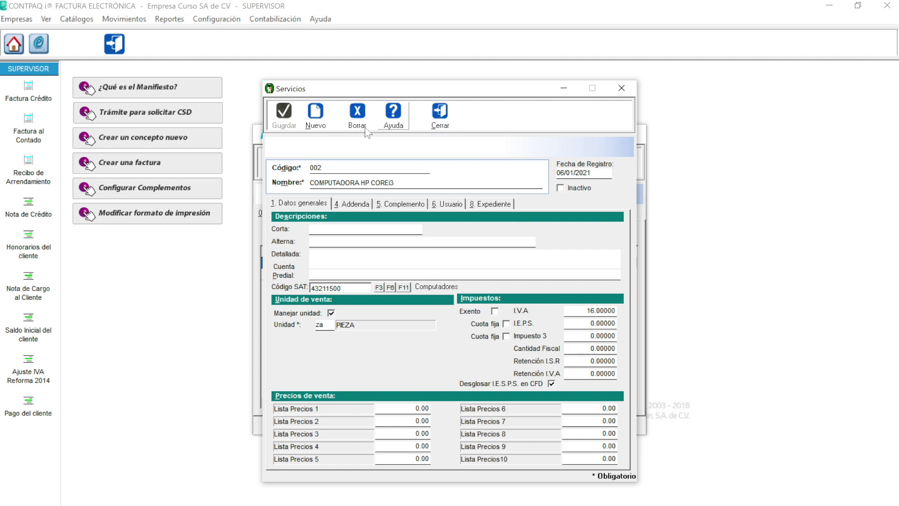
- Create and save a new service with code 003, name SERVICIO DE INSTALACION and SAT code 01010101
left_click(326, 115)
type("003")
key("Tab")
type("SERVICI")
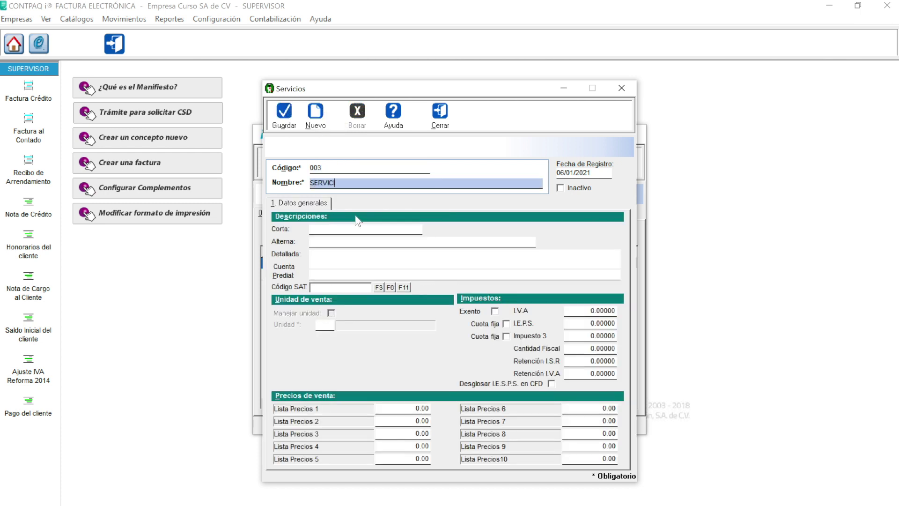
type("O DE INSTALACION")
left_click(344, 290)
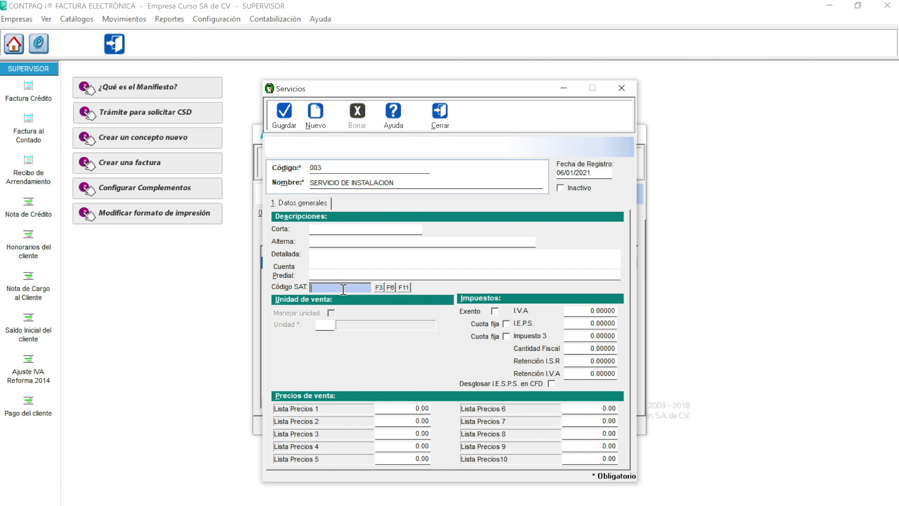
type("01010101")
key("Tab")
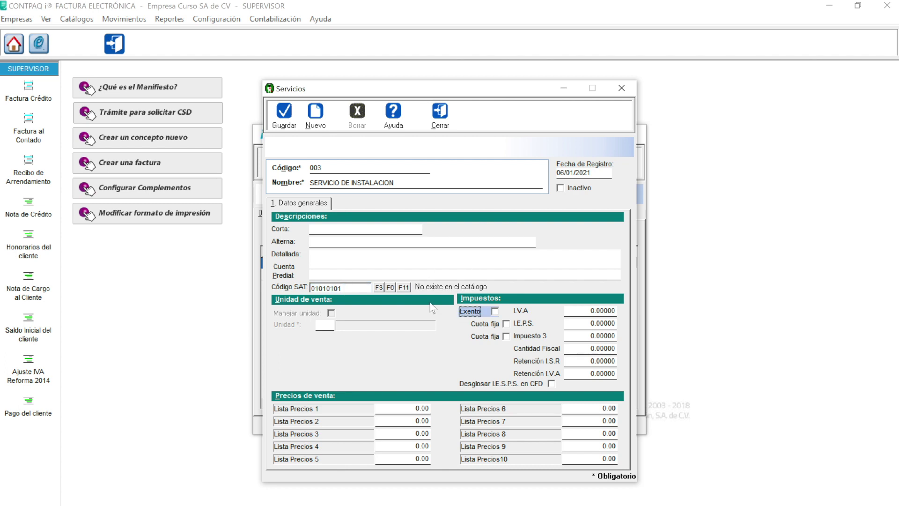
left_click(285, 114)
- Enable unit handling for service 003 and choose SERVICIO as its sales unit
left_click(332, 312)
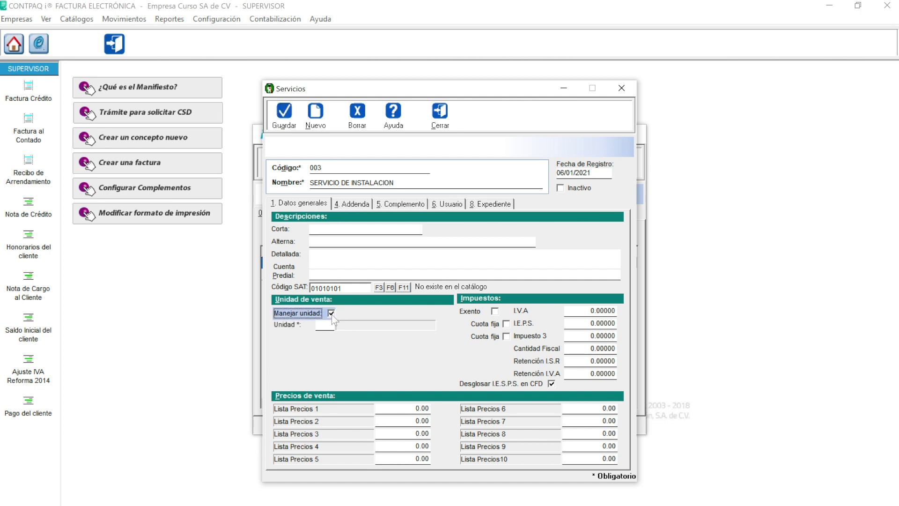
left_click(323, 326)
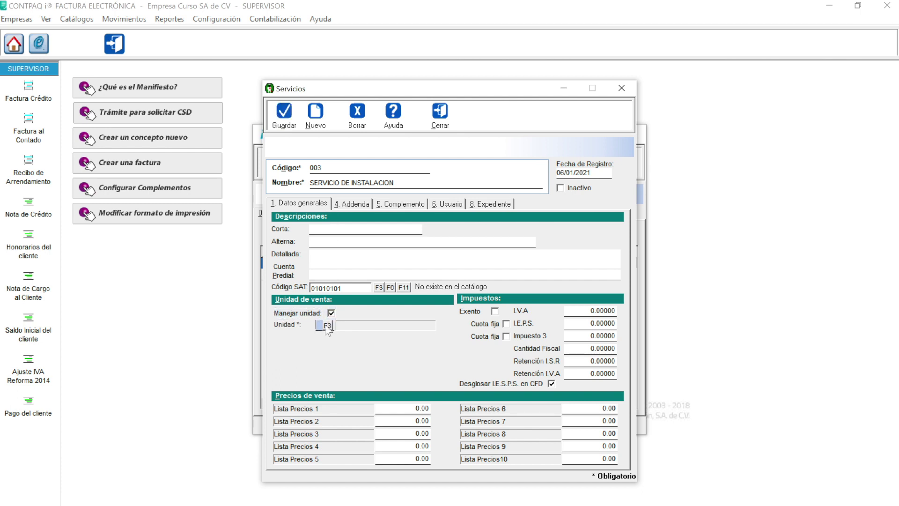
left_click(328, 325)
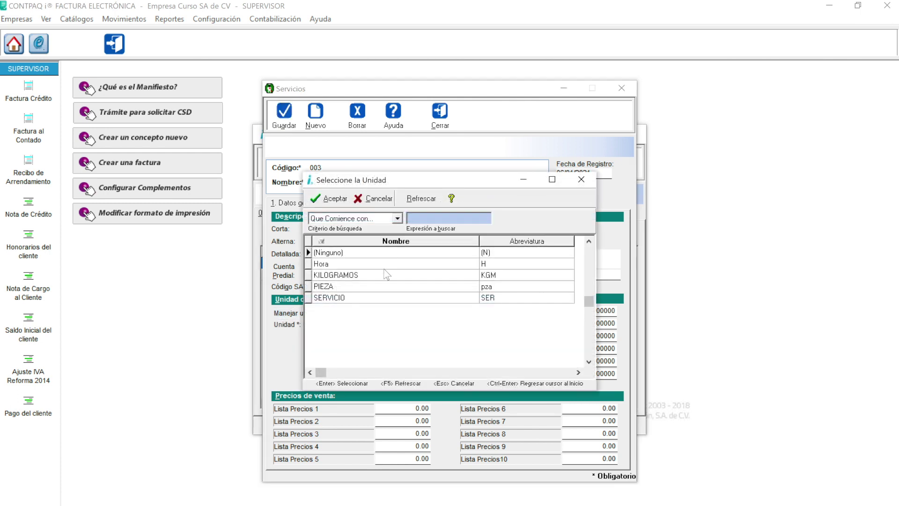
double_click(367, 297)
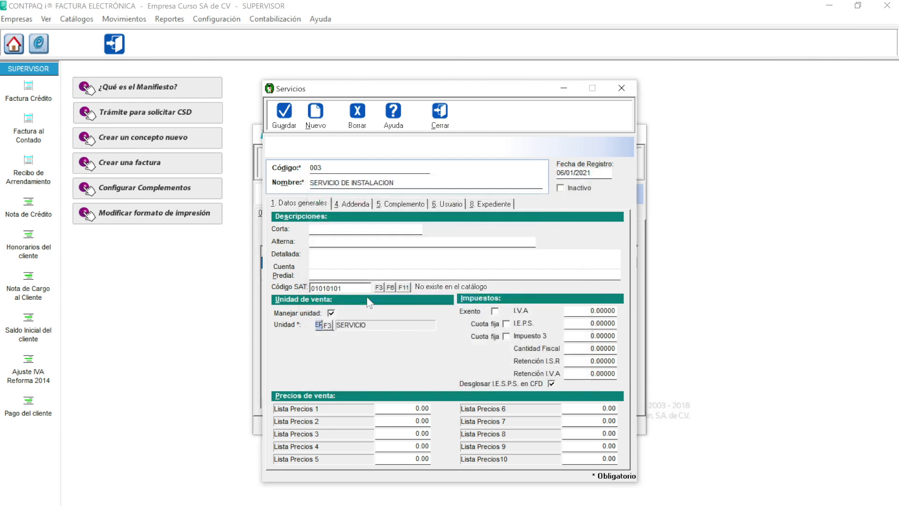
key("Tab")
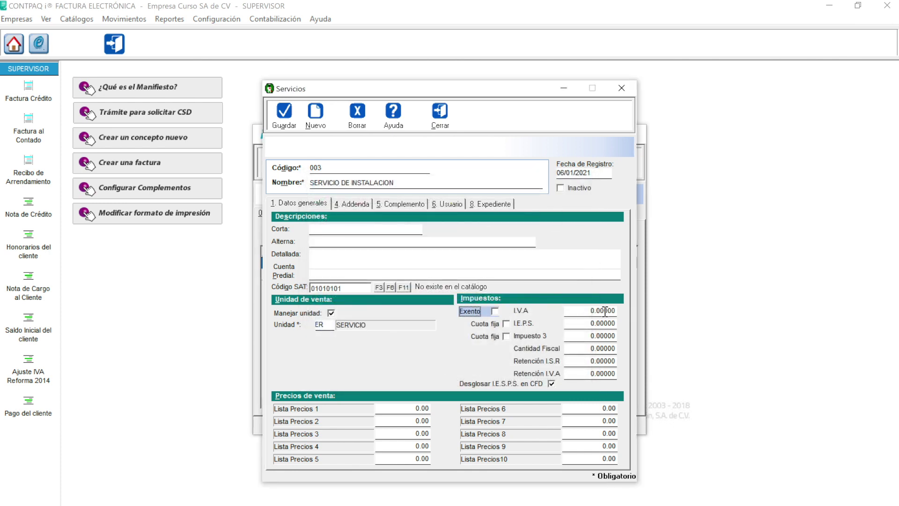
- Set the I.V.A. tax of service 003 to 16, save the record and return to the services list
left_click_drag(604, 311, 562, 311)
type("16")
key("Tab")
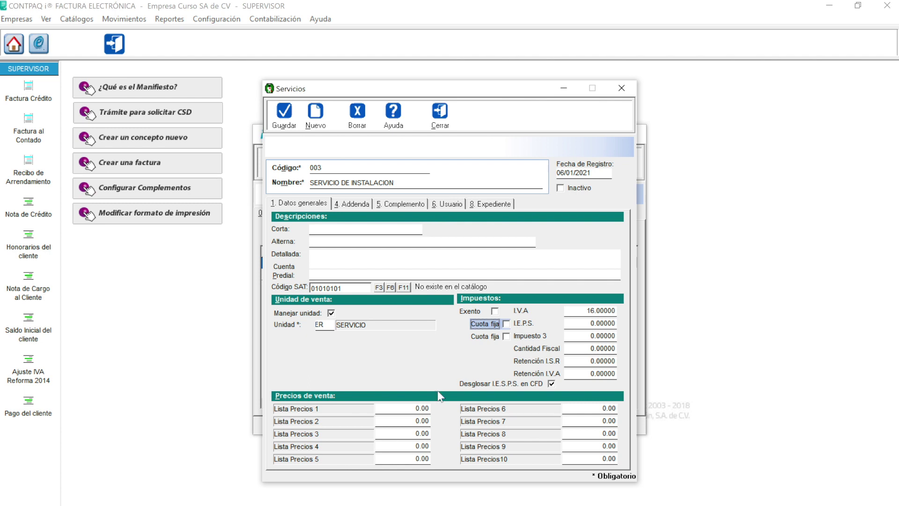
left_click(291, 120)
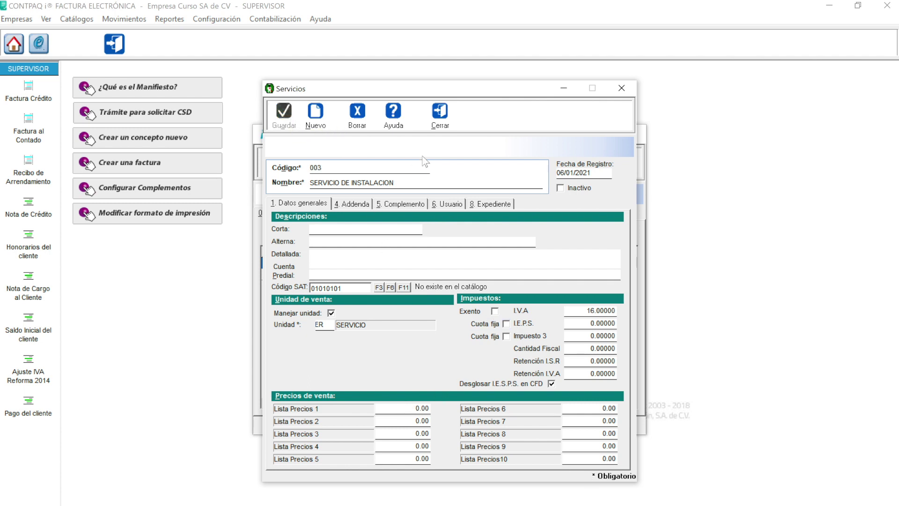
left_click(440, 118)
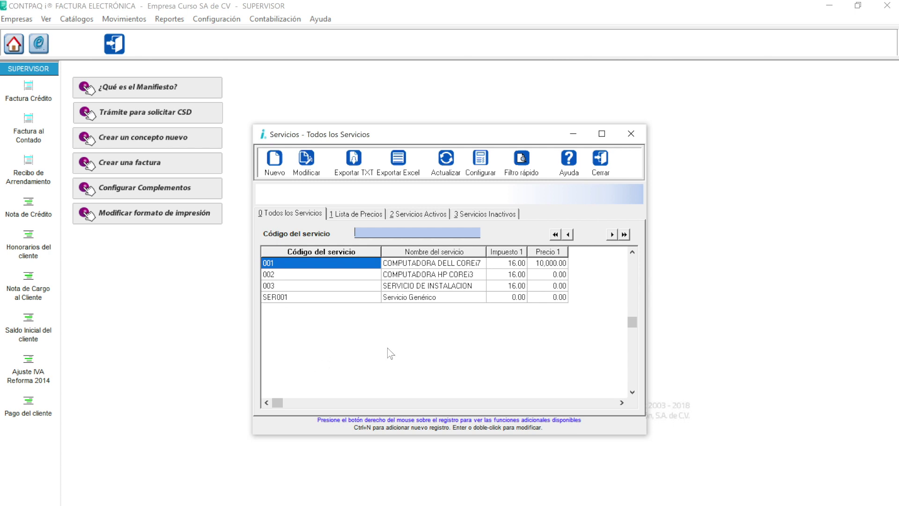
- Change the code of COMPUTADORA DELL COREi7 to 1, save it and return to the services list
double_click(281, 264)
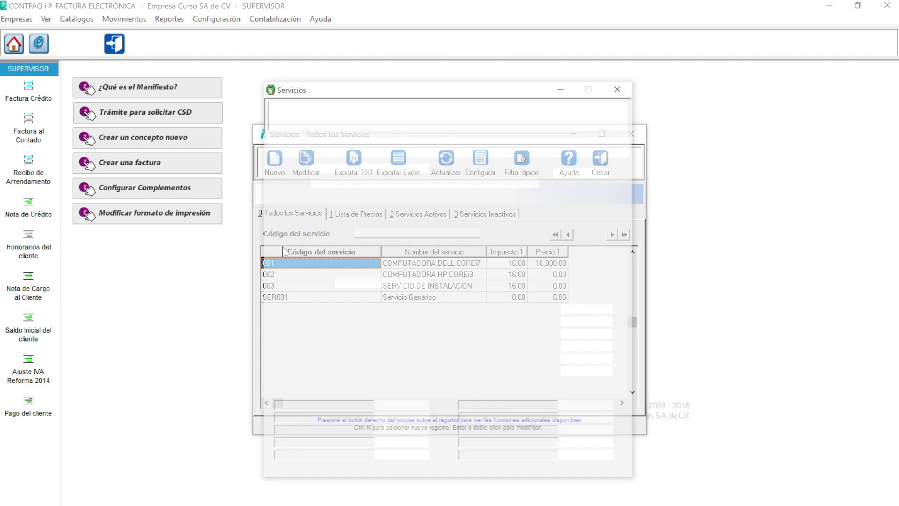
left_click(319, 166)
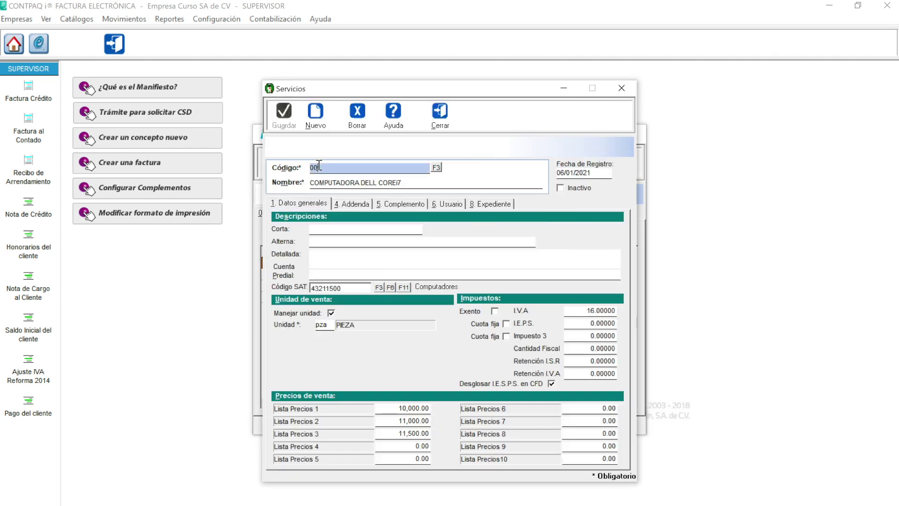
left_click(284, 114)
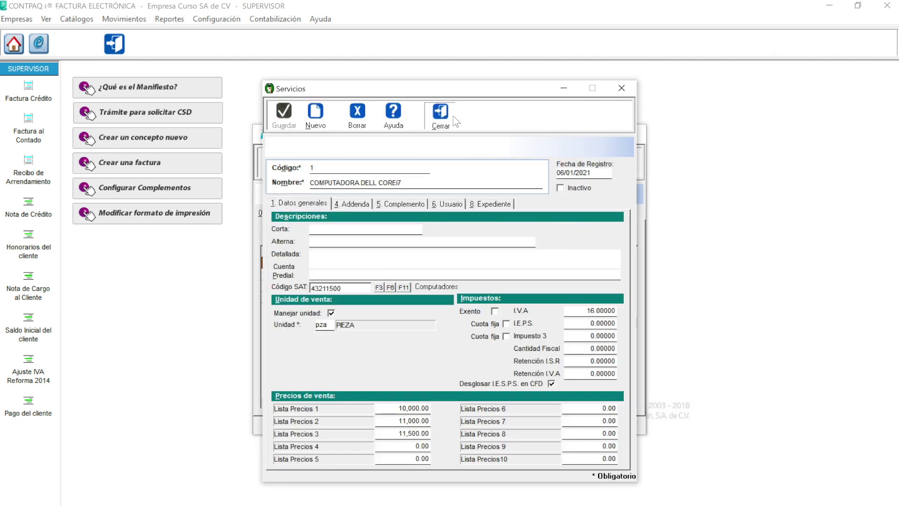
left_click(439, 115)
- Change the code of SERVICIO DE INSTALACION to 10, save it and return to the services list
left_click(296, 276)
double_click(294, 276)
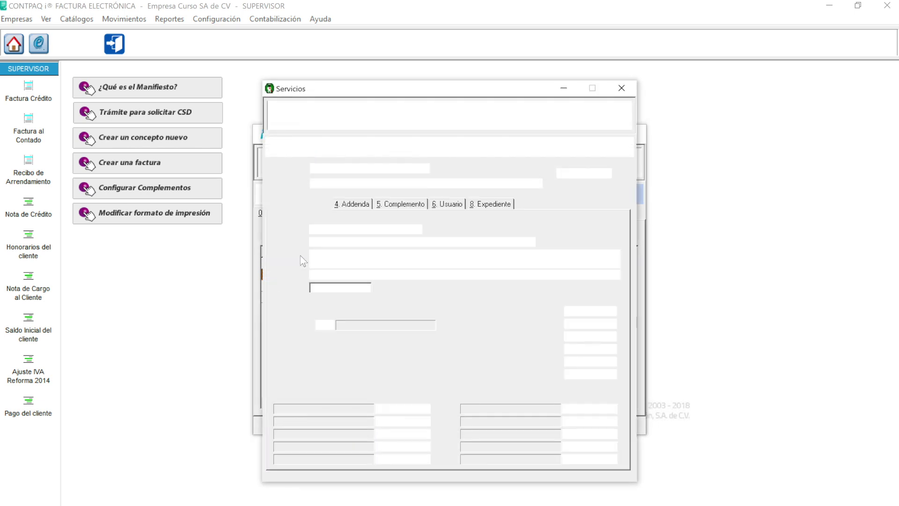
type("10")
left_click(286, 117)
left_click(442, 124)
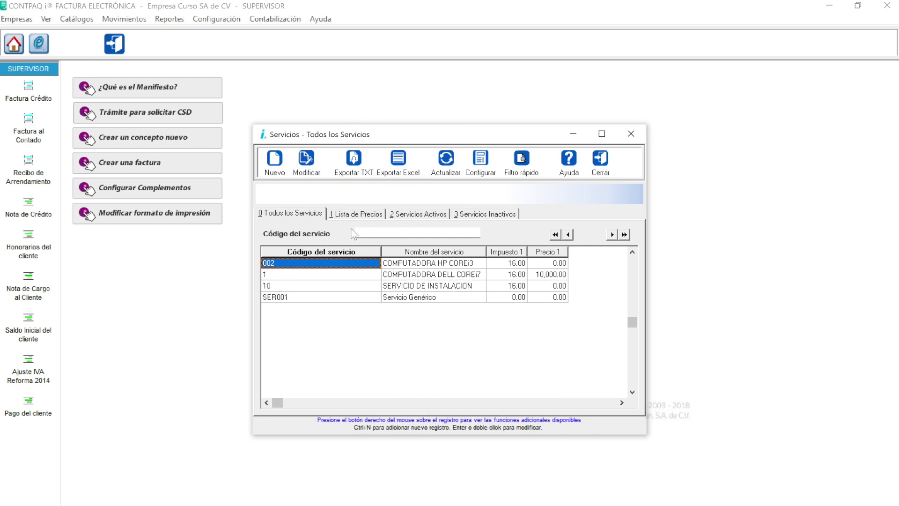
- Change the code of COMPUTADORA HP COREi3 to 2, and refresh the services list to check the order of the codes
double_click(325, 264)
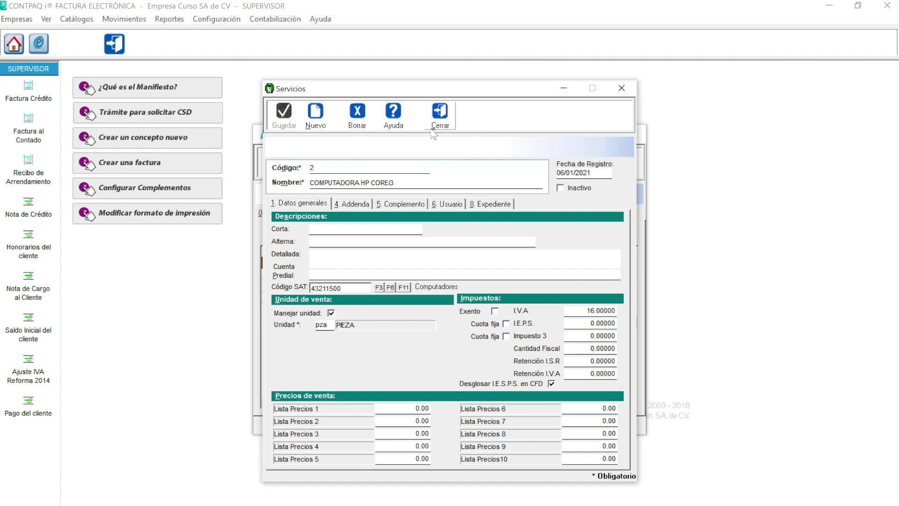
left_click(440, 116)
left_click(446, 159)
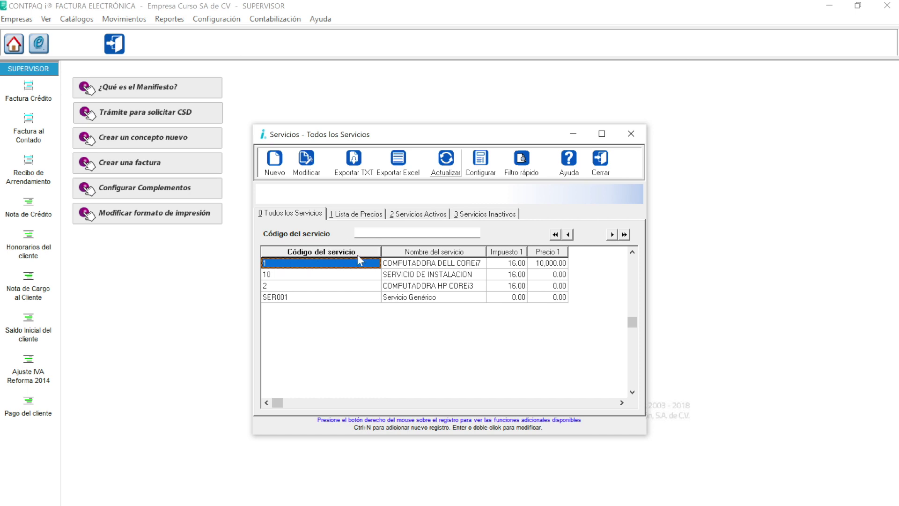
left_click(272, 275)
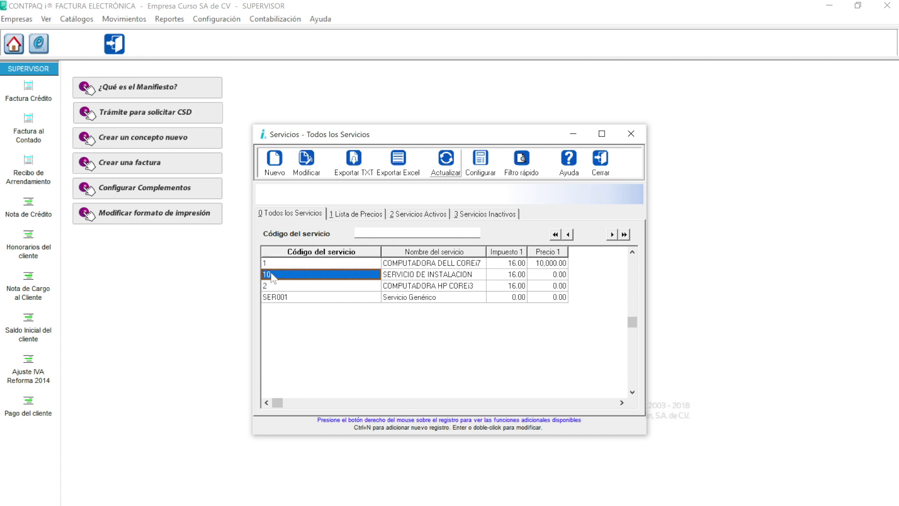
left_click(271, 286)
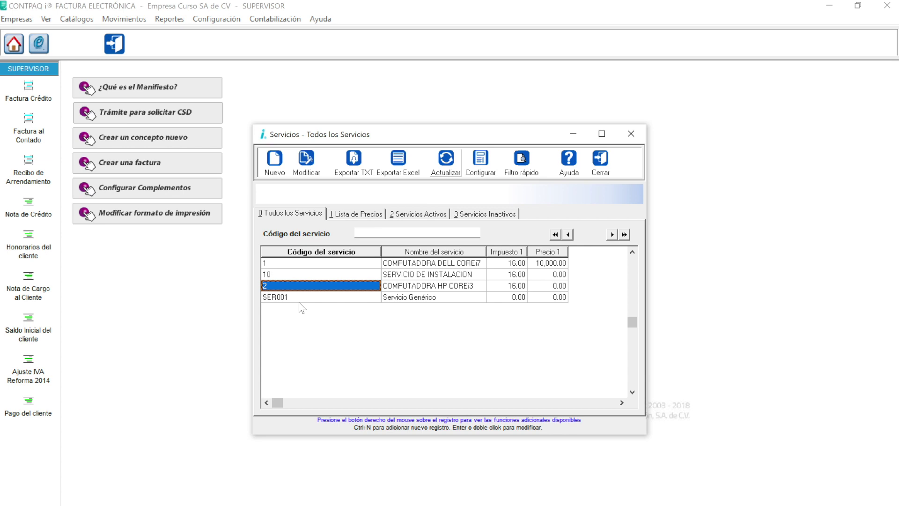
- Set the code of COMPUTADORA DELL COREi7 to 001, save it and return to the services list
left_click(273, 265)
double_click(274, 265)
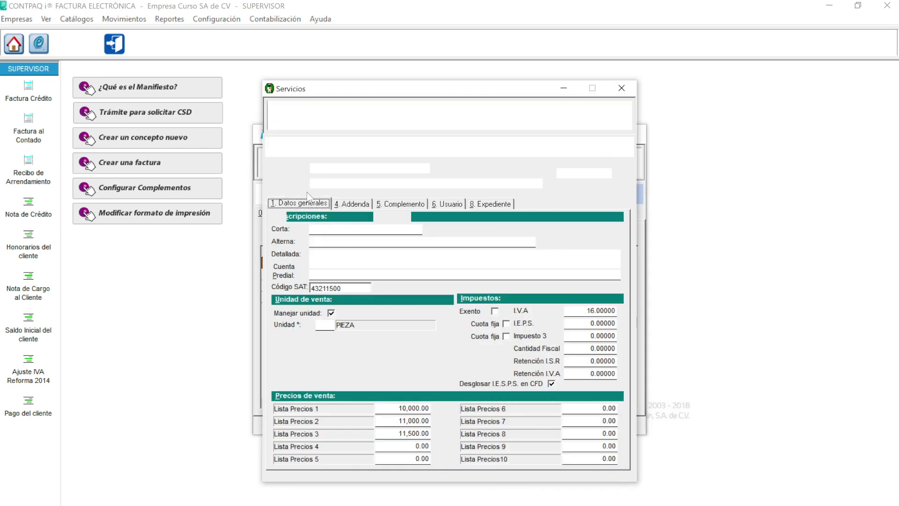
type("001")
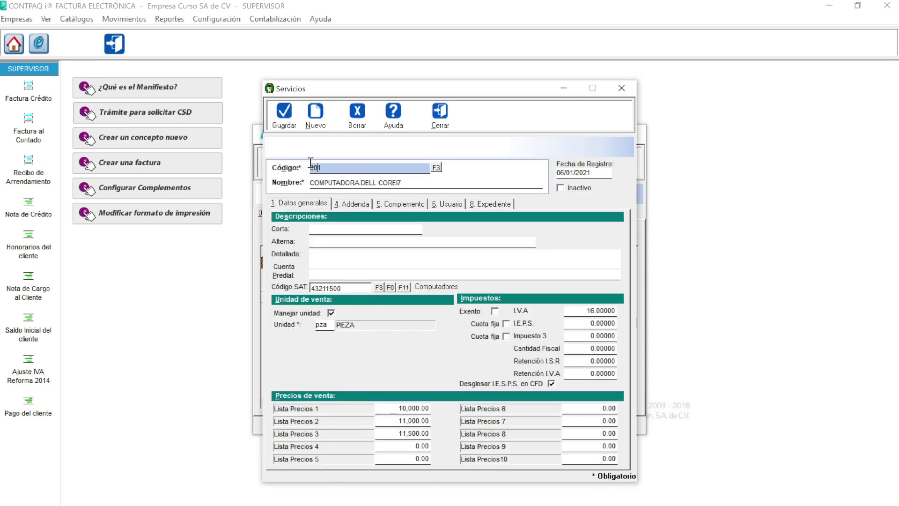
left_click(284, 115)
left_click(437, 126)
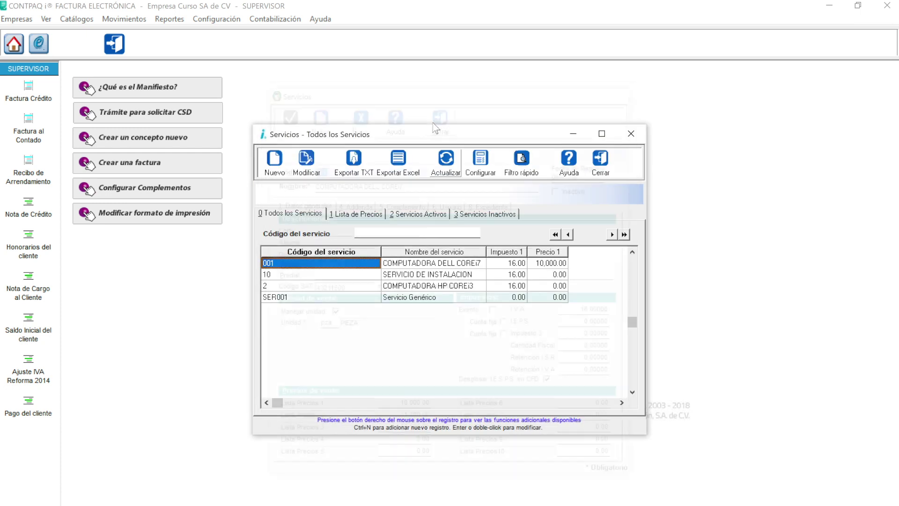
- Set the code of SERVICIO DE INSTALACION to 010, save it and return to the services list
left_click(288, 276)
left_click(307, 164)
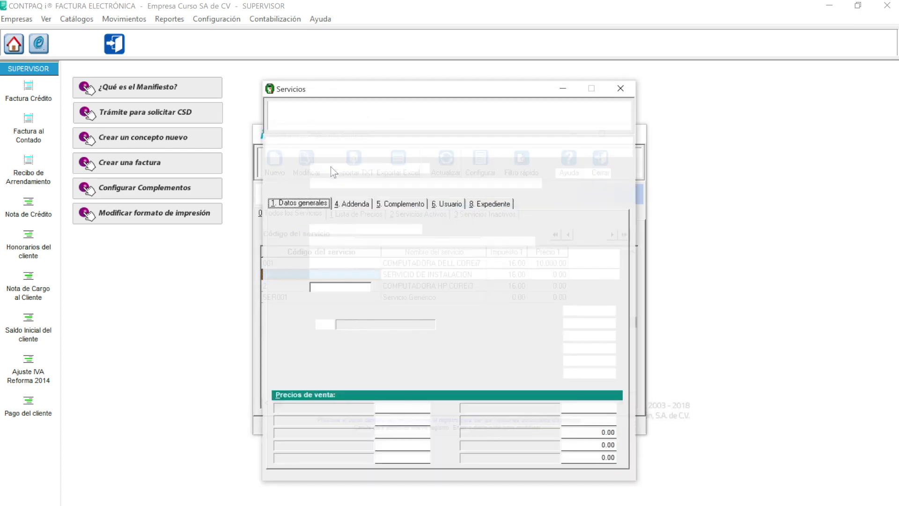
type("010")
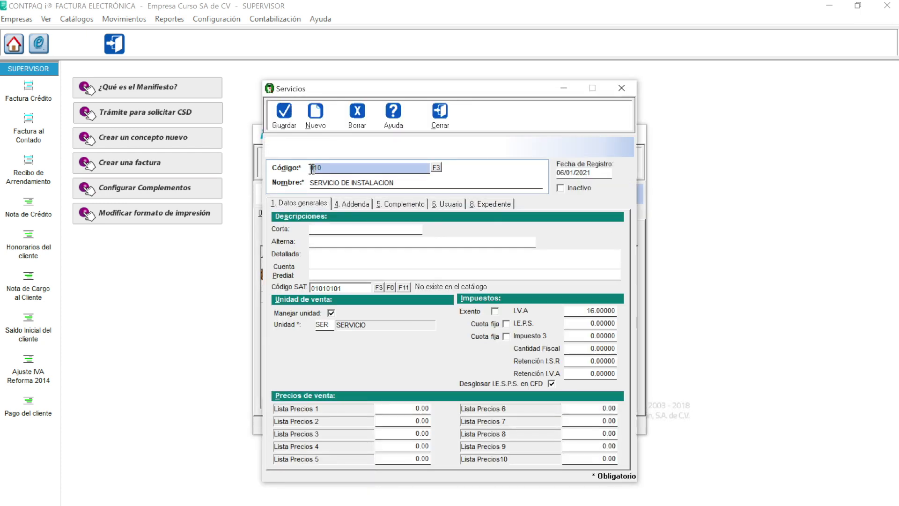
left_click(284, 115)
left_click(435, 121)
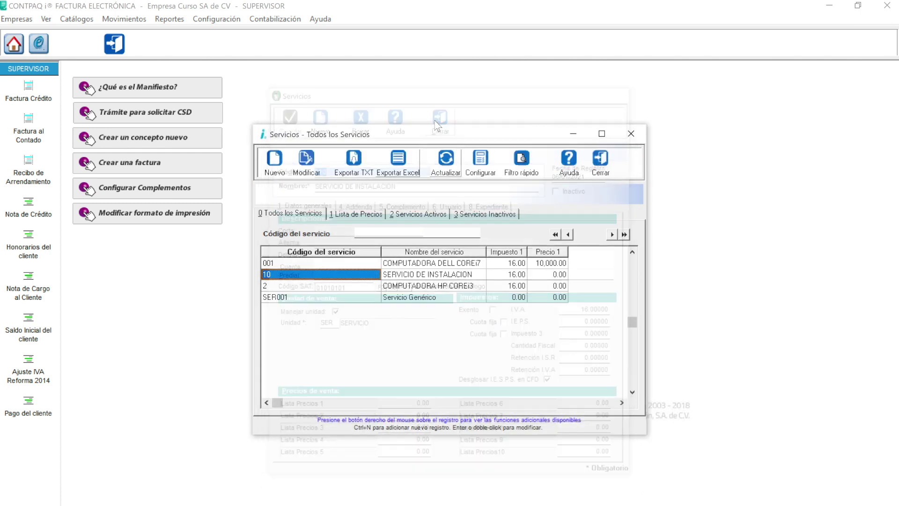
- Set the code of COMPUTADORA HP COREi3 to 002, save it and return to the services list
left_click(266, 287)
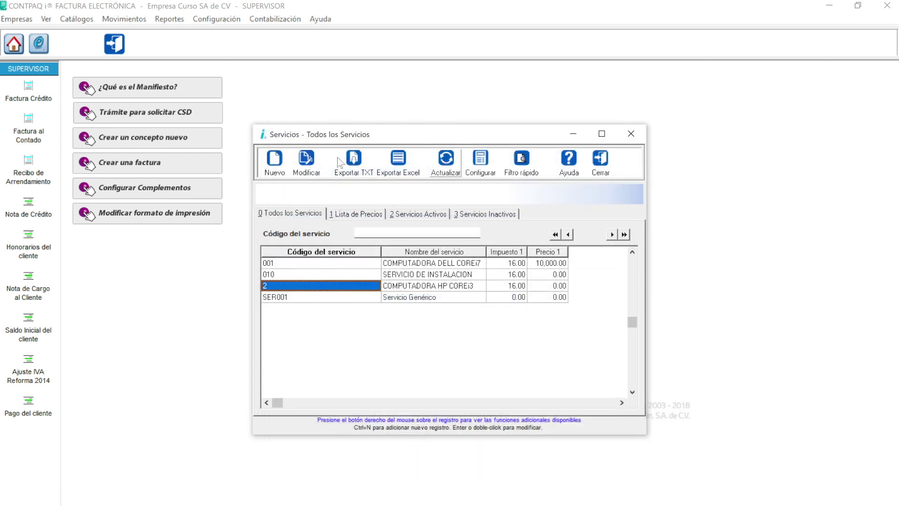
left_click(306, 161)
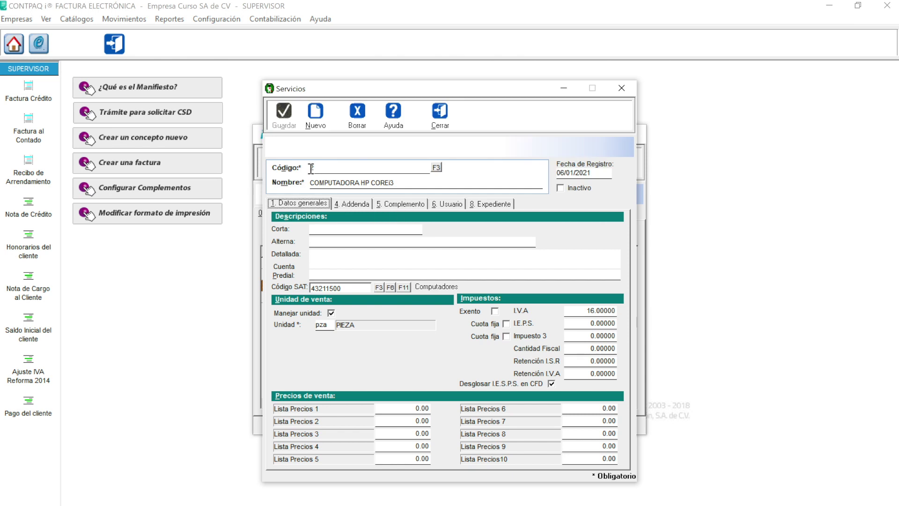
left_click(284, 115)
left_click(440, 114)
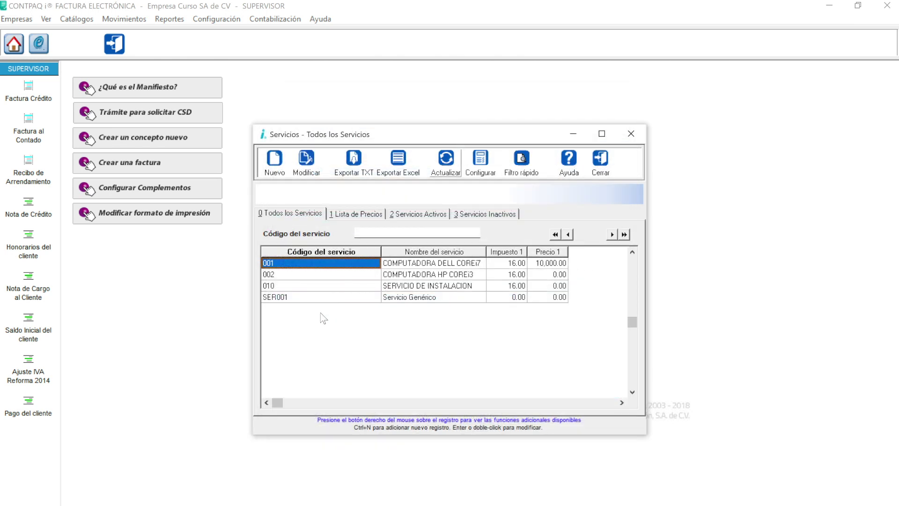
- Set the code of SERVICIO DE INSTALACION to 003, save it and return to the services list
left_click(351, 278)
left_click(340, 286)
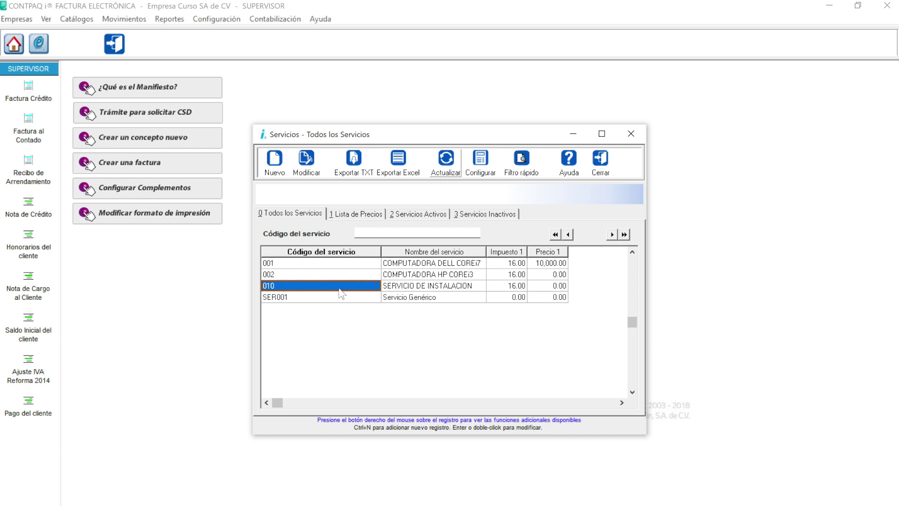
key("Return")
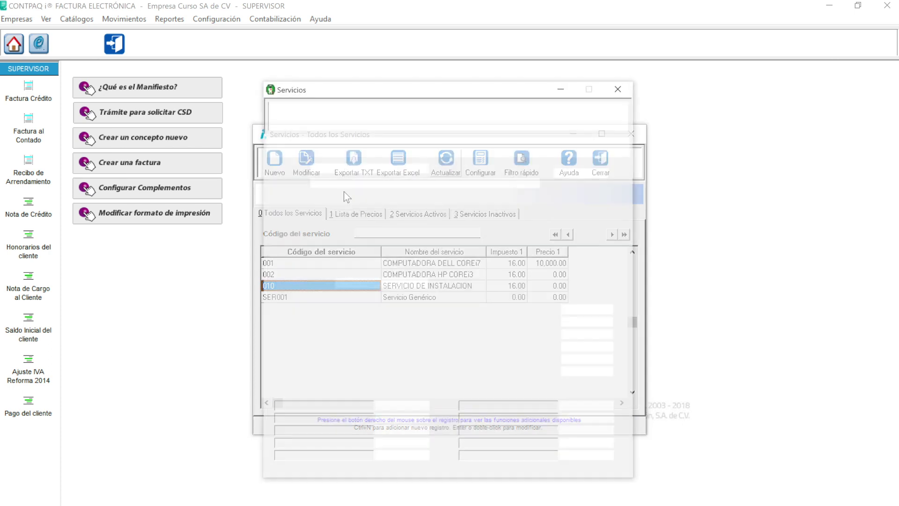
key("BackSpace")
key("BackSpace")
type("3")
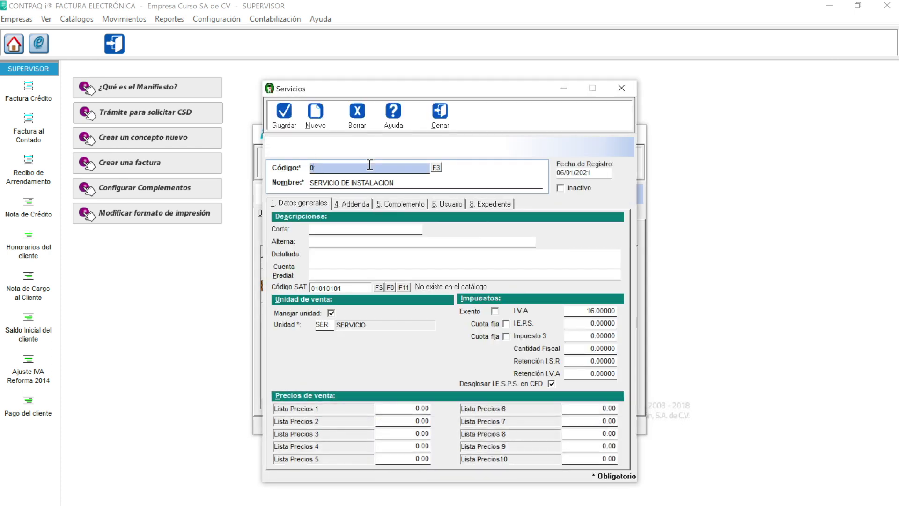
key("BackSpace")
type("03")
left_click(295, 120)
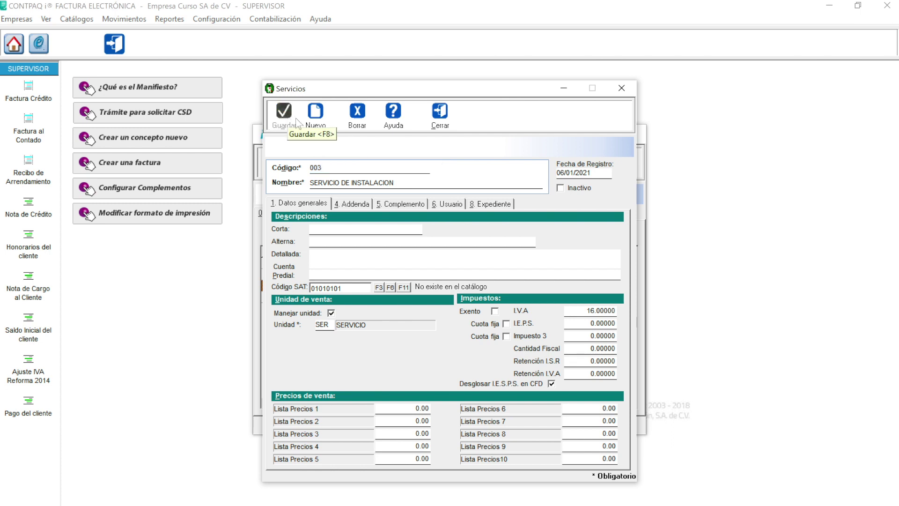
left_click(443, 123)
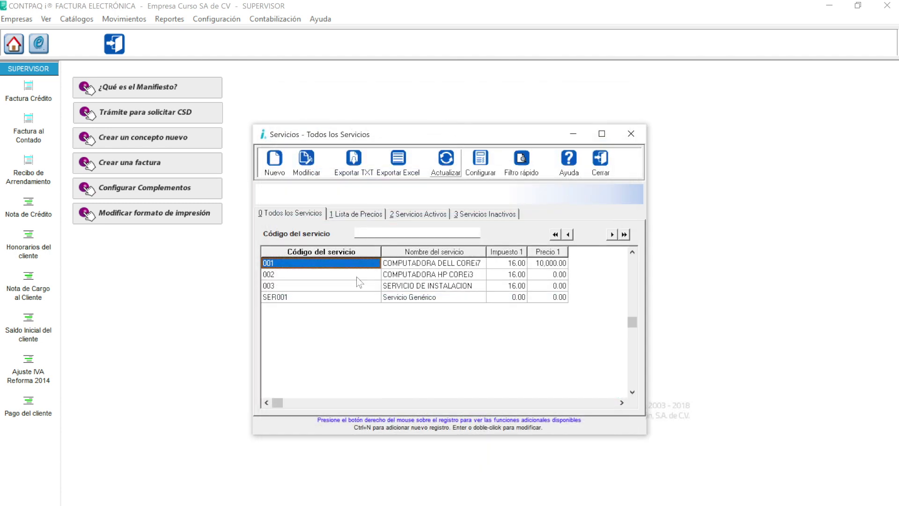